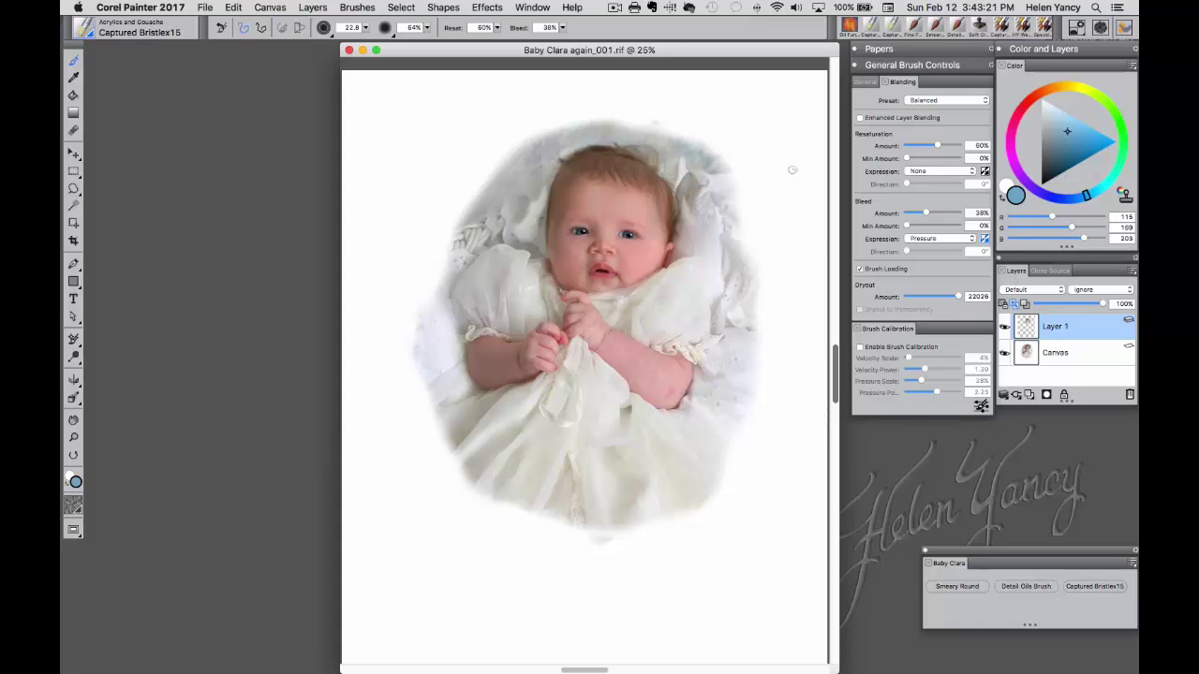
Step: Make the Baby clara image the active clone source in place of the sketchy background
drag(749, 51, 705, 47)
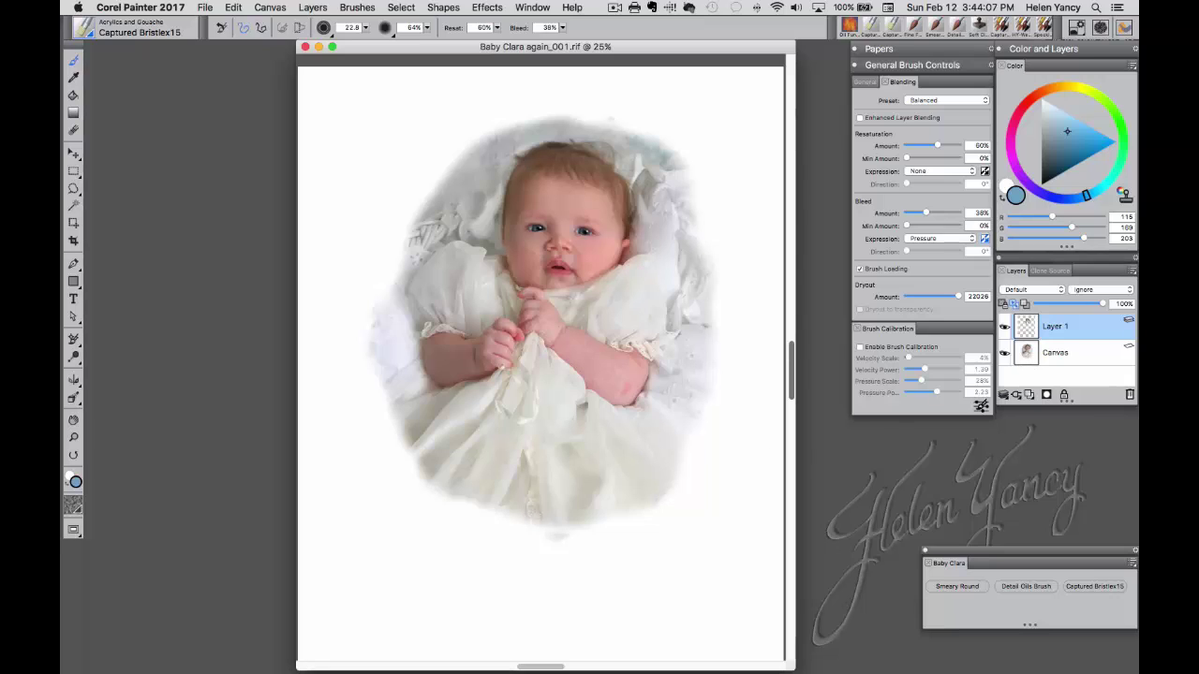
click(205, 8)
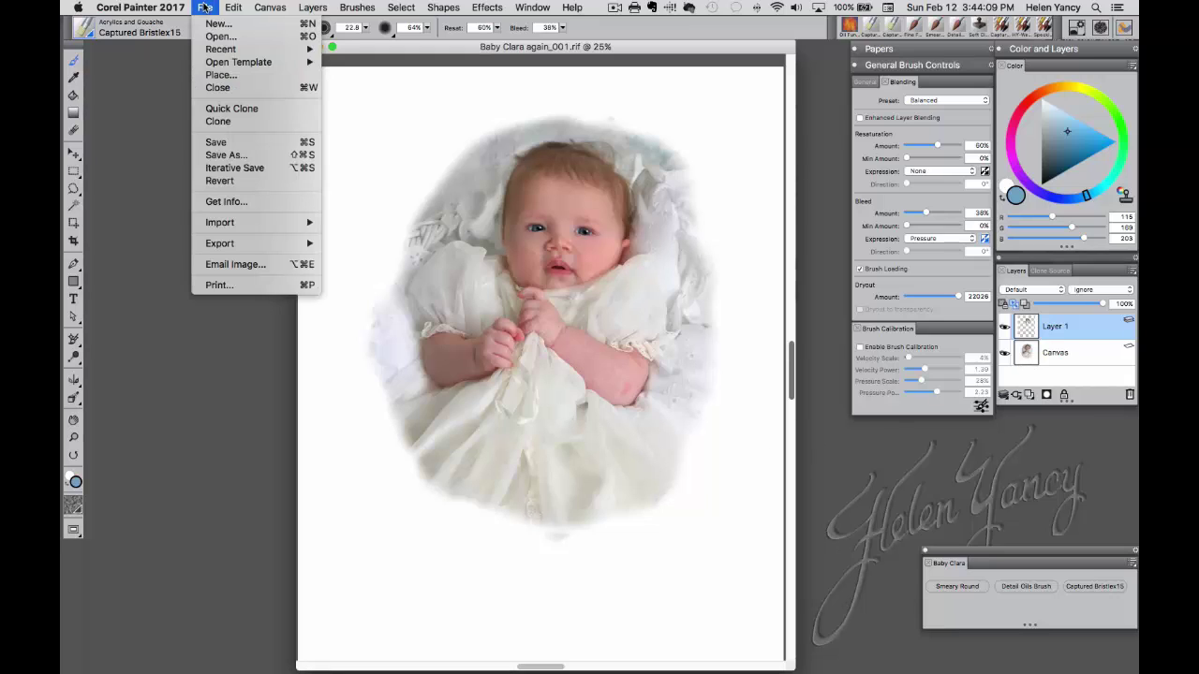
key(Escape)
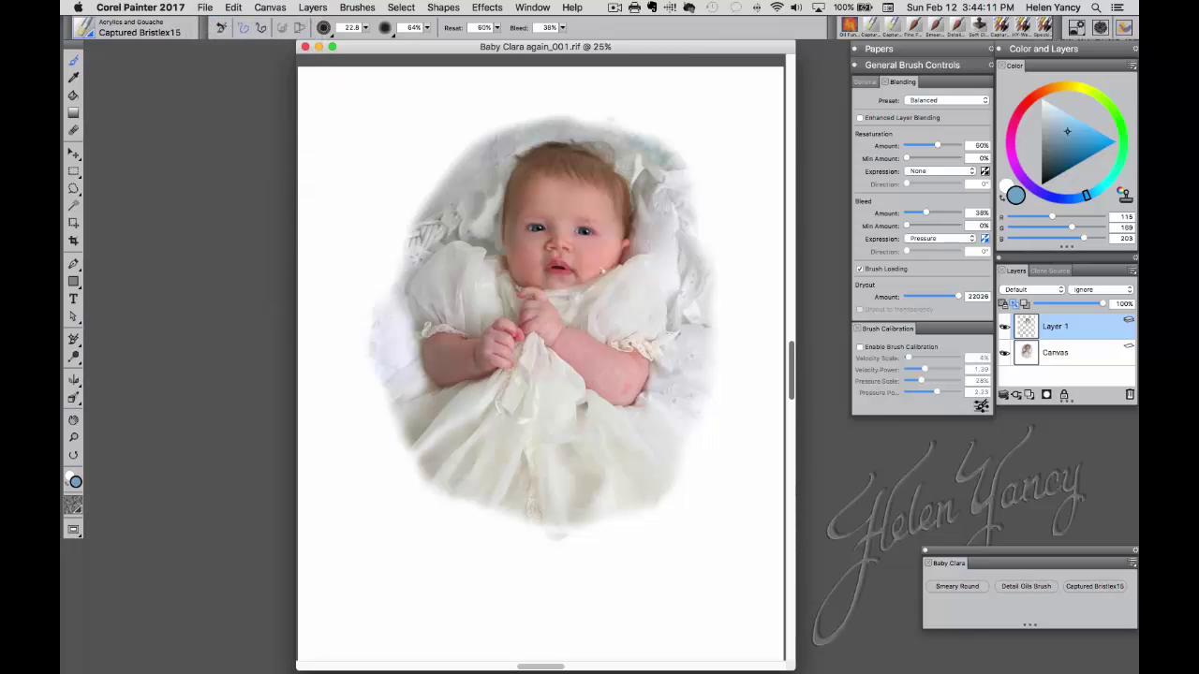
click(1049, 271)
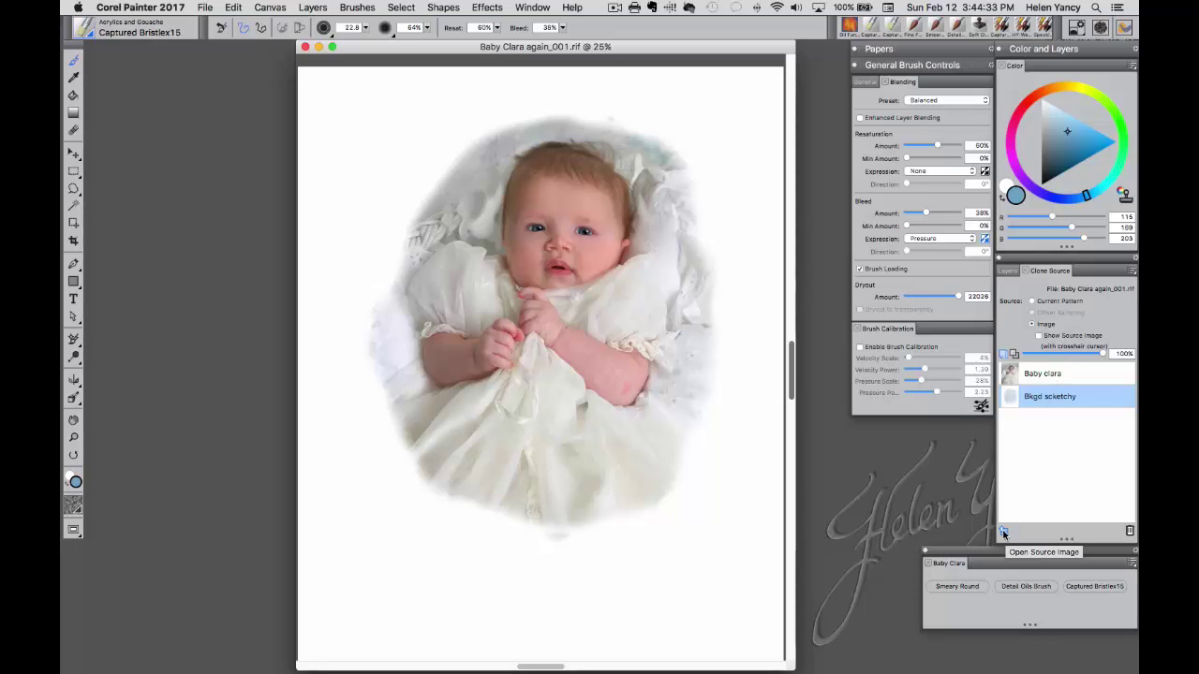
click(1060, 374)
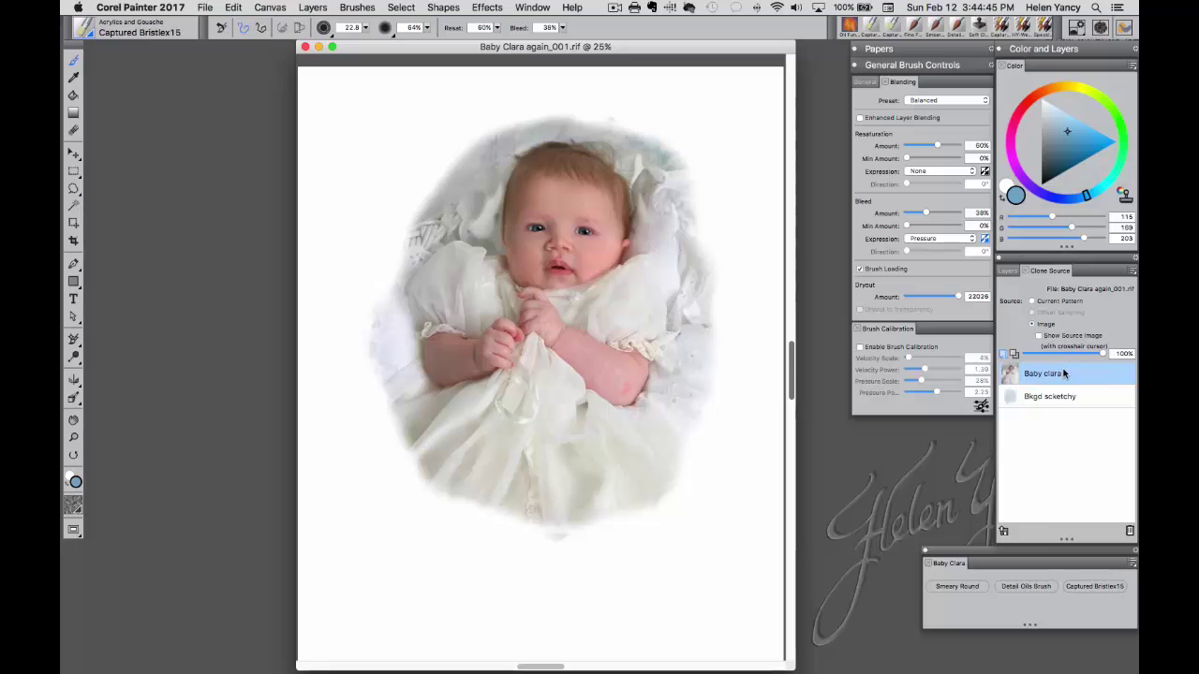
click(1010, 272)
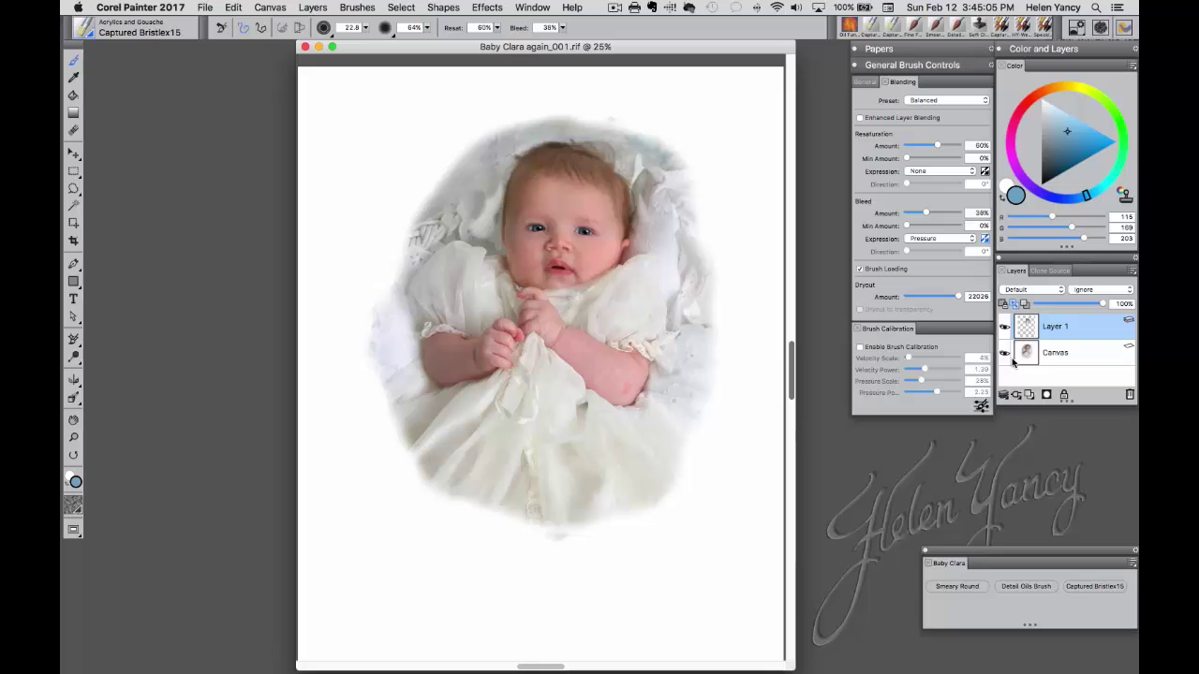
Step: Compare the full portrait with Layer 1 hidden and shown, and with the Canvas hidden and shown
click(1005, 328)
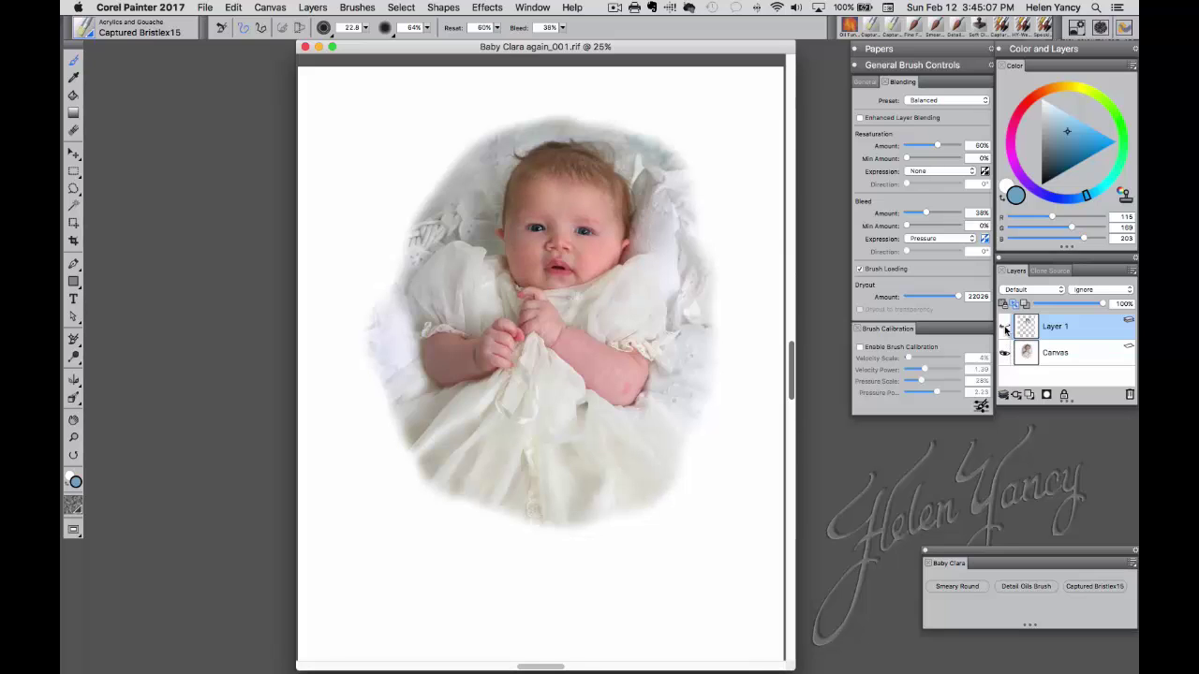
click(1005, 328)
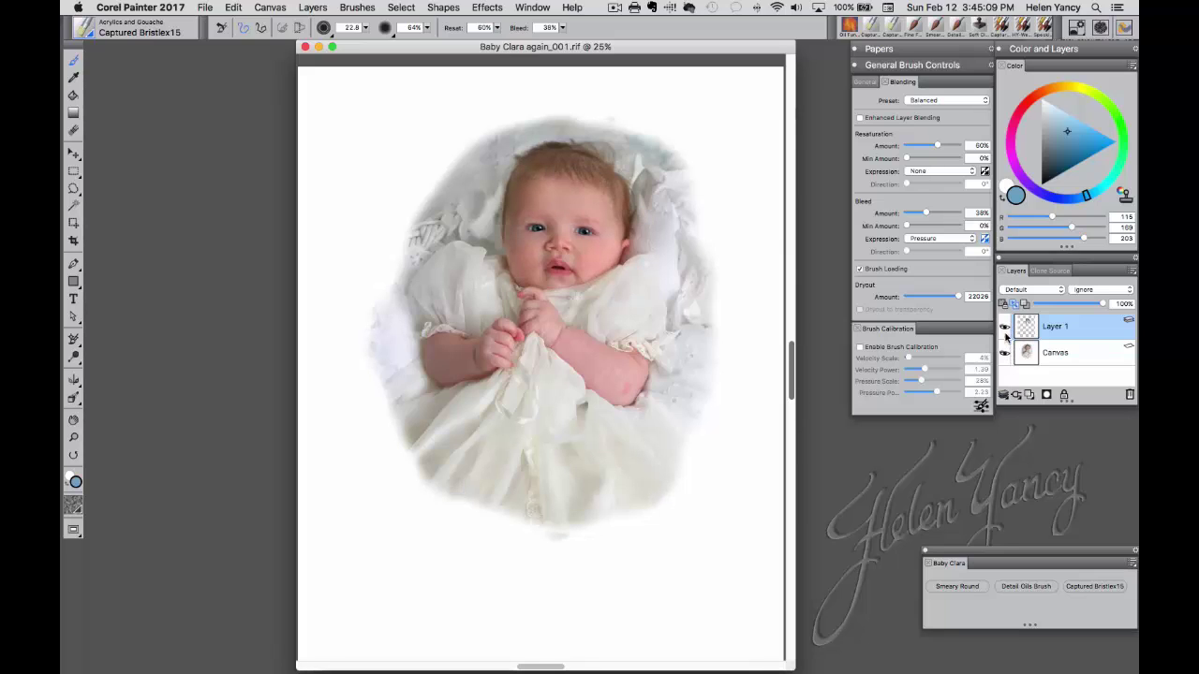
click(1005, 353)
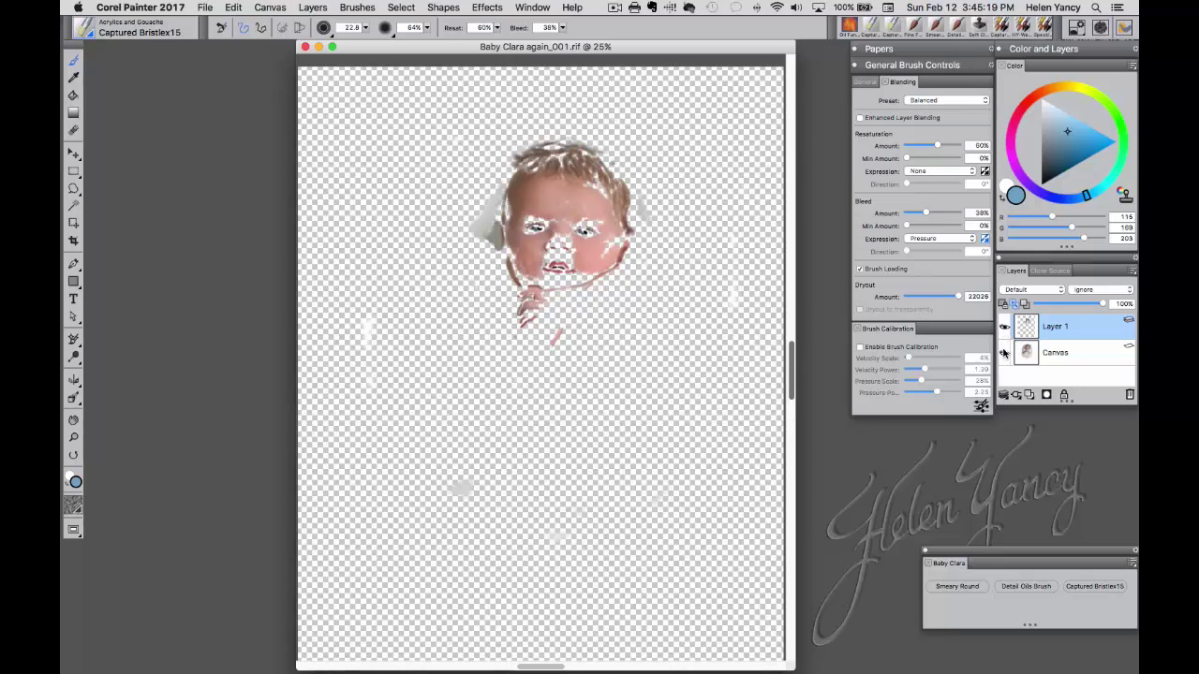
click(1004, 352)
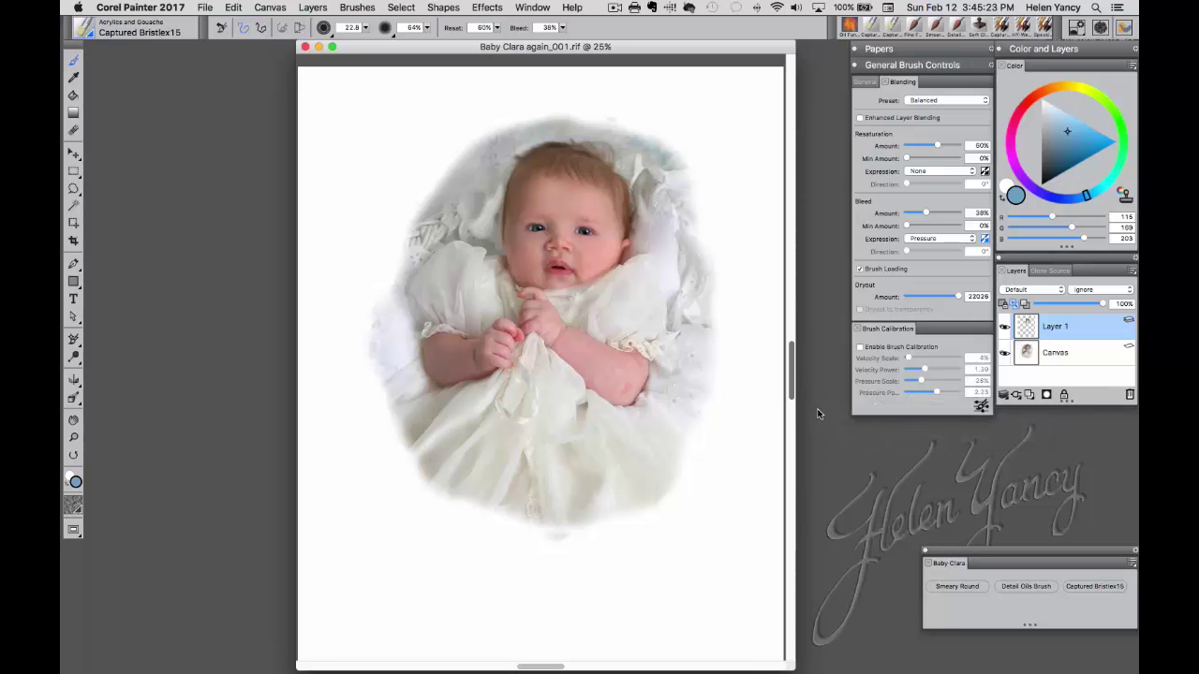
Step: Examine the face at 50% magnification, hiding and showing the Canvas to isolate the brushwork on Layer 1
click(562, 253)
click(588, 277)
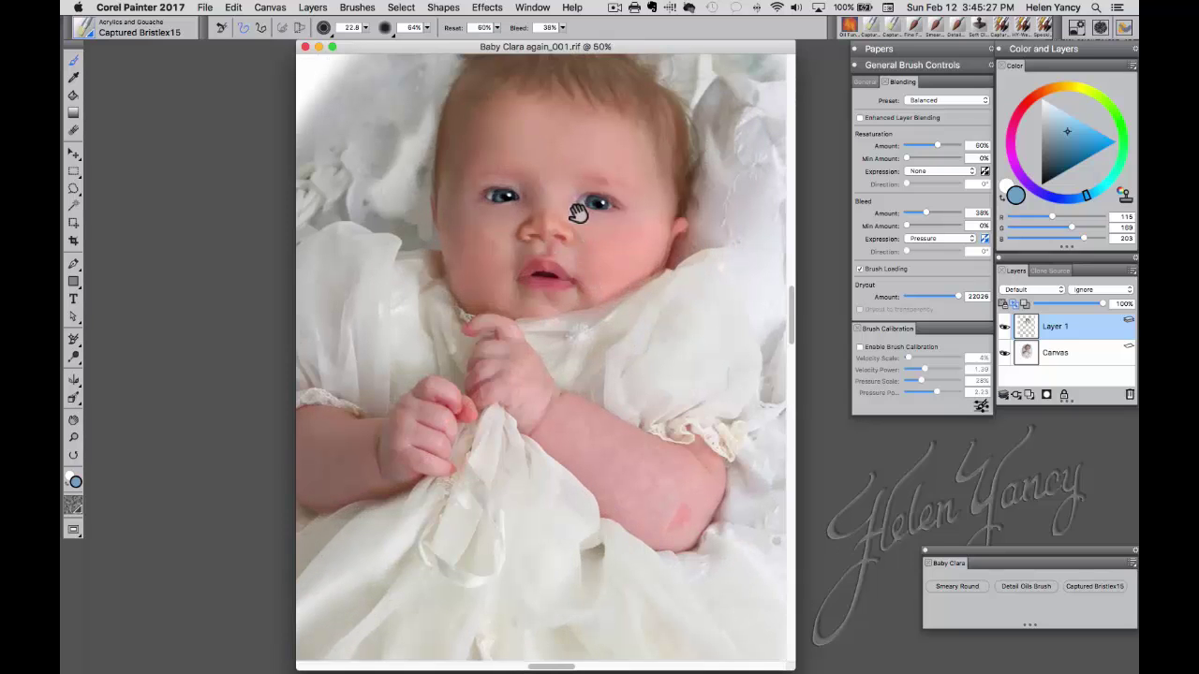
drag(557, 224, 555, 319)
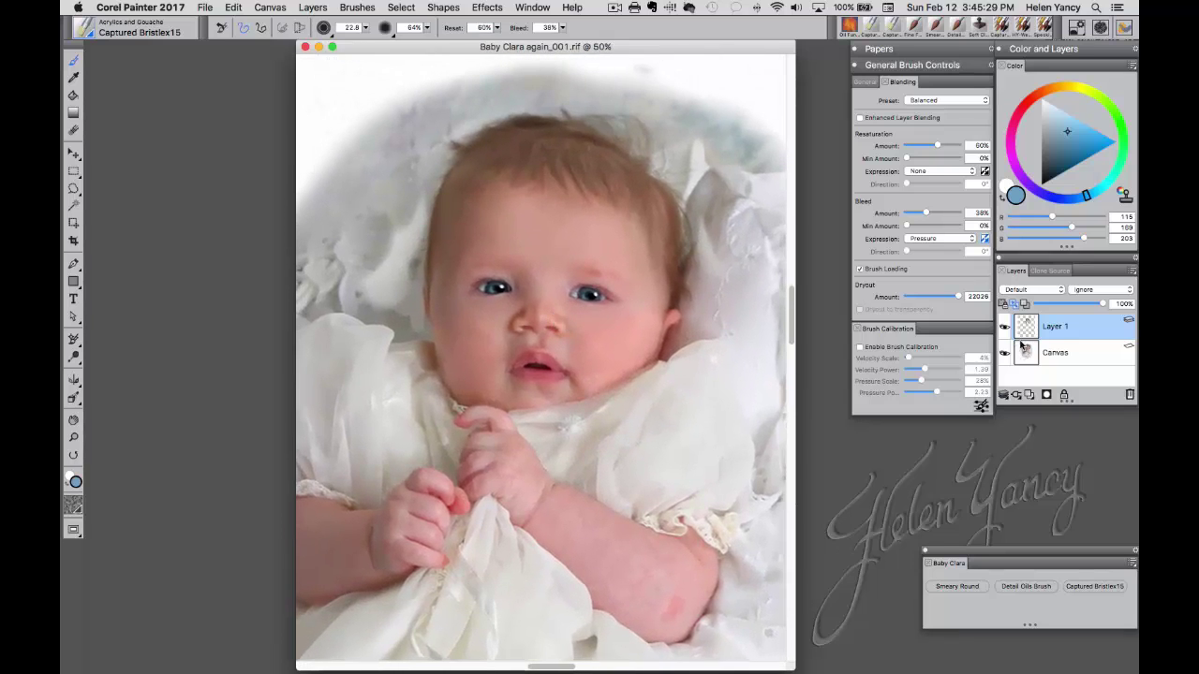
click(1005, 353)
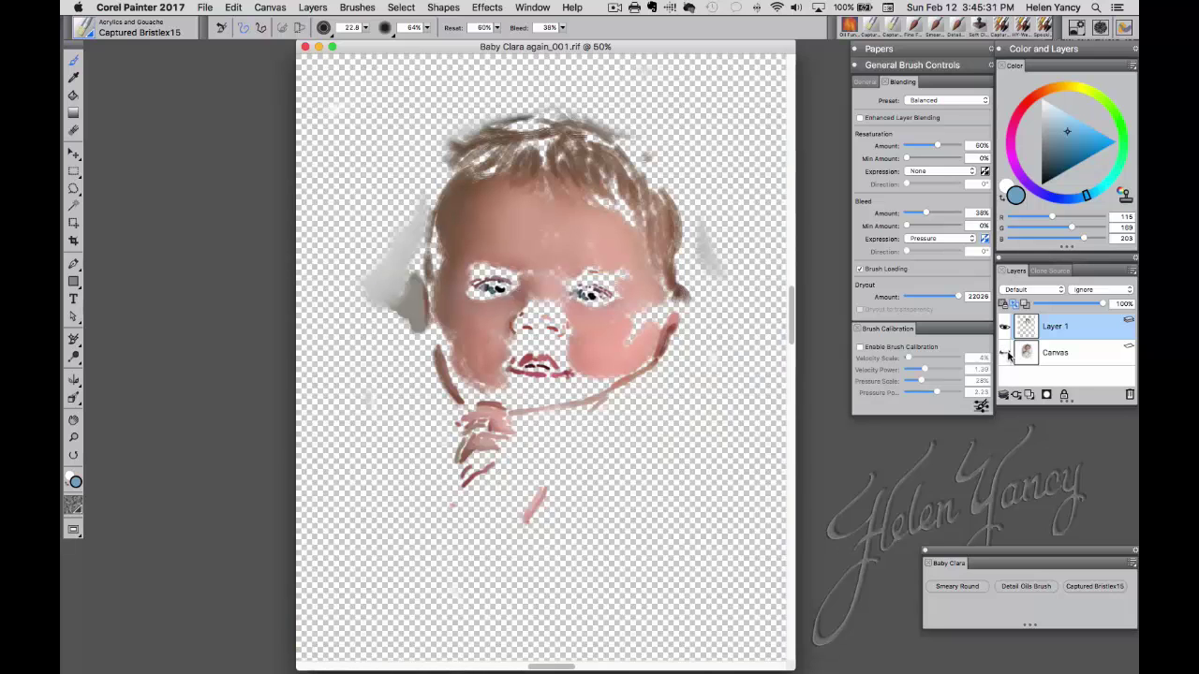
click(1005, 353)
click(1004, 353)
click(1004, 352)
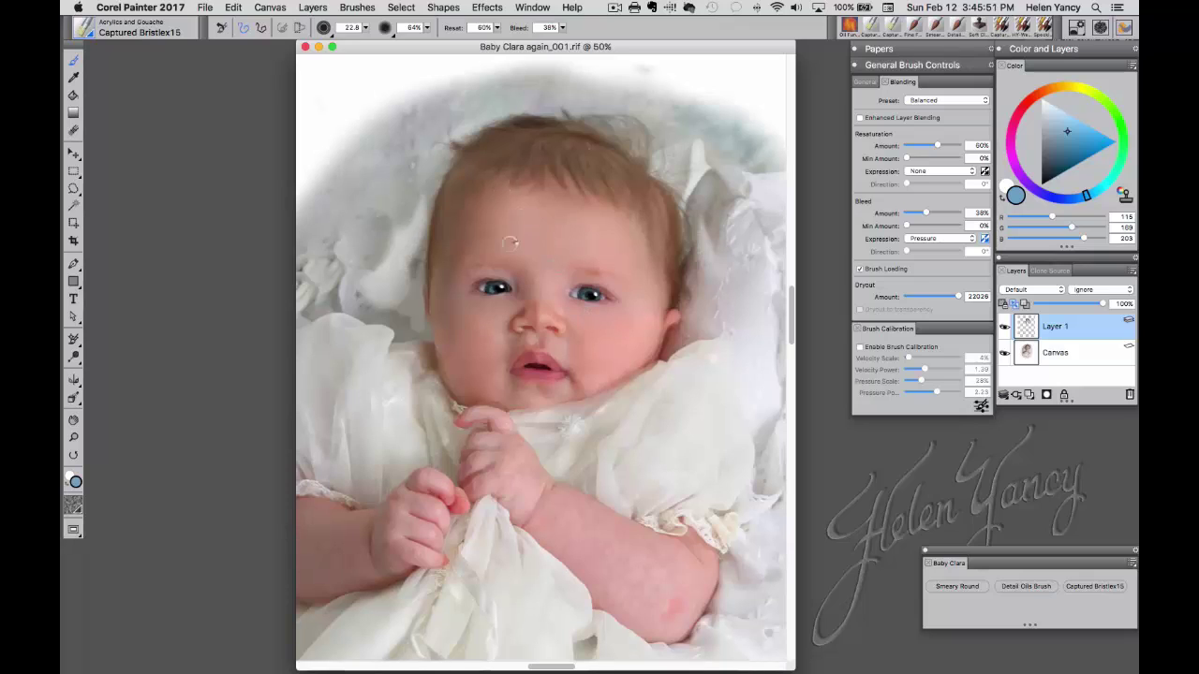
Step: Try the Captured Bristlex15 brush at sizes 91.7, 47.3 and 5.8
click(366, 27)
drag(363, 39, 388, 38)
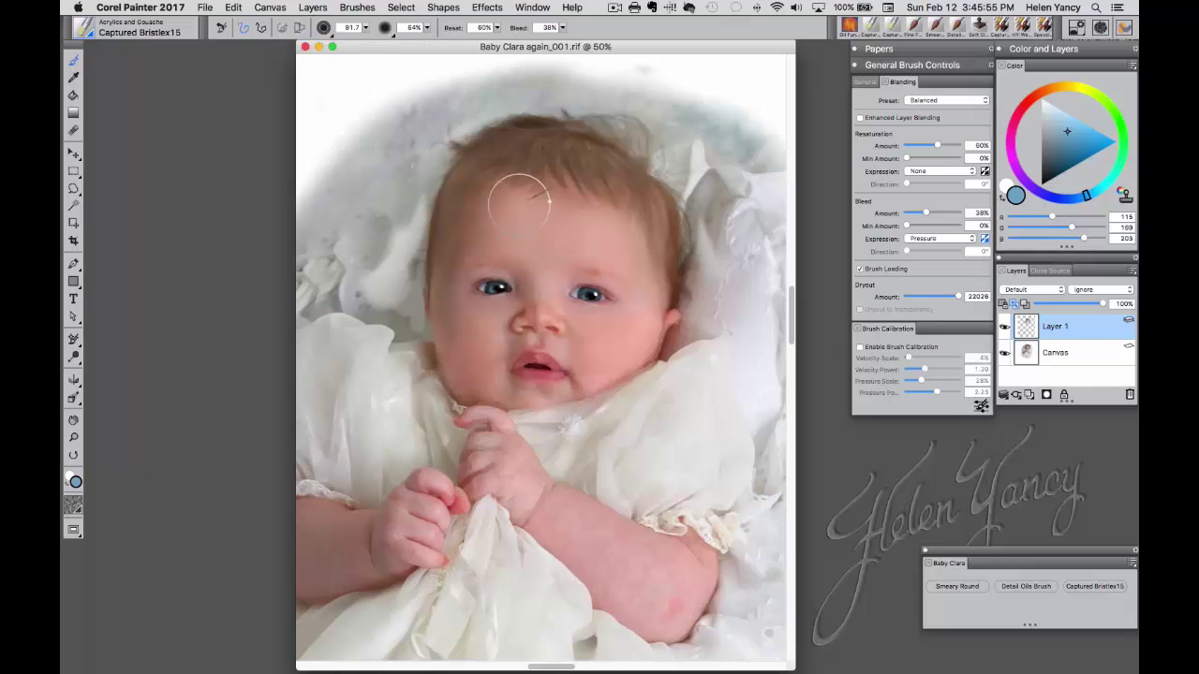
click(366, 27)
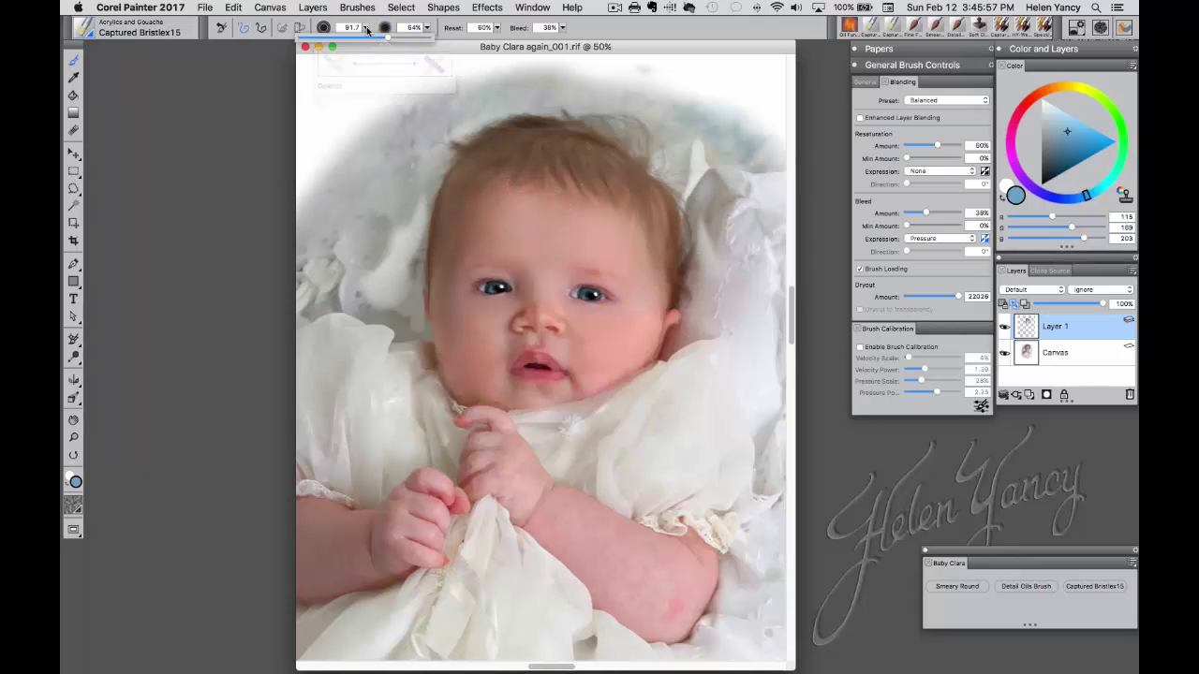
drag(389, 38, 373, 38)
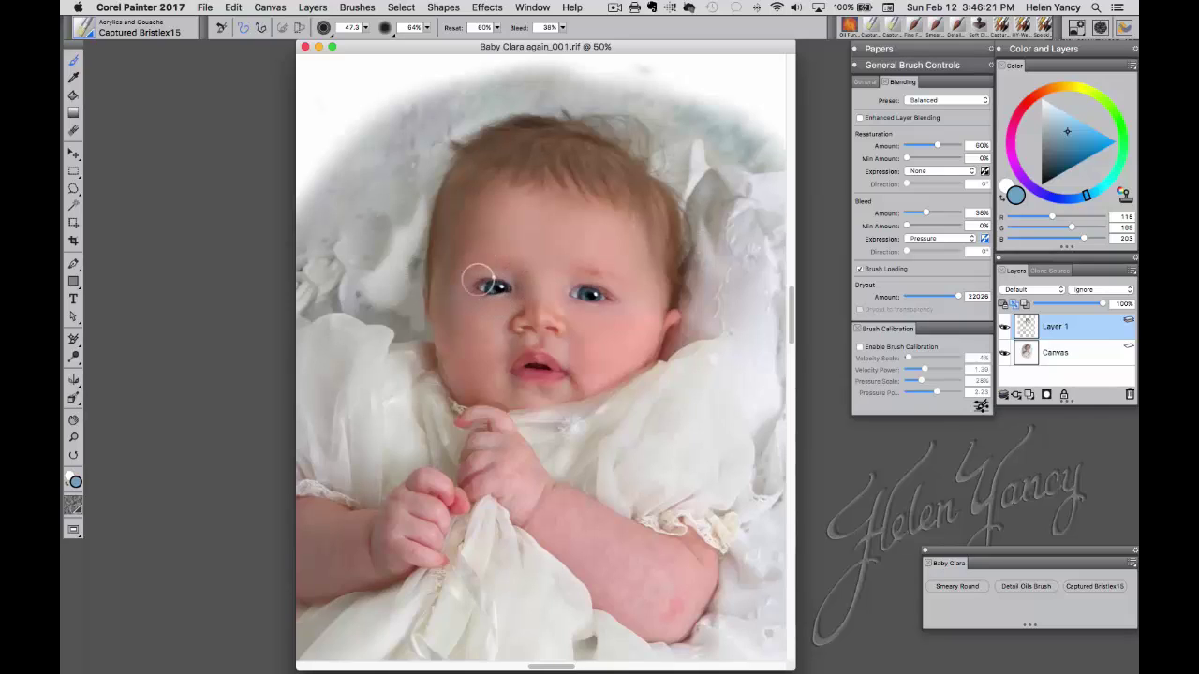
click(364, 27)
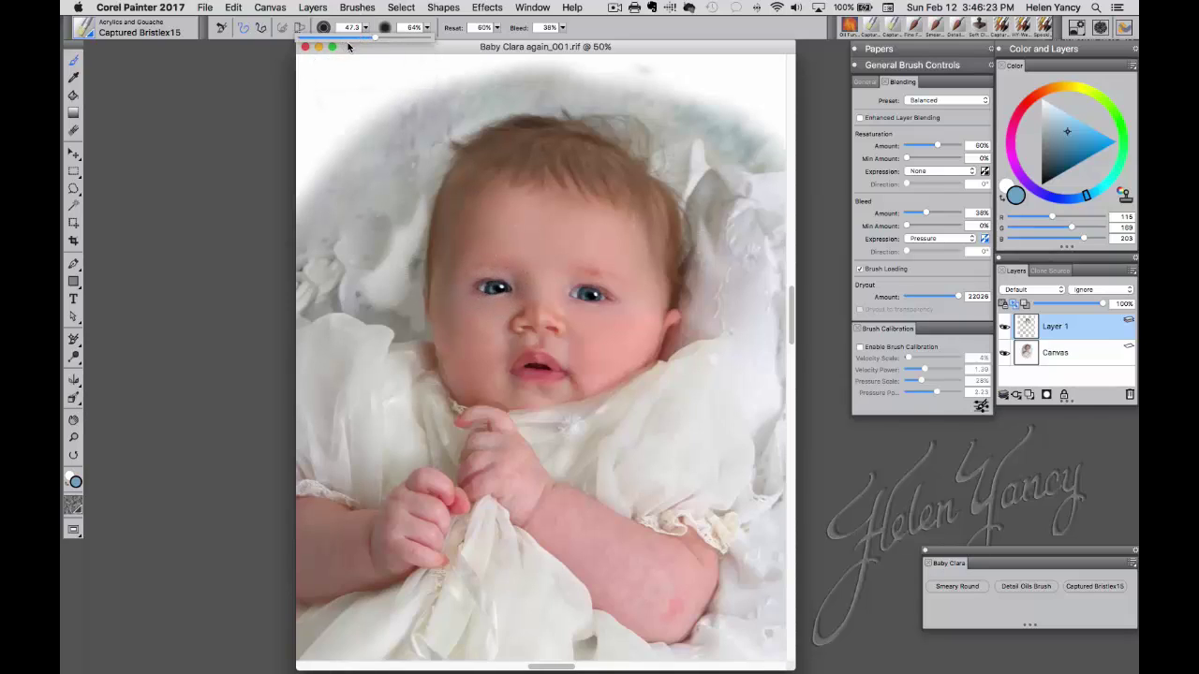
drag(372, 37, 333, 40)
Step: Examine the eye, nose and mouth strokes at 100% with the Canvas hidden and shown, and return to the whole portrait
click(500, 286)
click(502, 296)
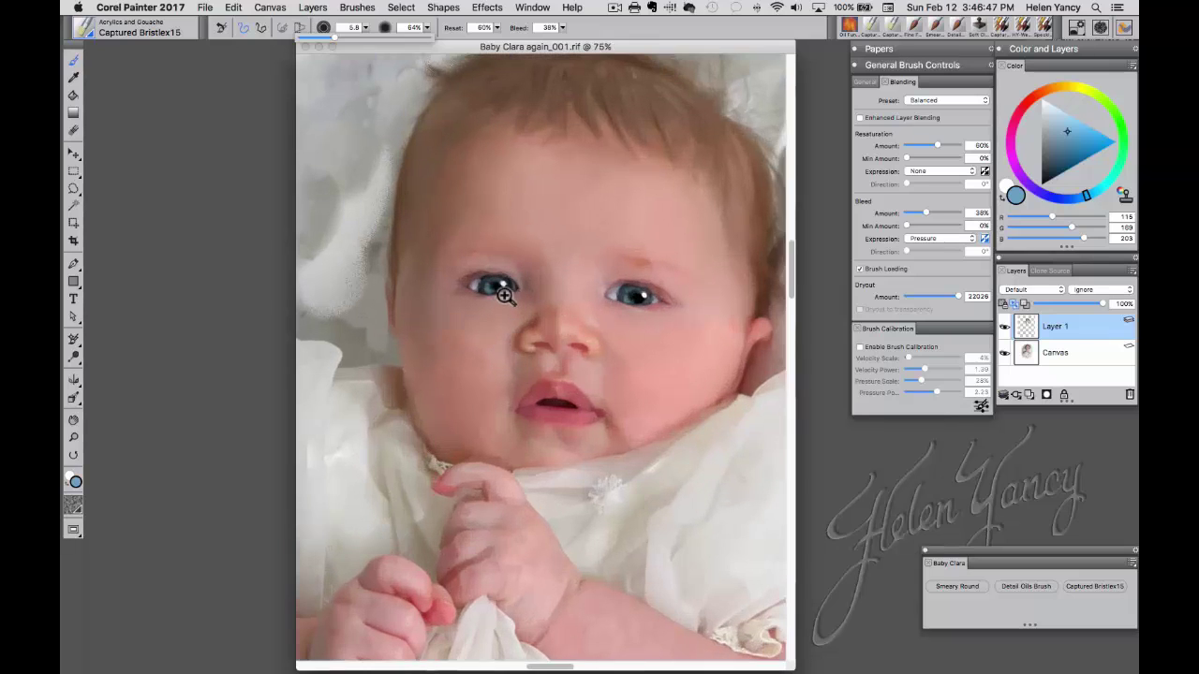
click(504, 294)
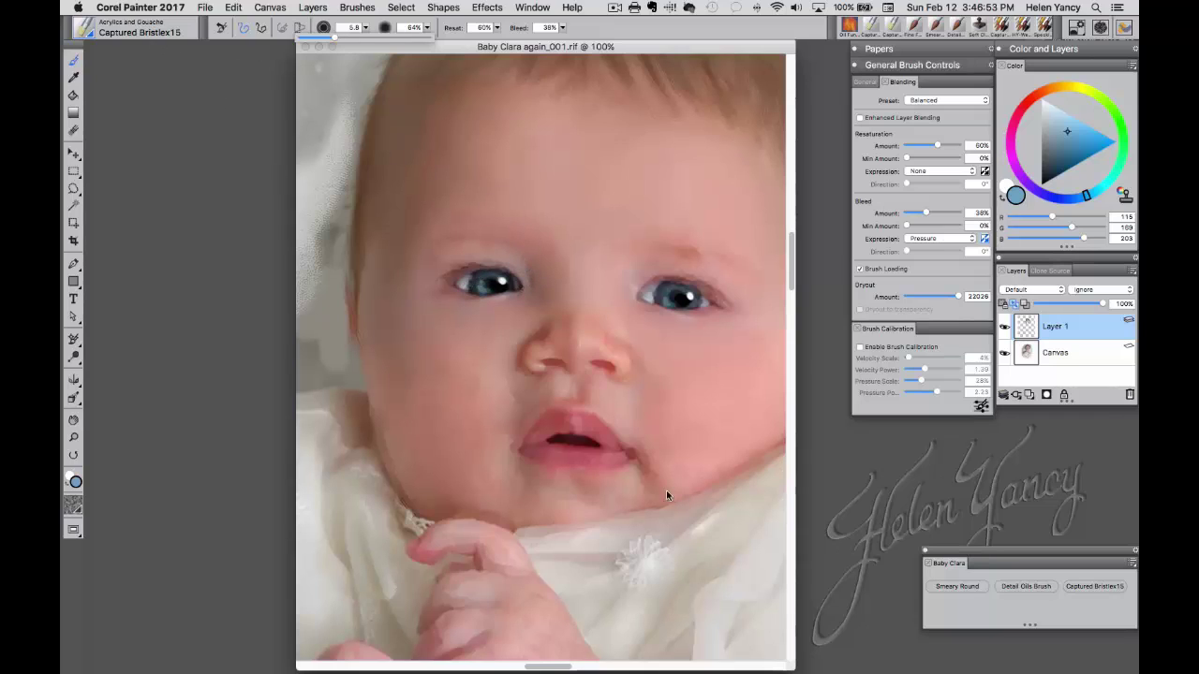
click(1004, 353)
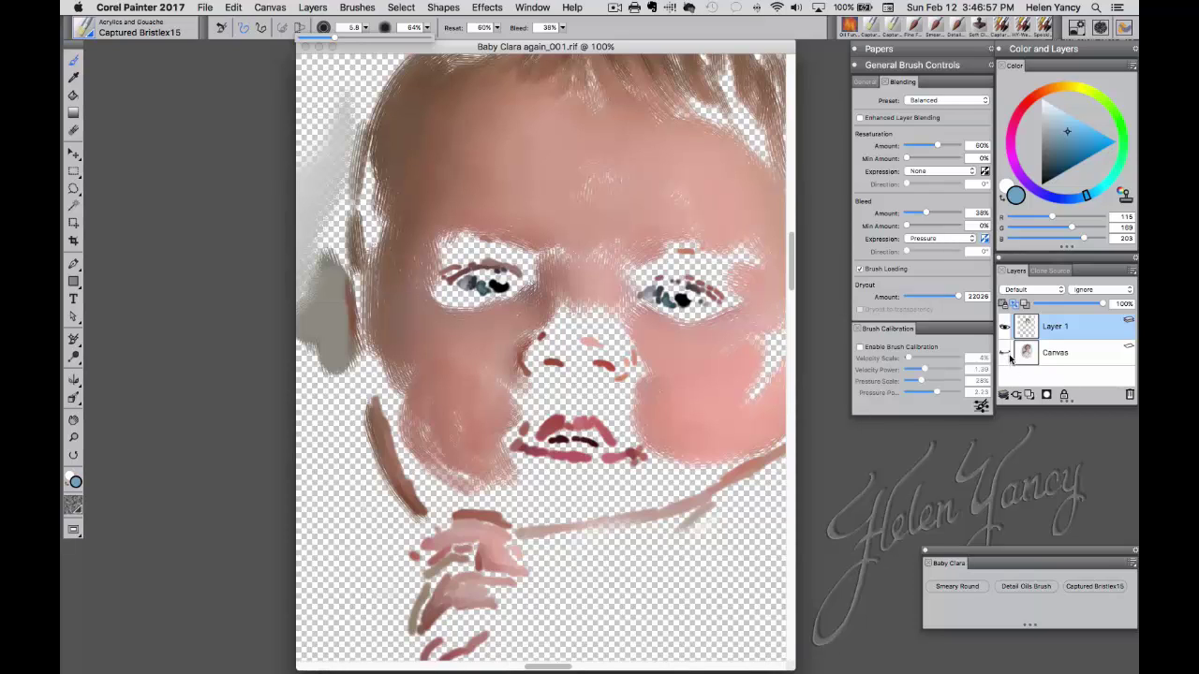
click(1006, 353)
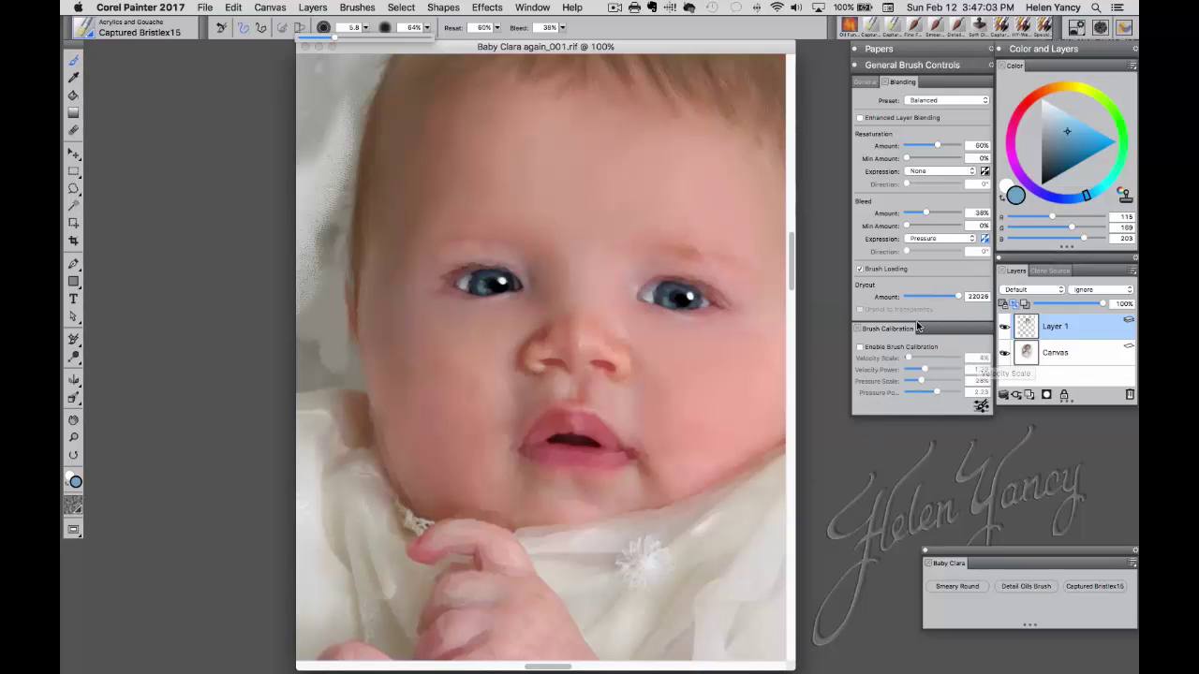
key(super+0)
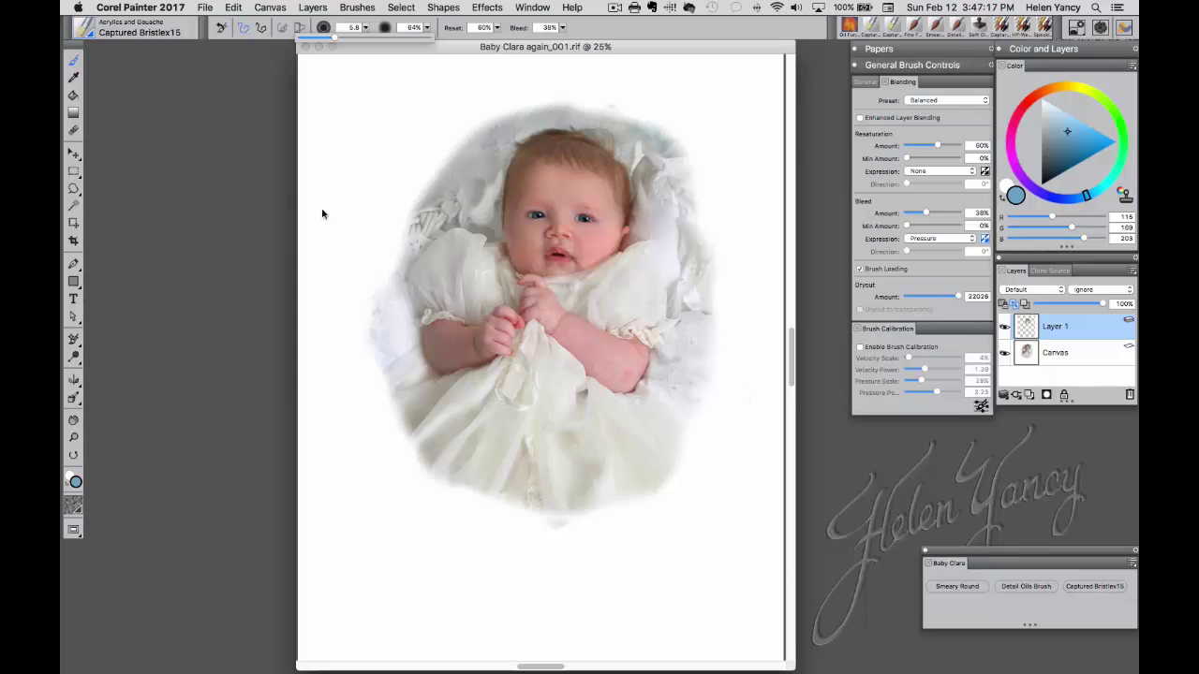
Step: Reset the Captured Bristlex15 brush to its defaults, try the Captured Bristle 2 variant, and return to Captured Bristlex15
click(82, 34)
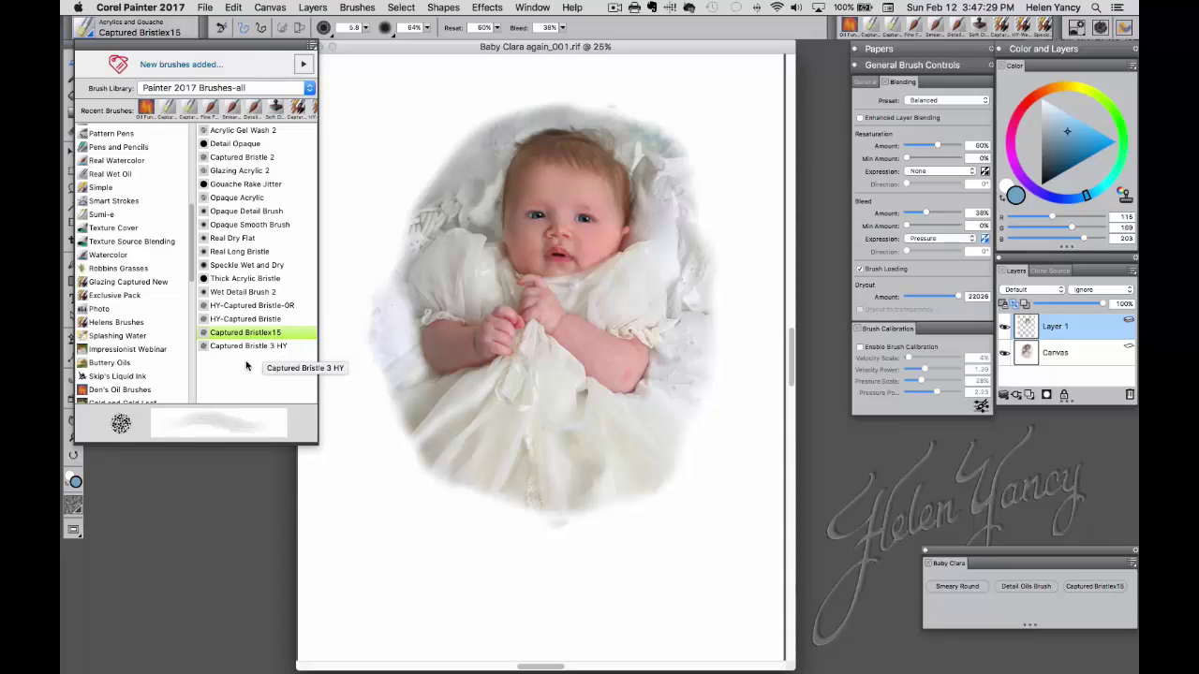
click(218, 29)
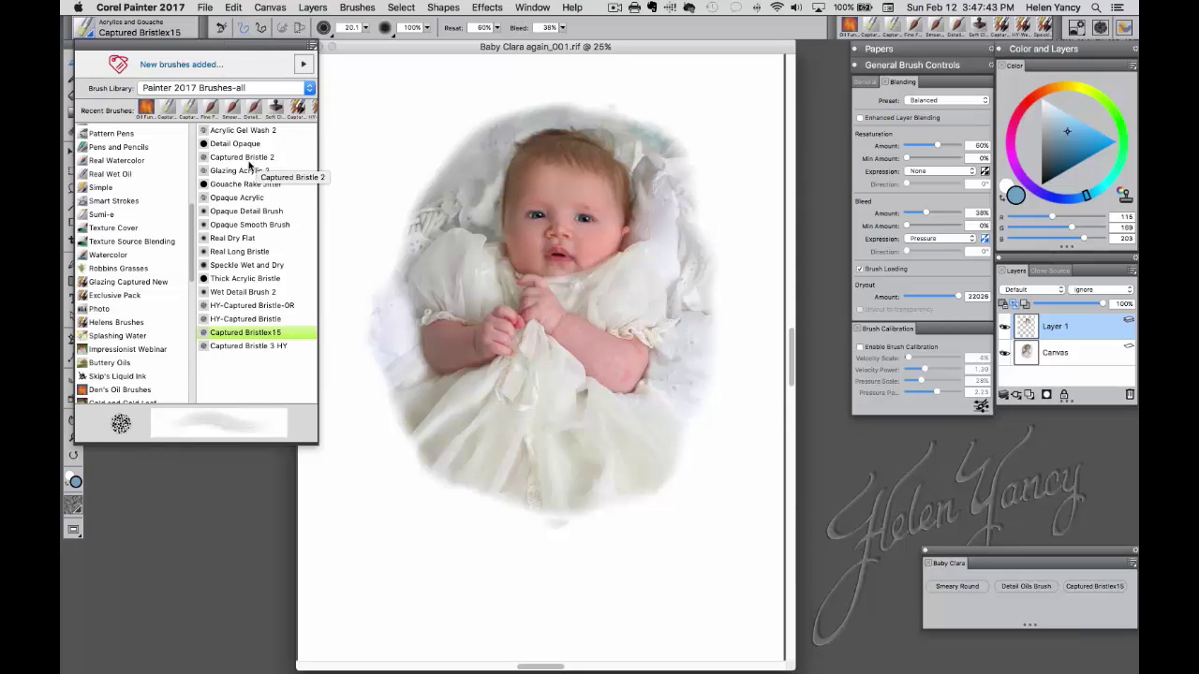
click(272, 170)
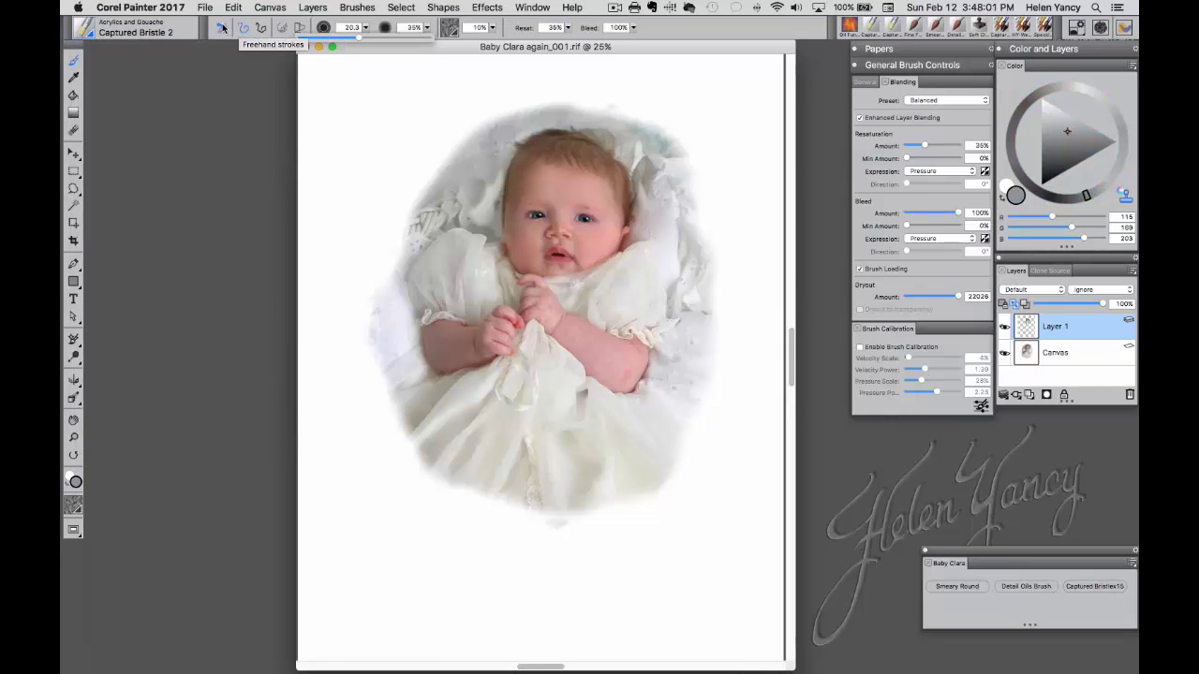
click(222, 28)
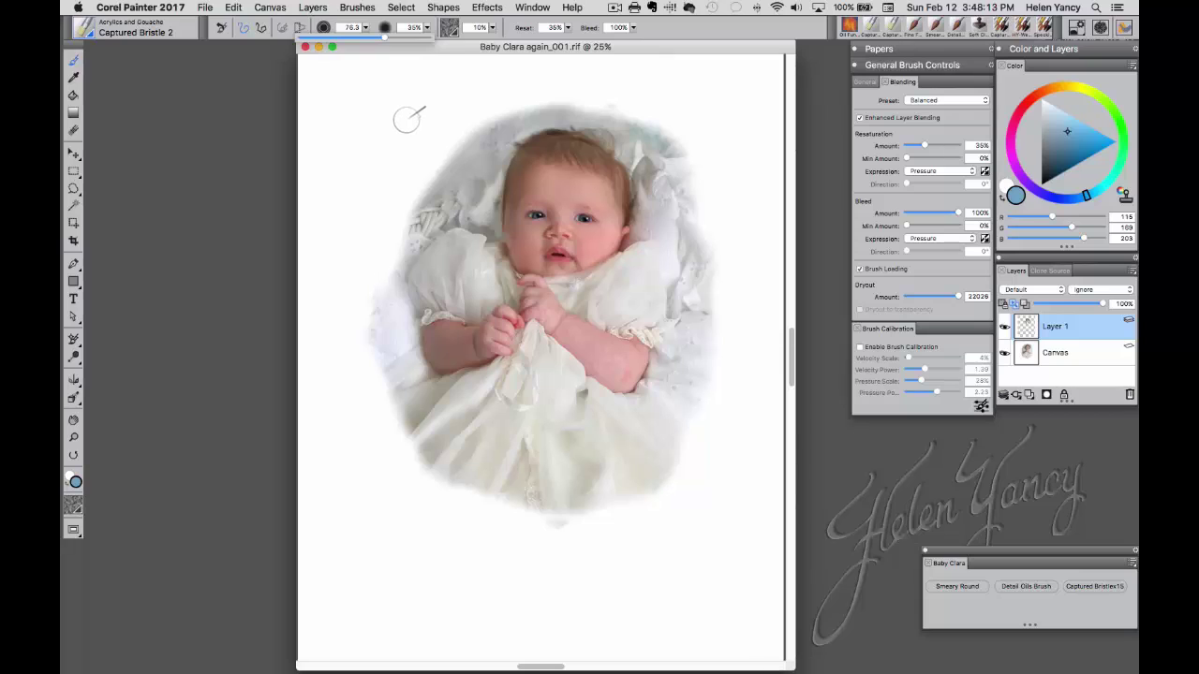
click(87, 29)
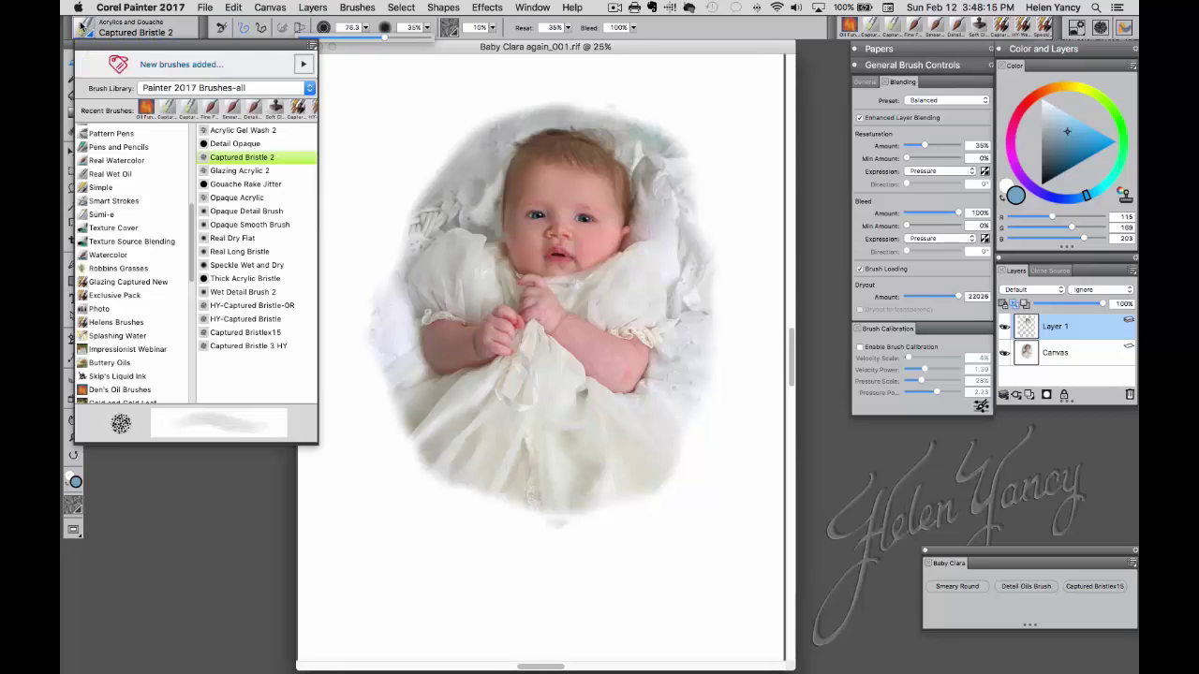
click(273, 333)
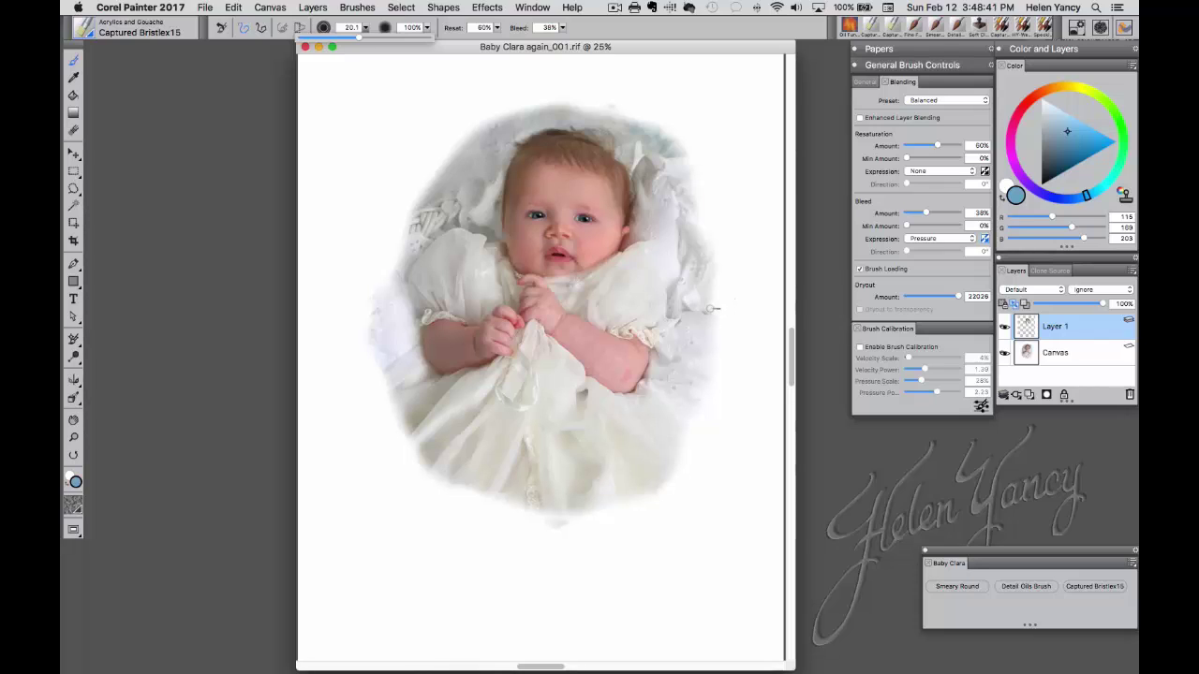
Step: Sample off-white tones around the sleeve beside the baby's cheek and paint short strokes there on Layer 1 with Captured Bristlex15
drag(399, 143, 717, 568)
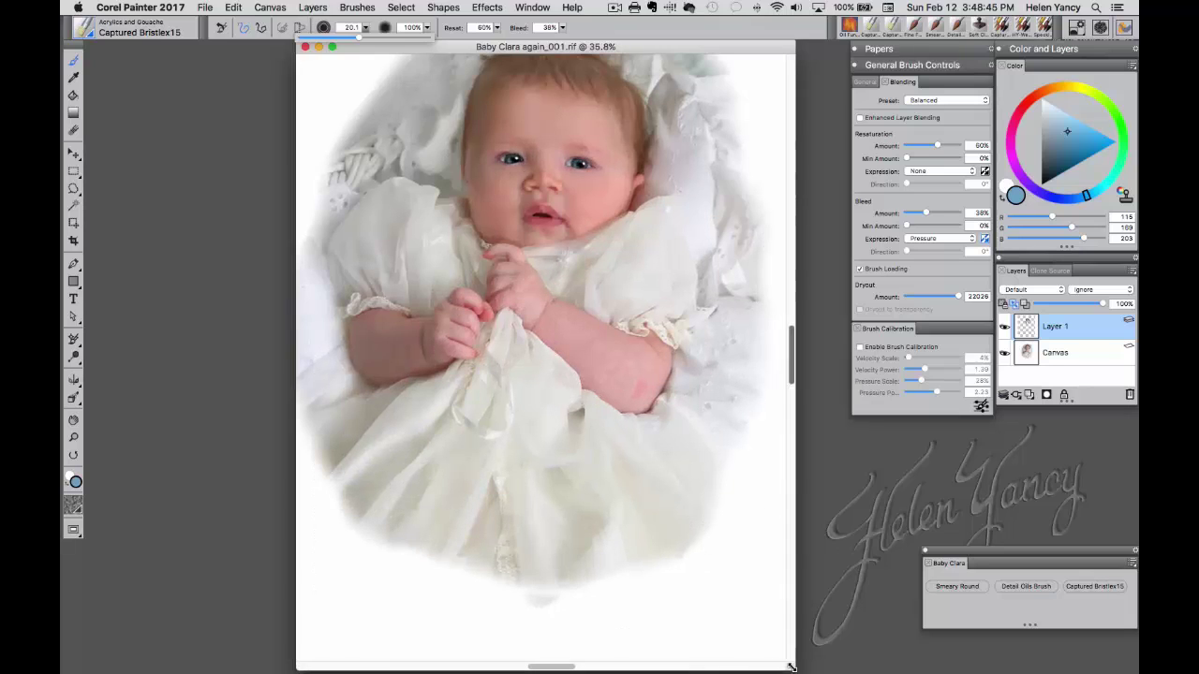
drag(793, 669, 874, 672)
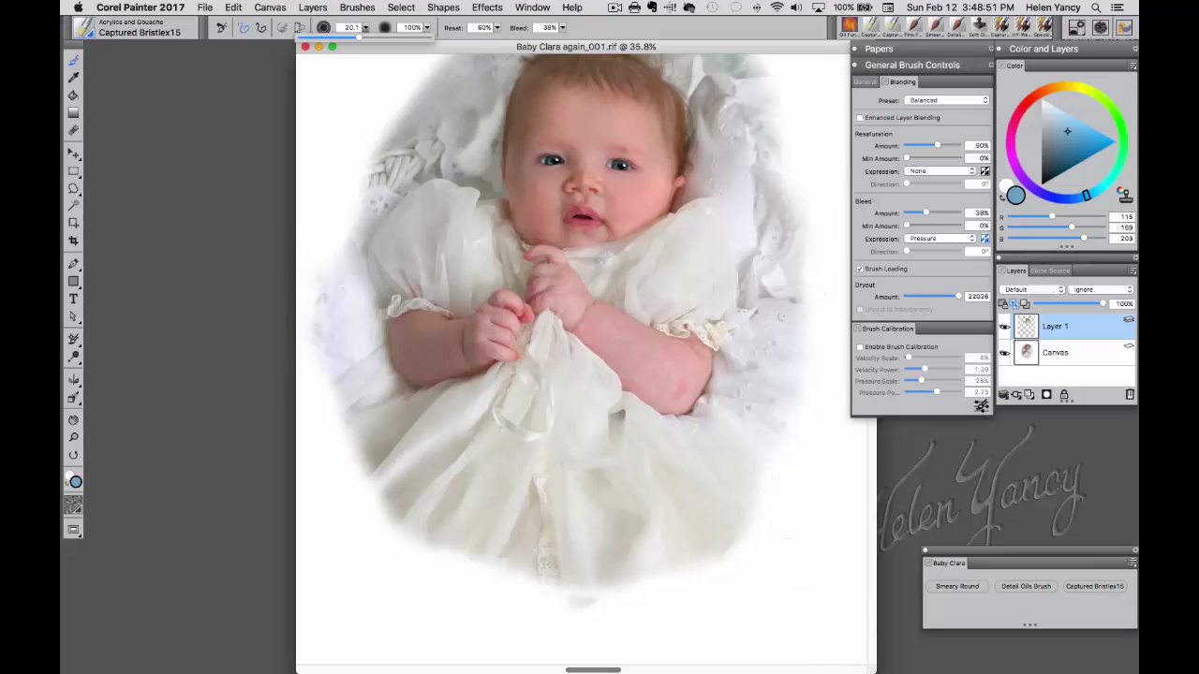
alt+click(684, 243)
alt+click(696, 241)
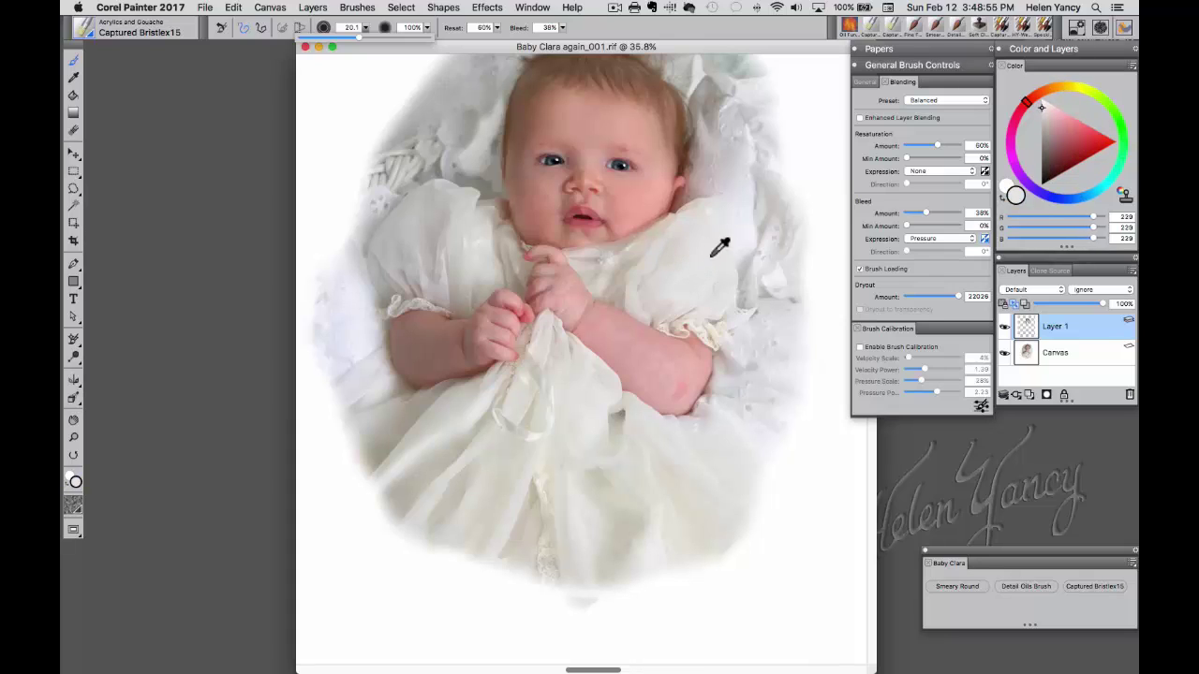
alt+click(712, 250)
drag(704, 246, 691, 246)
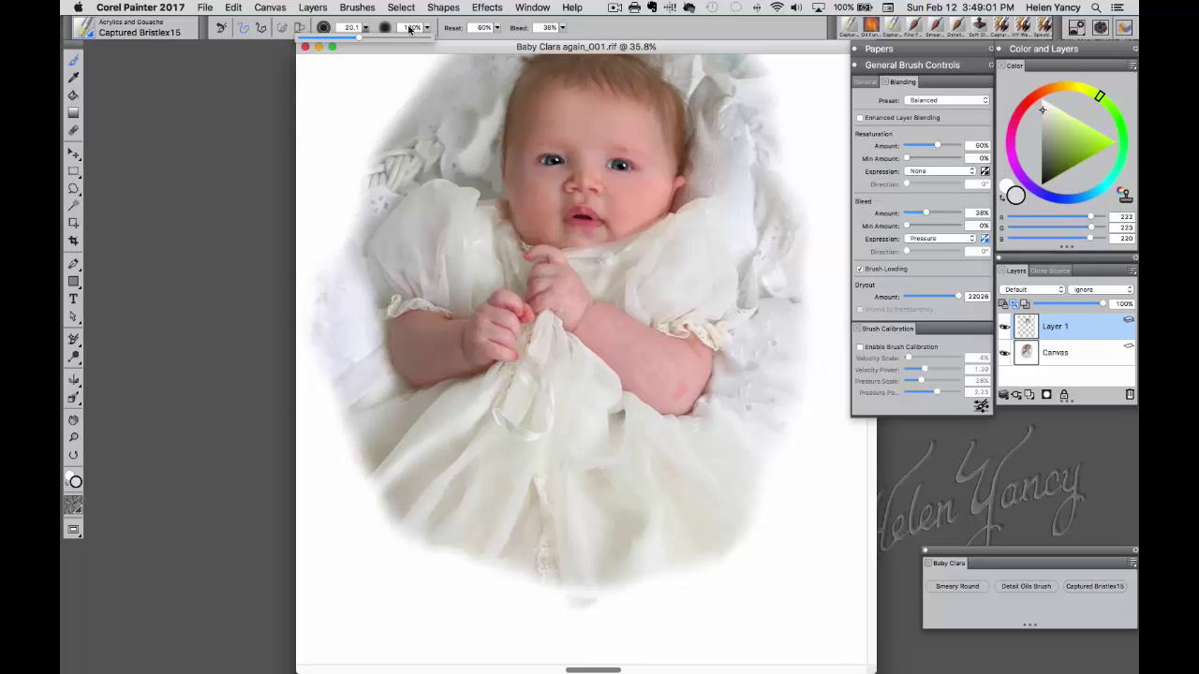
drag(698, 268, 697, 268)
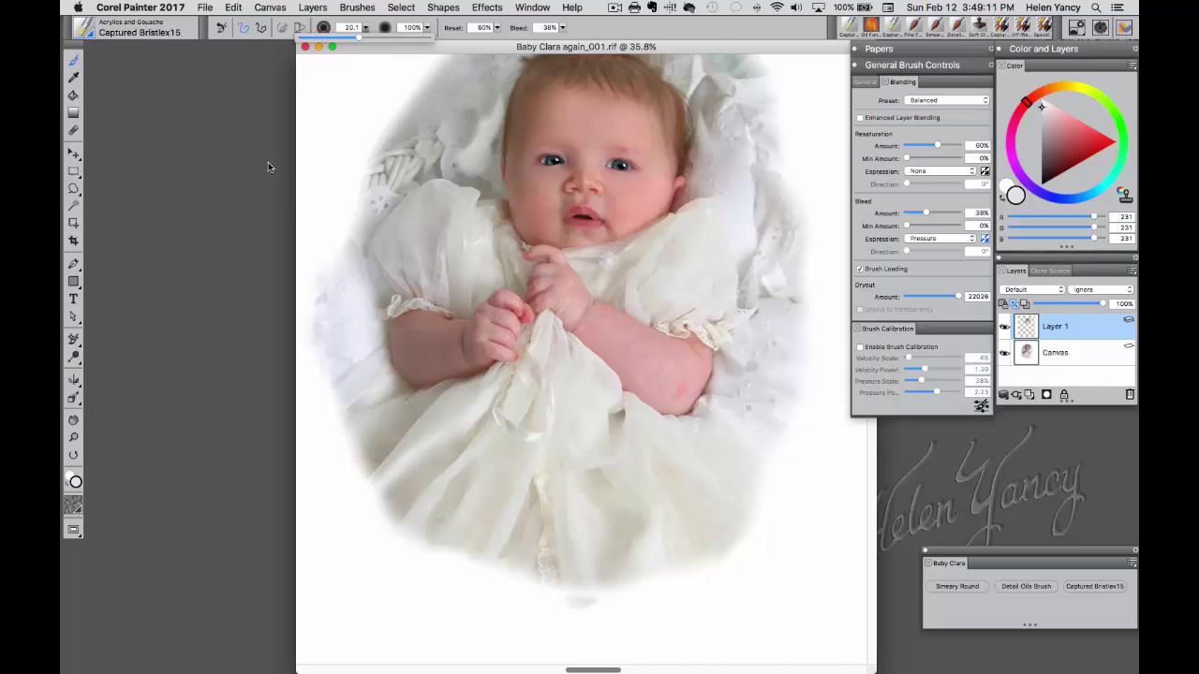
Step: Set the Dropper's sample size to 5 x 5 average and return to the Captured Bristlex15 brush
click(73, 78)
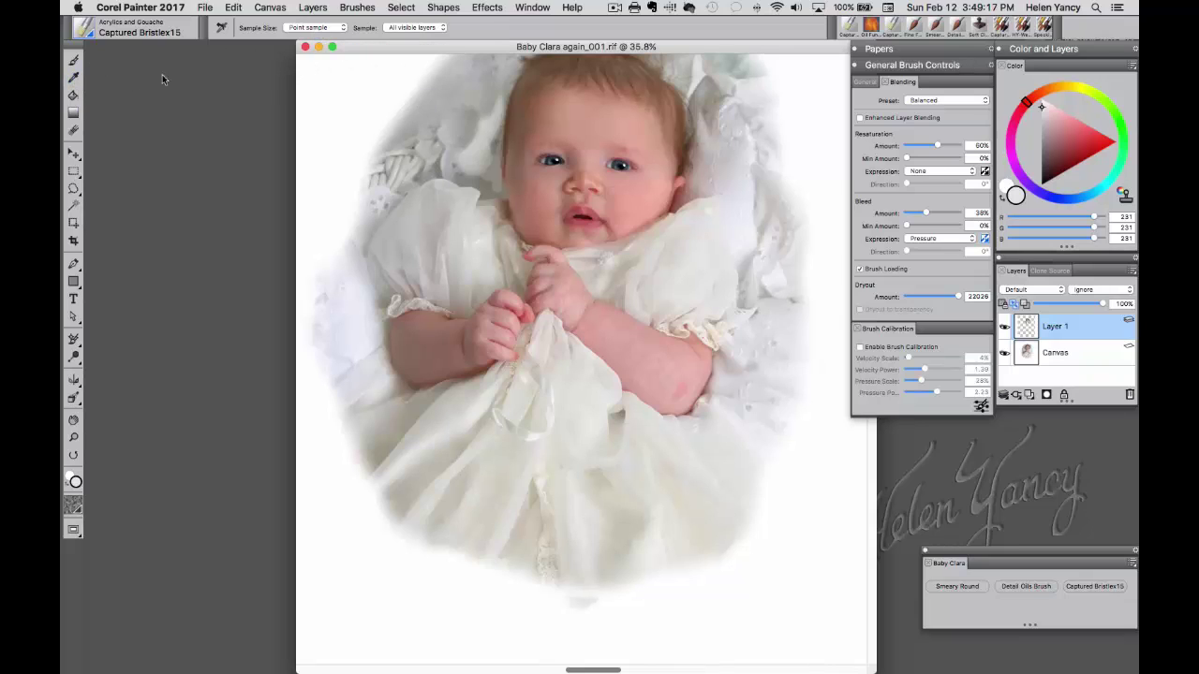
click(325, 29)
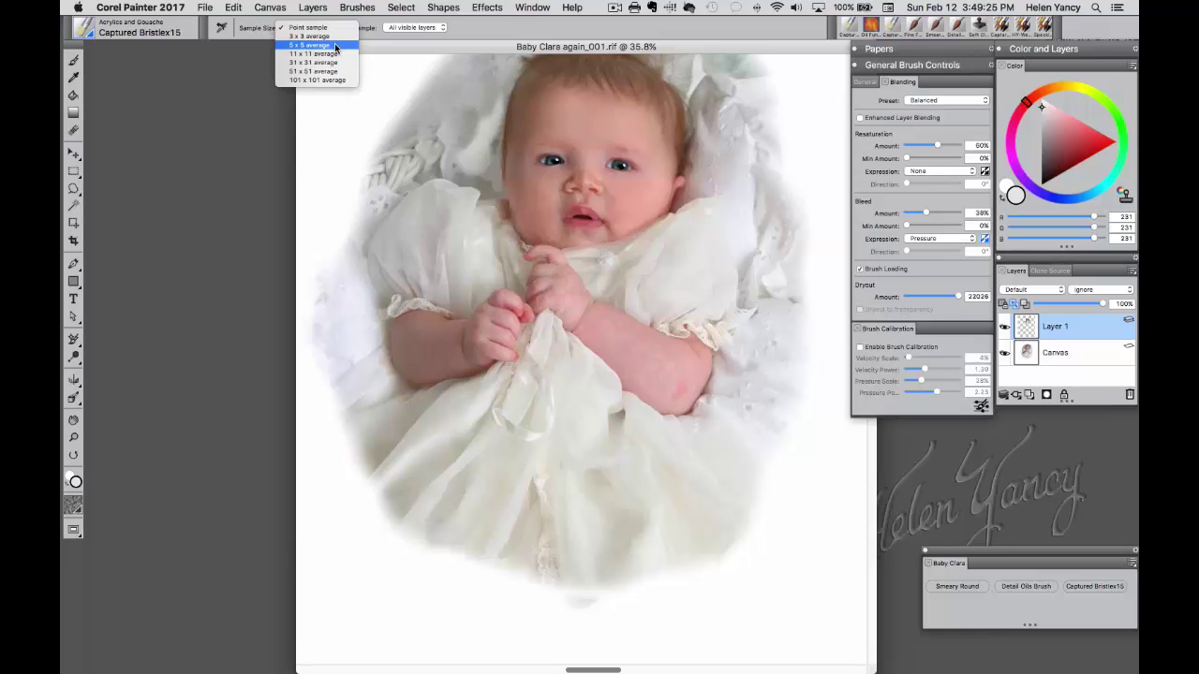
click(335, 45)
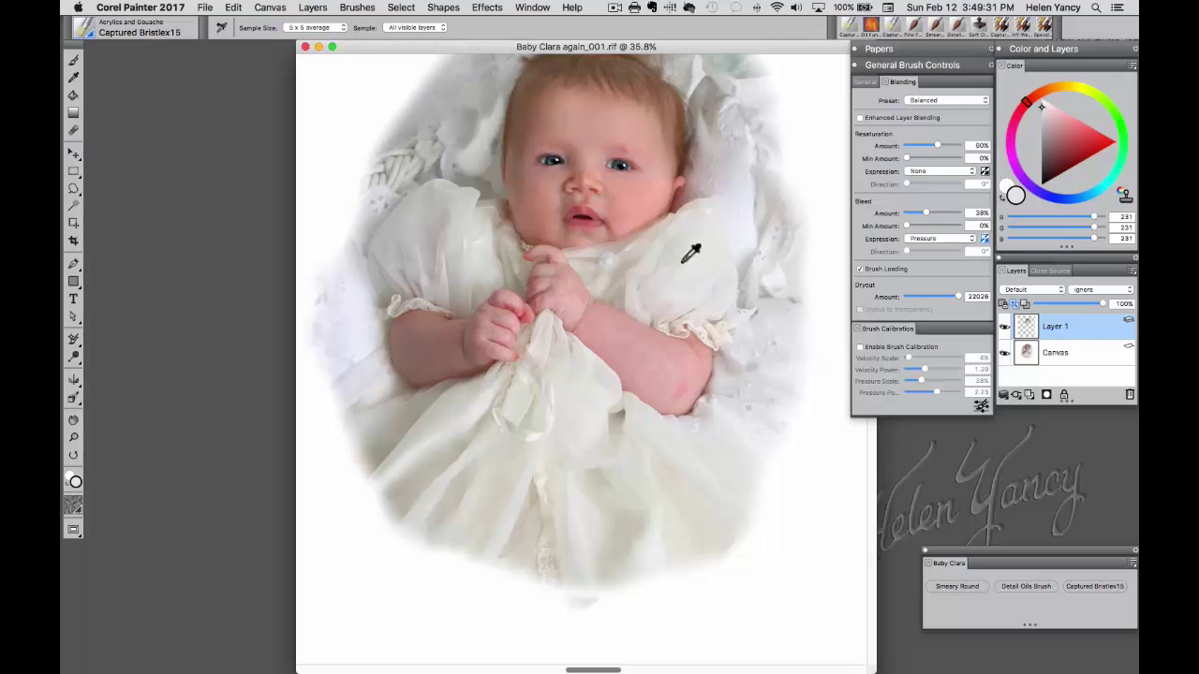
click(73, 60)
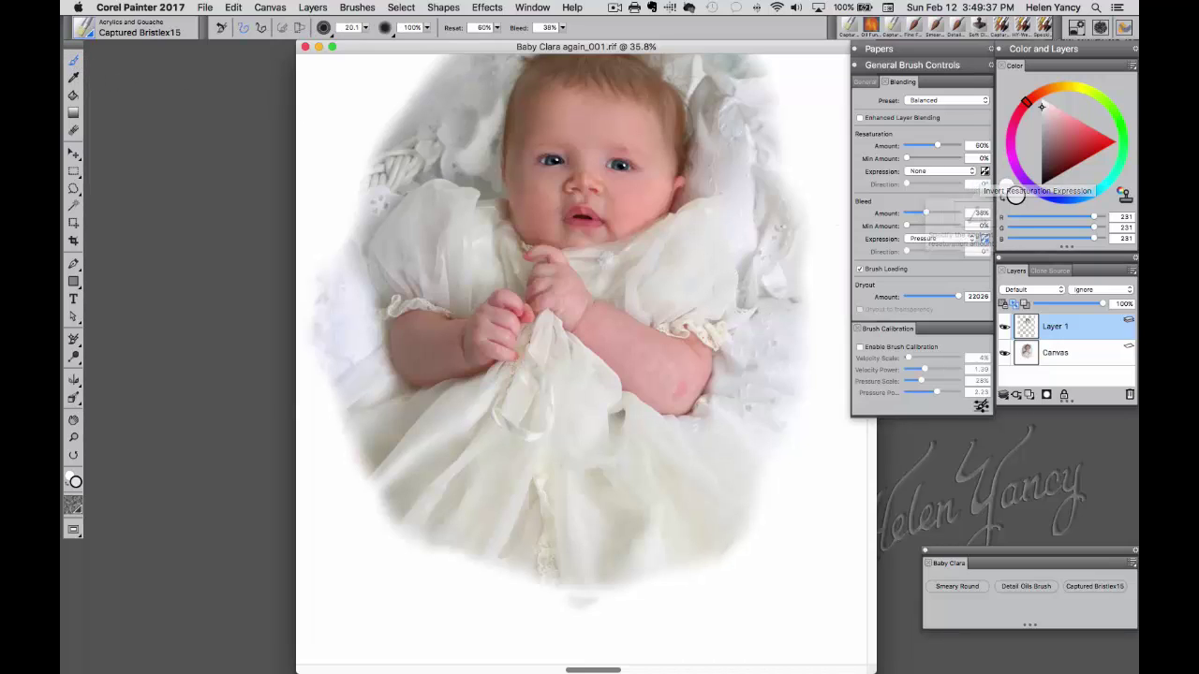
Step: Sample the sleeve on the picture's right, lighten the colour to RGB 244, 244, 232, and paint highlights on that sleeve and the neckline
alt+click(716, 235)
alt+click(710, 232)
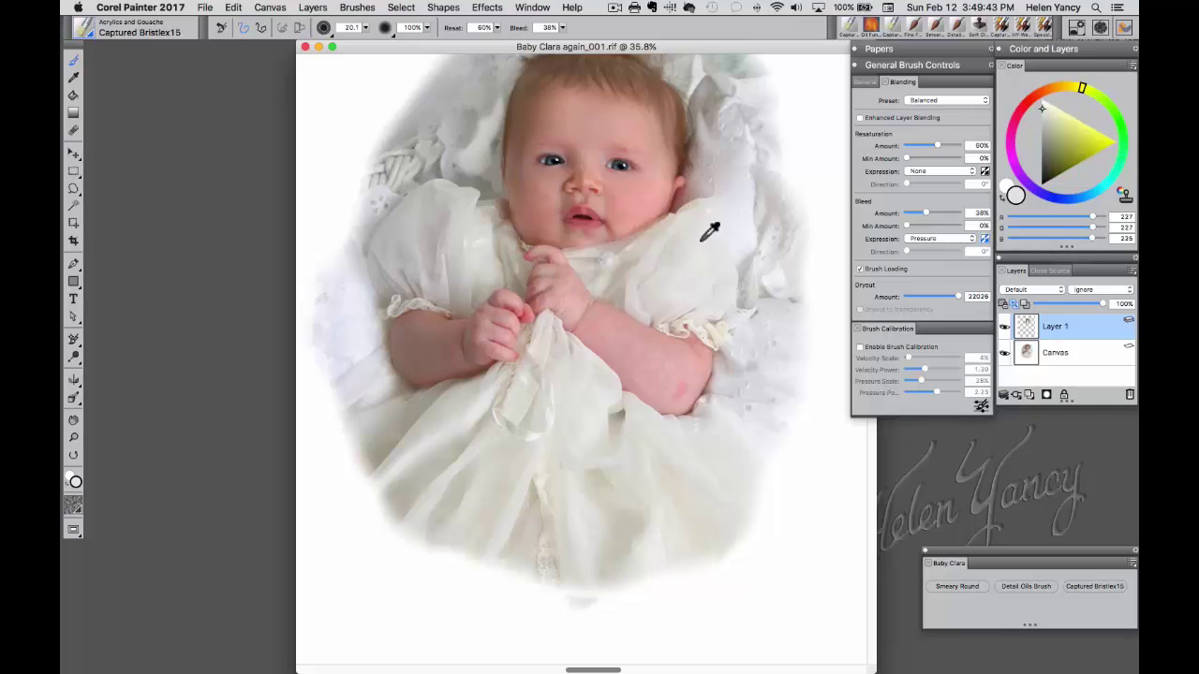
click(1045, 109)
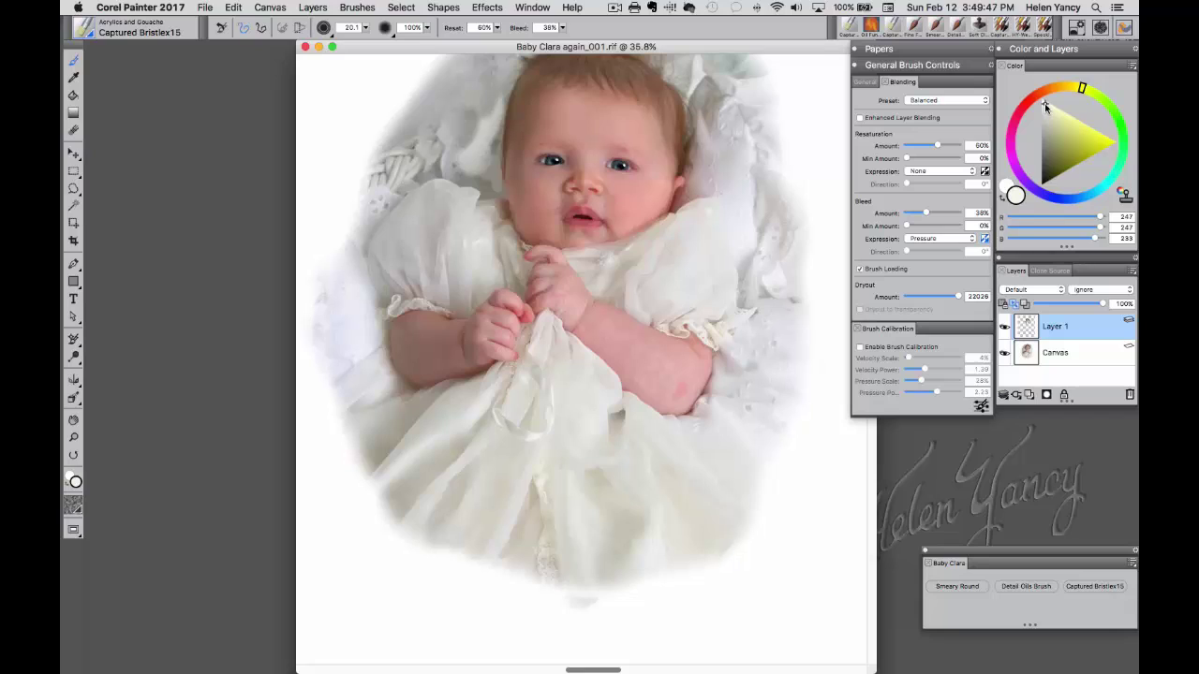
click(1044, 103)
mouse_move(679, 223)
mouse_down()
mouse_move(641, 265)
mouse_move(636, 293)
mouse_move(659, 256)
mouse_move(654, 288)
mouse_up()
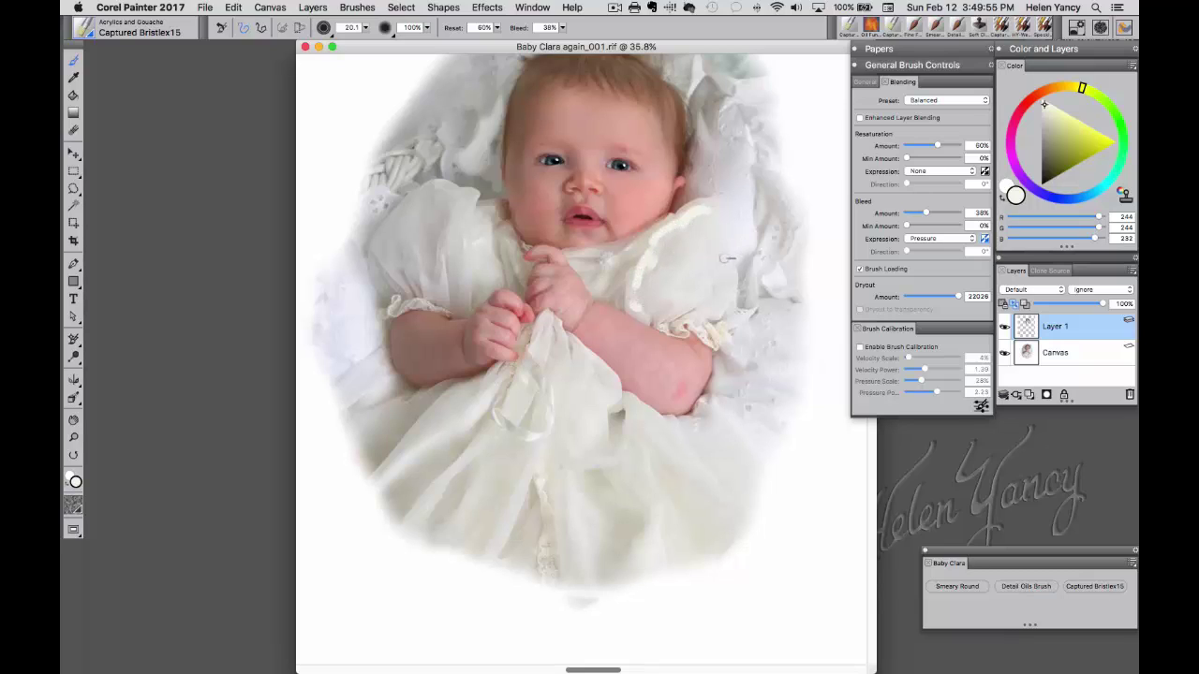
mouse_move(713, 212)
mouse_down()
mouse_move(749, 228)
mouse_move(744, 251)
mouse_move(722, 254)
mouse_move(723, 242)
mouse_move(677, 290)
mouse_move(700, 268)
mouse_move(703, 253)
mouse_move(690, 253)
mouse_move(679, 296)
mouse_move(715, 298)
mouse_up()
drag(598, 258, 604, 253)
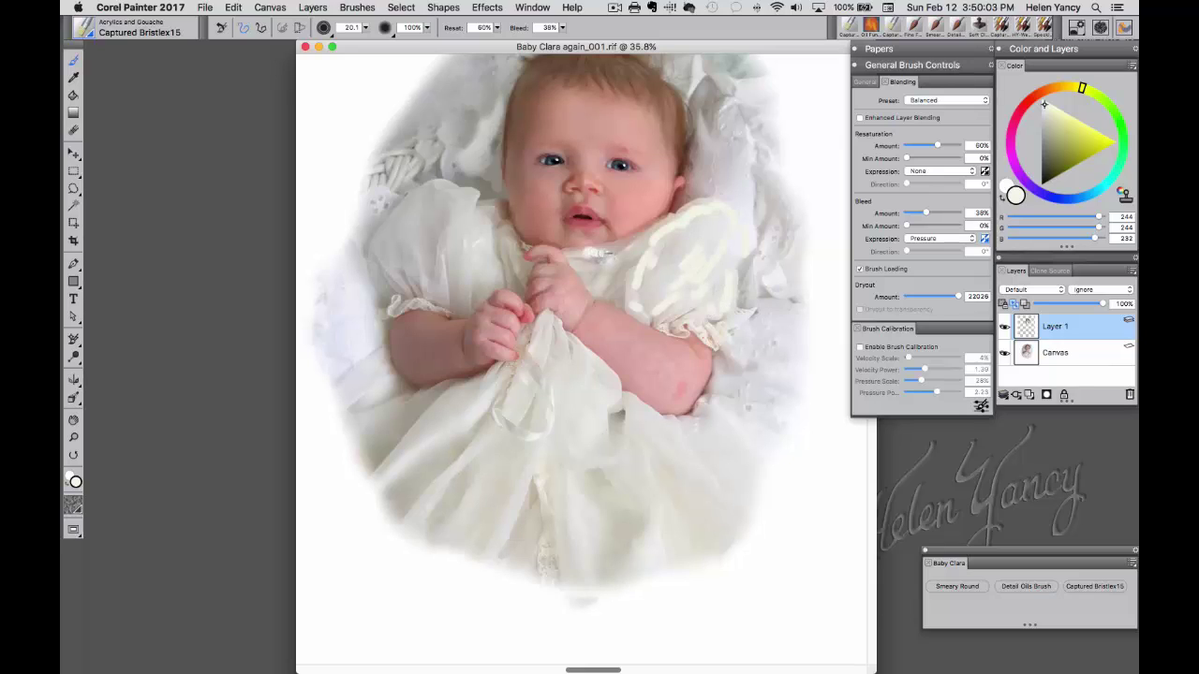
Step: Paint cream highlight strokes along the folds of the sleeve on the picture's left and extend the neckline highlight towards the other sleeve
drag(482, 217, 489, 250)
mouse_move(463, 190)
mouse_down()
mouse_move(479, 198)
mouse_move(465, 236)
mouse_up()
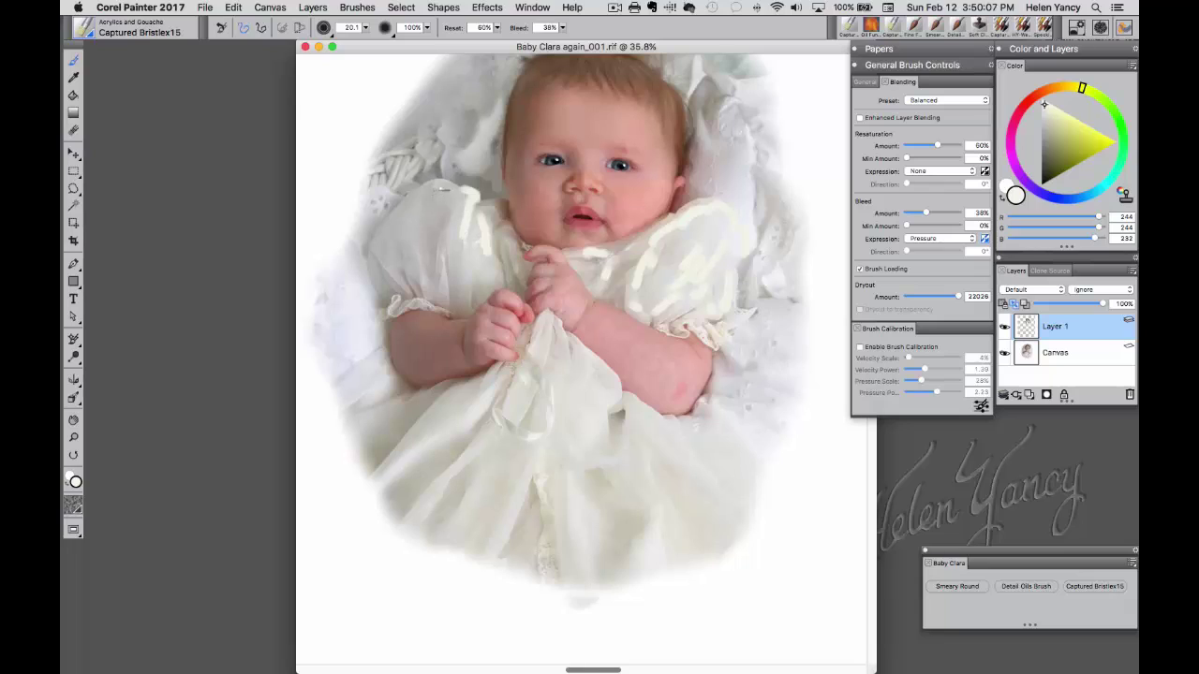
mouse_move(431, 198)
mouse_down()
mouse_move(462, 213)
mouse_move(458, 289)
mouse_up()
mouse_move(468, 217)
mouse_down()
mouse_move(496, 281)
mouse_move(416, 252)
mouse_up()
drag(448, 296, 445, 253)
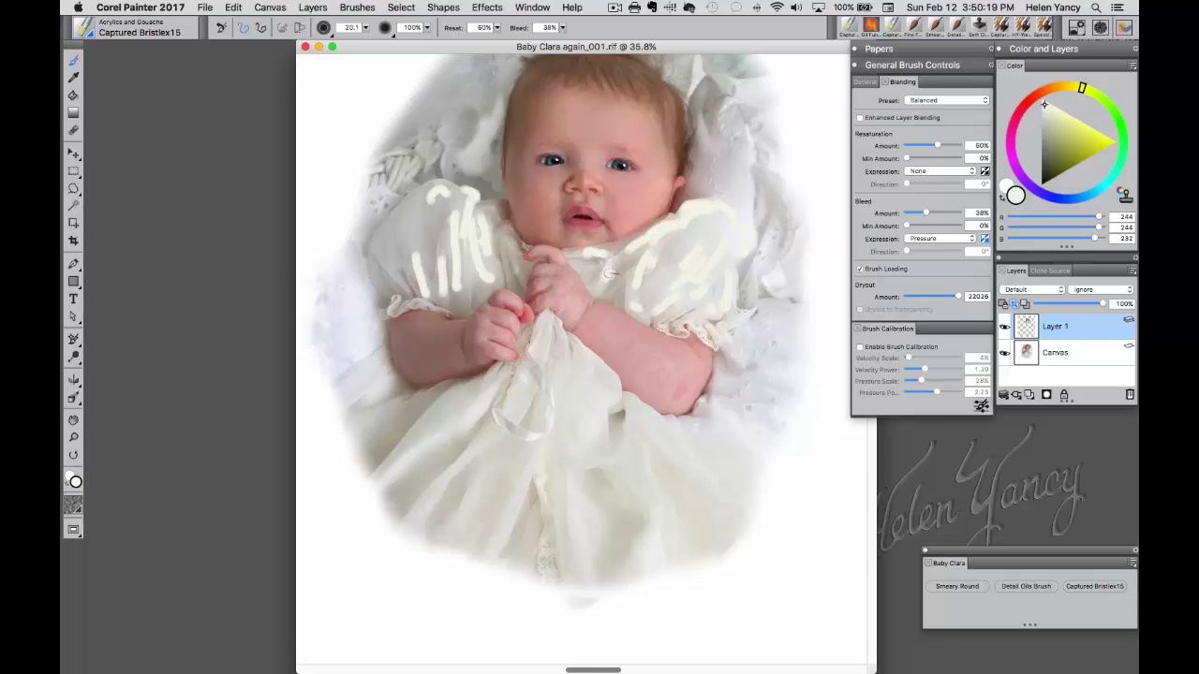
mouse_move(611, 251)
mouse_down()
mouse_move(626, 248)
mouse_move(599, 253)
mouse_move(656, 237)
mouse_up()
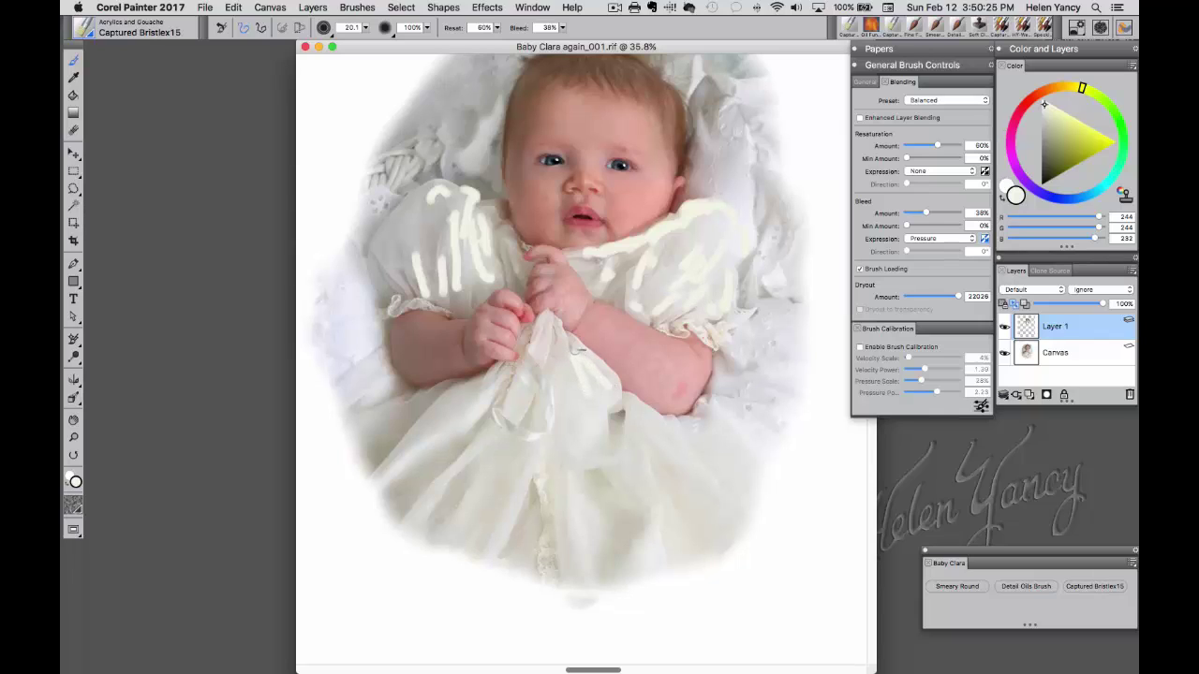
Step: Paint cream strokes over the bow and down the skirt folds on the picture's left half
mouse_move(607, 373)
mouse_down()
mouse_move(618, 403)
mouse_move(567, 352)
mouse_move(596, 423)
mouse_move(532, 319)
mouse_up()
mouse_move(514, 405)
mouse_down()
mouse_move(513, 376)
mouse_move(536, 388)
mouse_move(530, 412)
mouse_move(427, 496)
mouse_up()
mouse_move(497, 384)
mouse_down()
mouse_move(454, 436)
mouse_move(496, 390)
mouse_move(433, 420)
mouse_move(403, 452)
mouse_up()
drag(451, 418, 397, 461)
drag(532, 469, 499, 555)
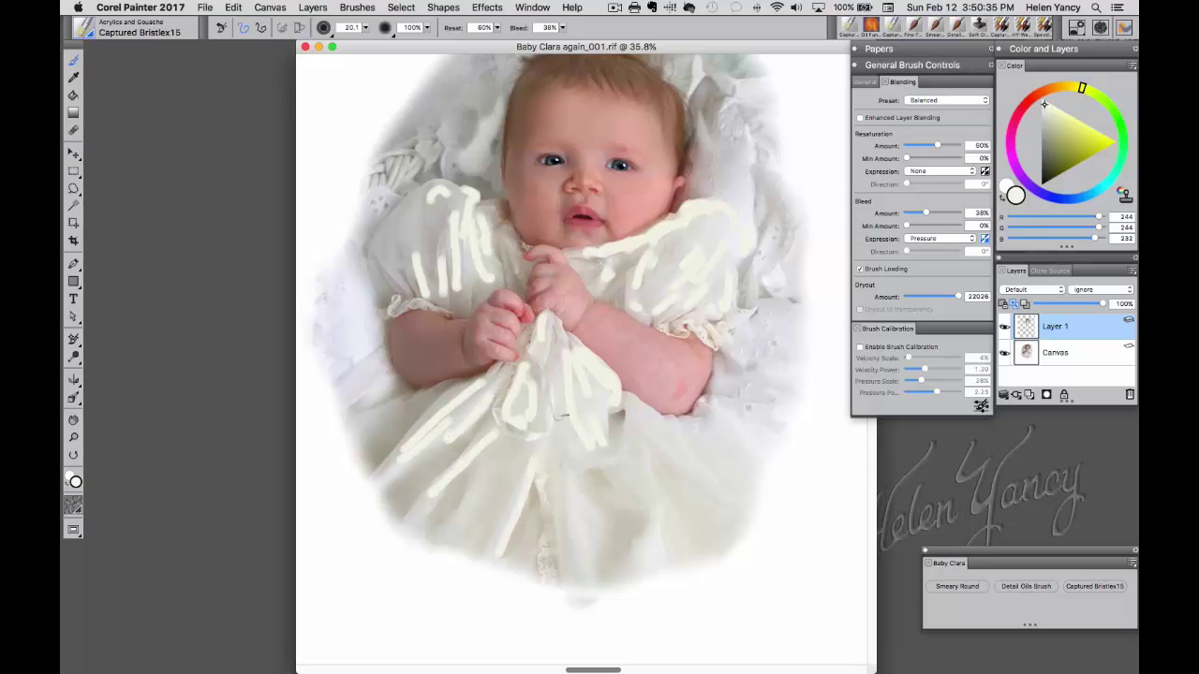
Step: Paint long cream strokes down the skirt's centre folds and those below the arm on the picture's right
drag(558, 408, 579, 571)
mouse_move(588, 469)
mouse_down()
mouse_move(621, 452)
mouse_move(661, 508)
mouse_up()
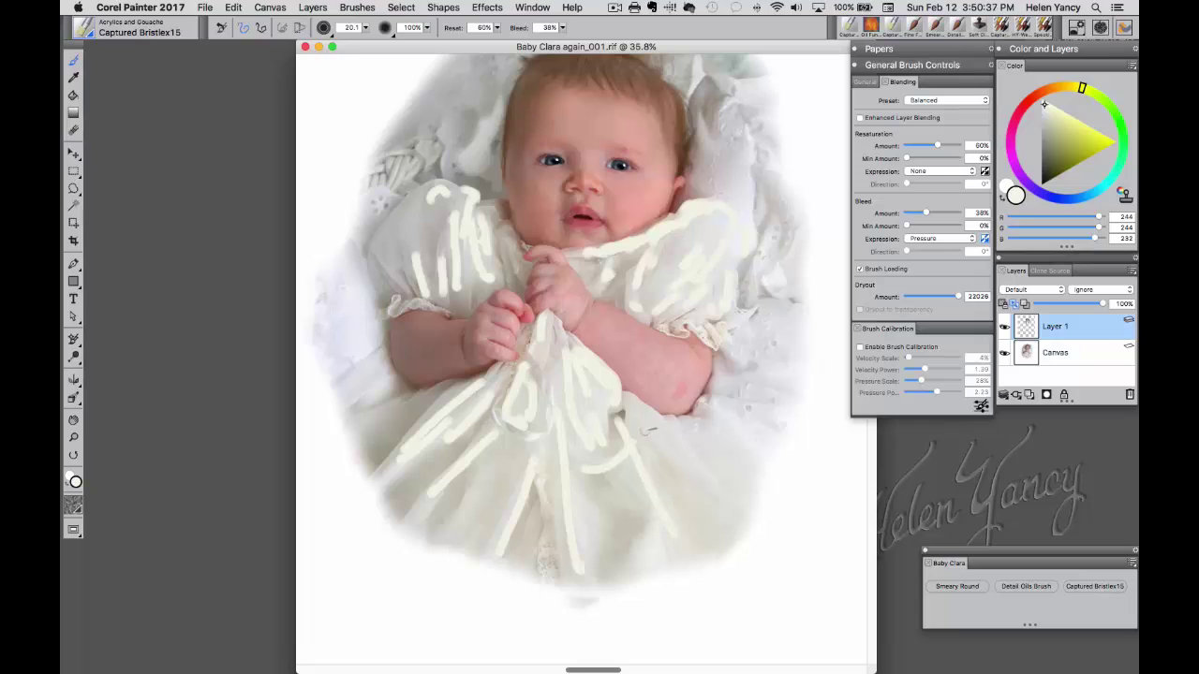
mouse_move(637, 421)
mouse_down()
mouse_move(703, 489)
mouse_move(684, 482)
mouse_up()
mouse_move(695, 428)
mouse_down()
mouse_move(745, 418)
mouse_move(762, 386)
mouse_move(772, 409)
mouse_move(748, 474)
mouse_up()
mouse_move(633, 404)
mouse_down()
mouse_move(696, 436)
mouse_move(687, 443)
mouse_move(734, 512)
mouse_up()
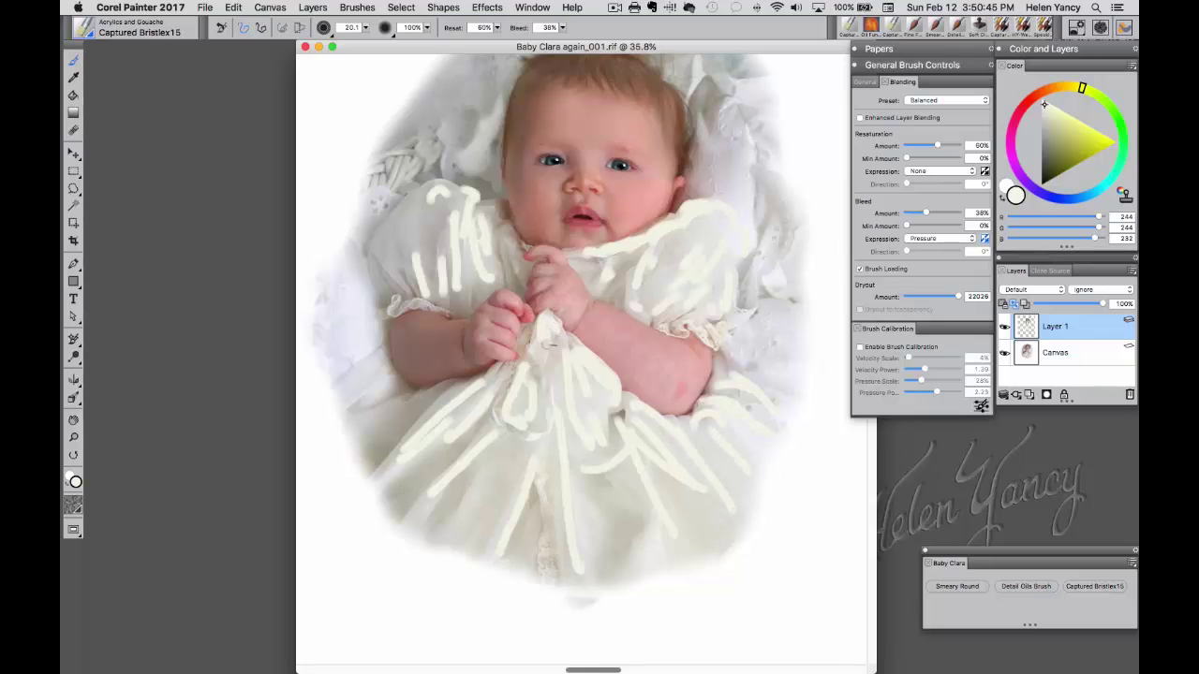
Step: Add more cream fold strokes on the skirt's left side, extending them past the photo's faded lower edge onto the white
mouse_move(461, 406)
mouse_down()
mouse_move(425, 433)
mouse_move(435, 447)
mouse_up()
drag(515, 441, 471, 511)
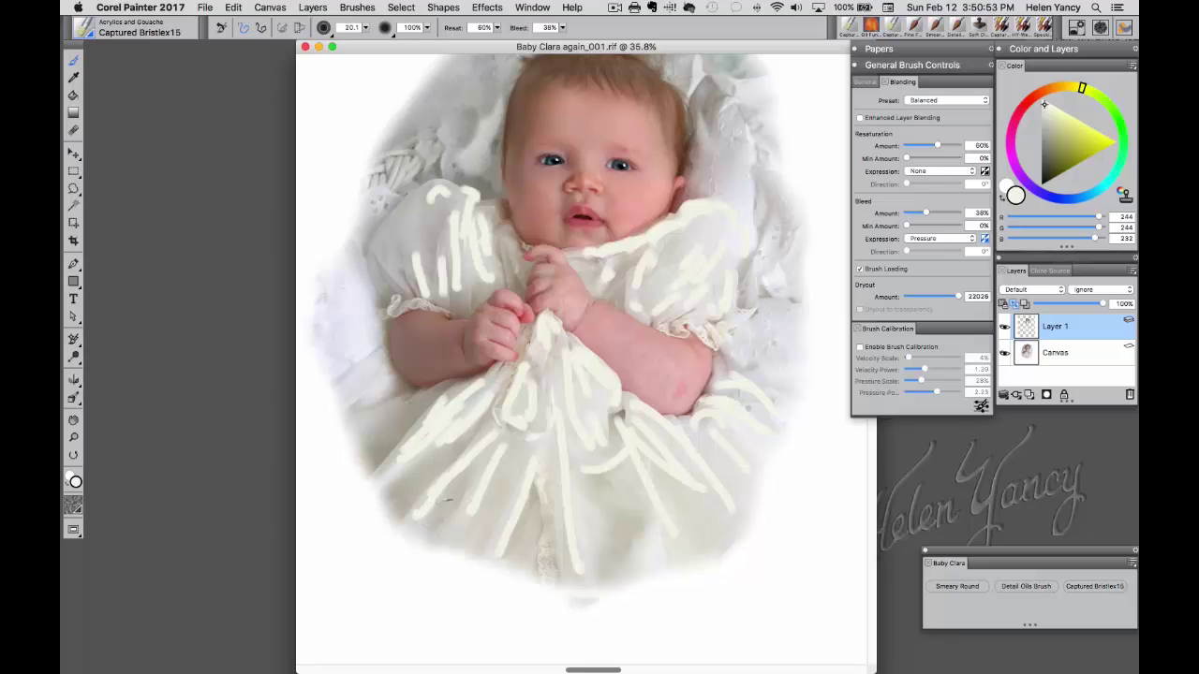
drag(412, 520, 373, 567)
drag(487, 474, 417, 602)
drag(471, 514, 438, 594)
drag(492, 540, 482, 579)
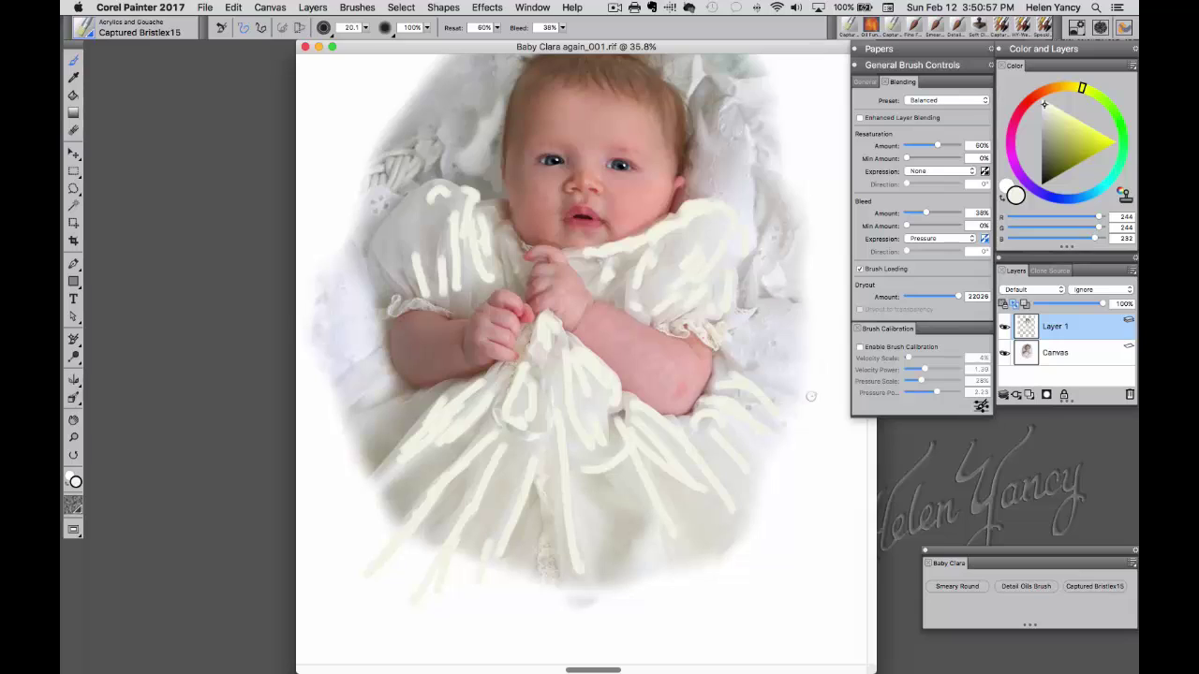
Step: Darken the colour to a light grey, RGB 224, 224, 224, and paint shadow strokes on the sleeve on the picture's left
click(1045, 108)
mouse_move(438, 197)
mouse_down()
mouse_move(379, 253)
mouse_move(393, 266)
mouse_up()
drag(431, 221, 439, 250)
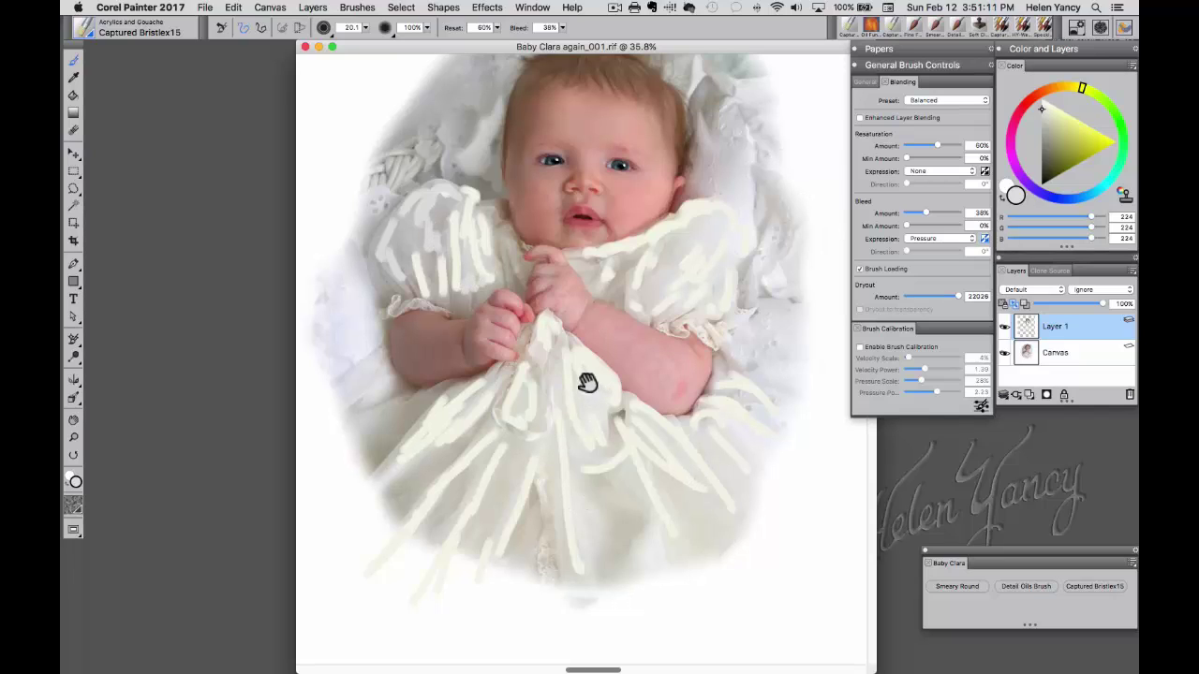
Step: Sample pink from the baby's chin, lighten it to RGB 233, 159, 165, and dab small accents on both sleeves and the skirt
drag(586, 383, 578, 460)
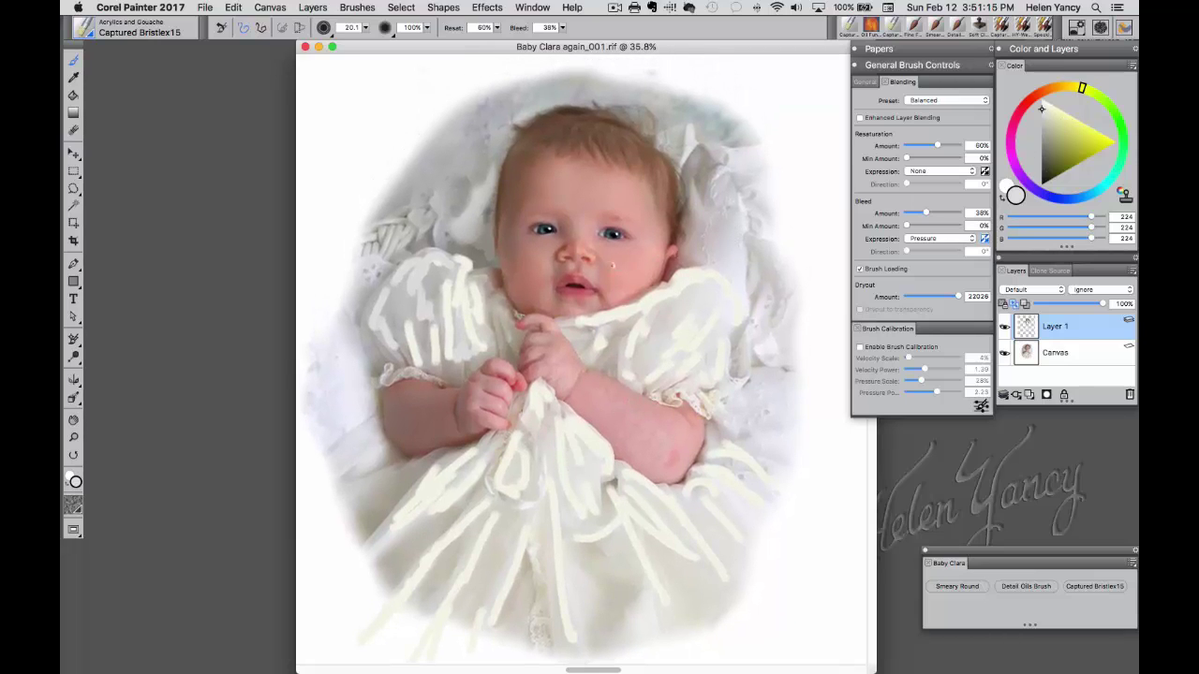
alt+click(590, 299)
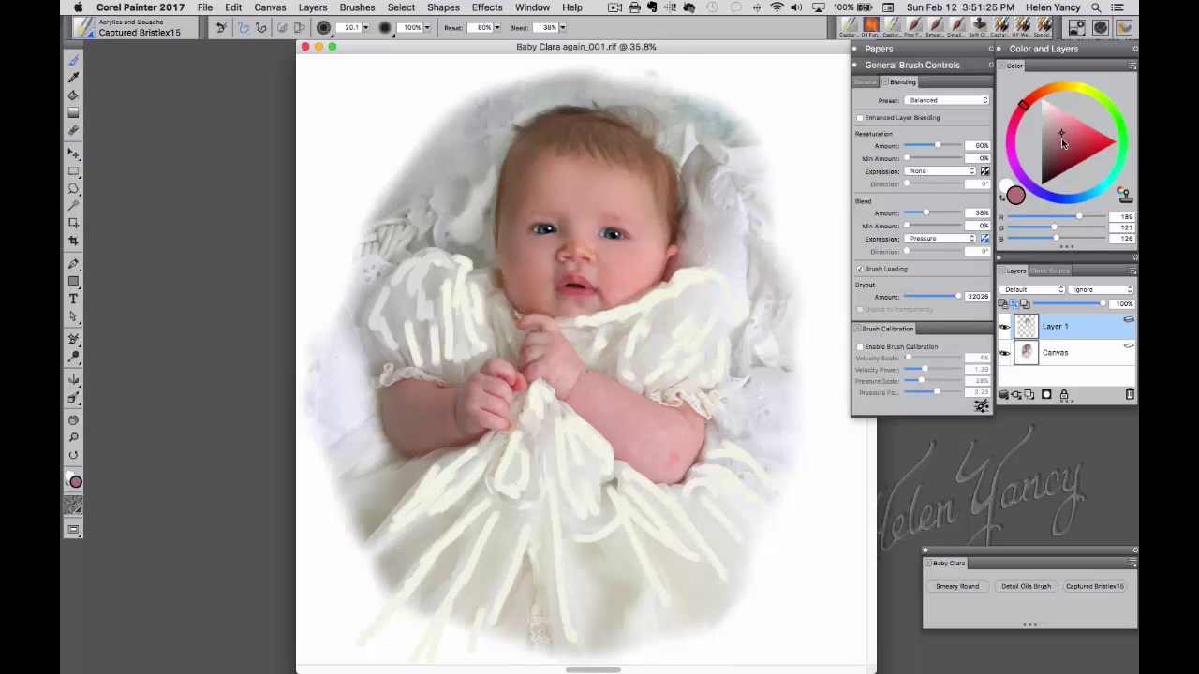
click(1060, 134)
click(1060, 128)
click(1061, 118)
drag(1061, 119, 1062, 118)
drag(444, 292, 444, 301)
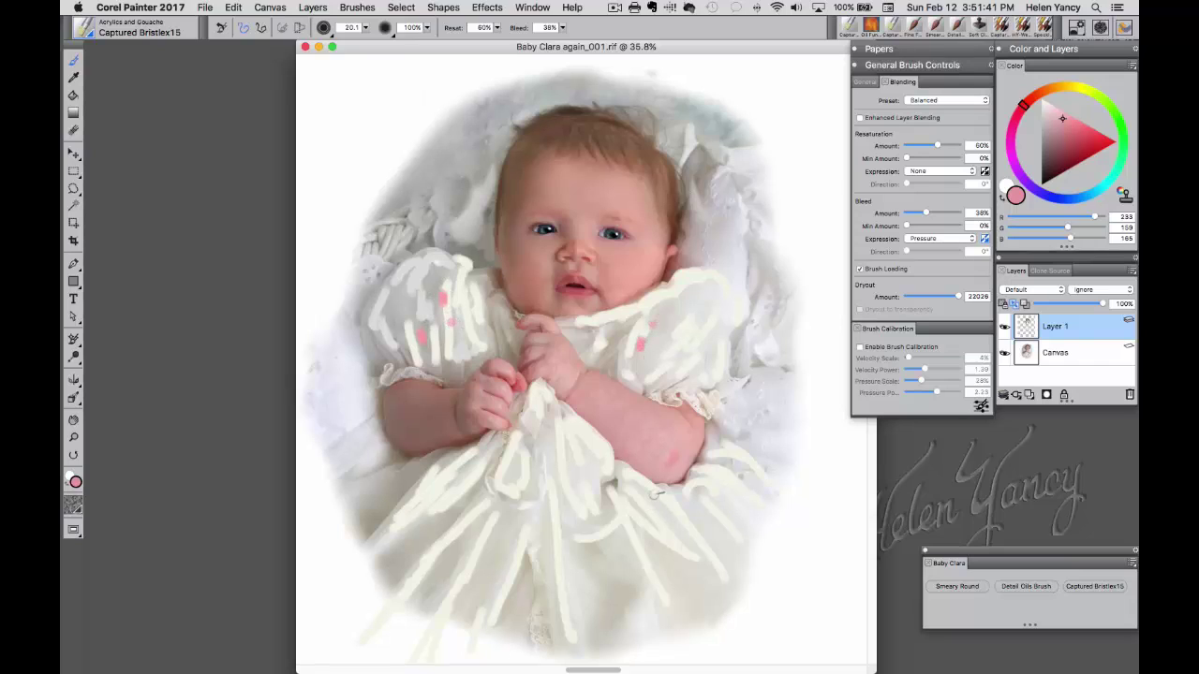
drag(665, 504, 676, 517)
drag(540, 470, 542, 484)
drag(423, 522, 445, 514)
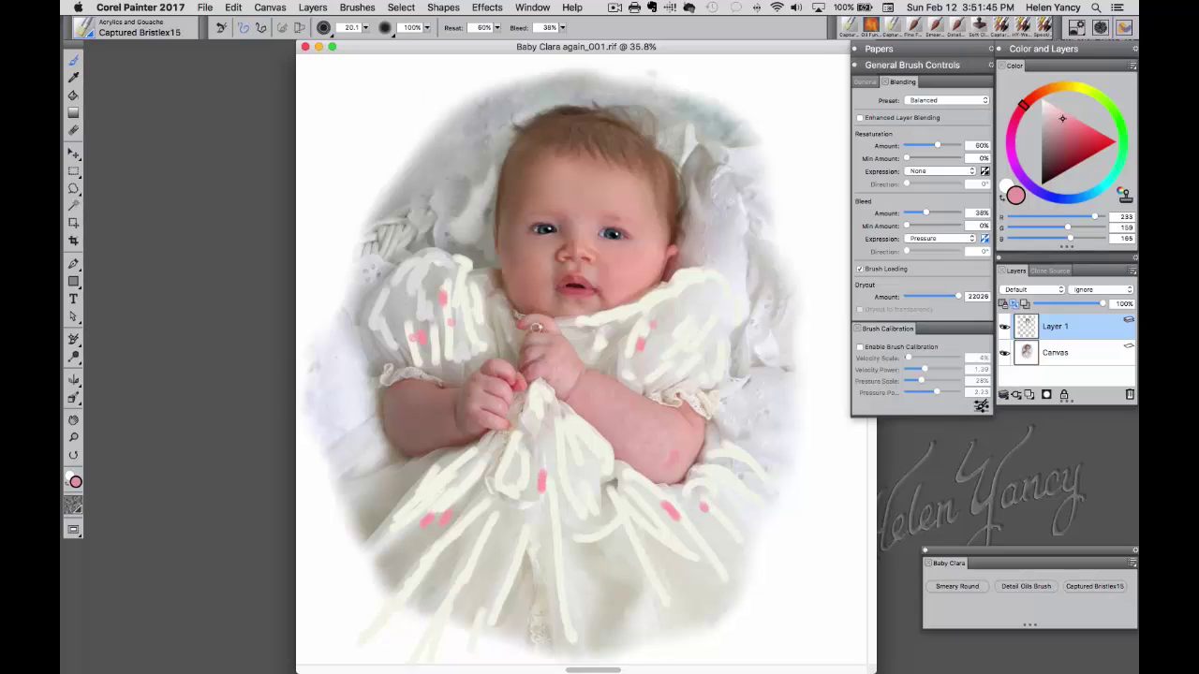
Step: Lighten the pink to RGB 255, 214, 217 and paint strokes beside the darker pink accents on the sleeves and skirt
drag(1068, 122, 1051, 108)
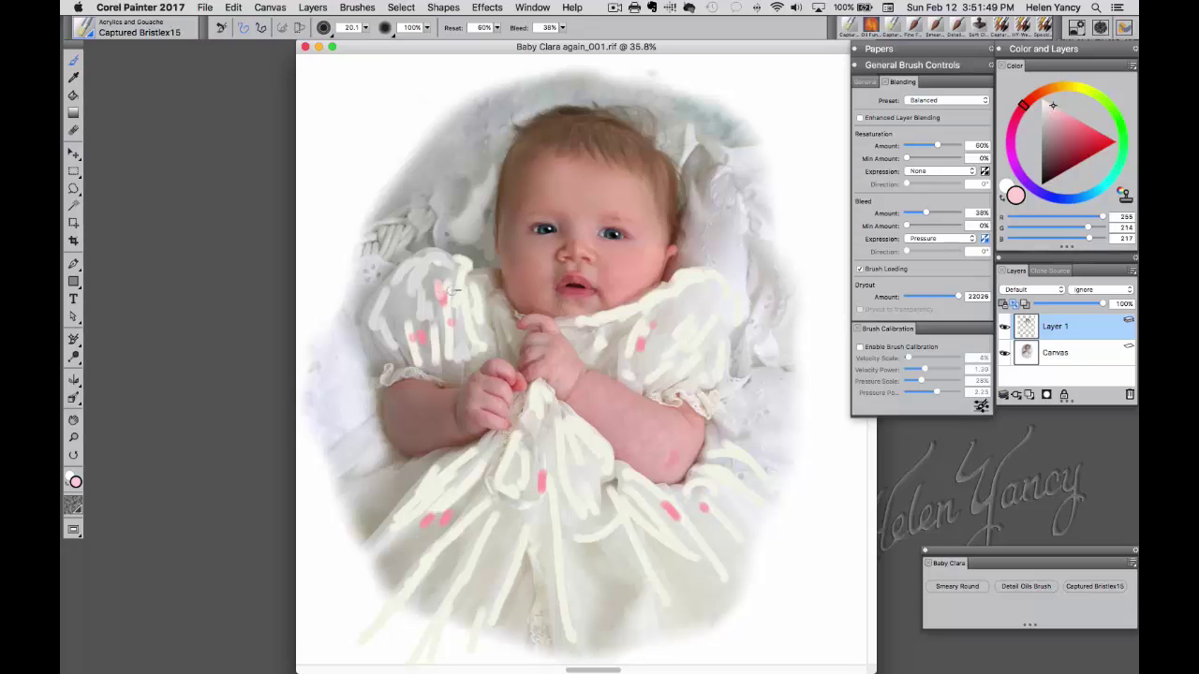
drag(458, 316, 473, 323)
drag(437, 501, 461, 492)
drag(665, 504, 703, 525)
drag(639, 352, 647, 324)
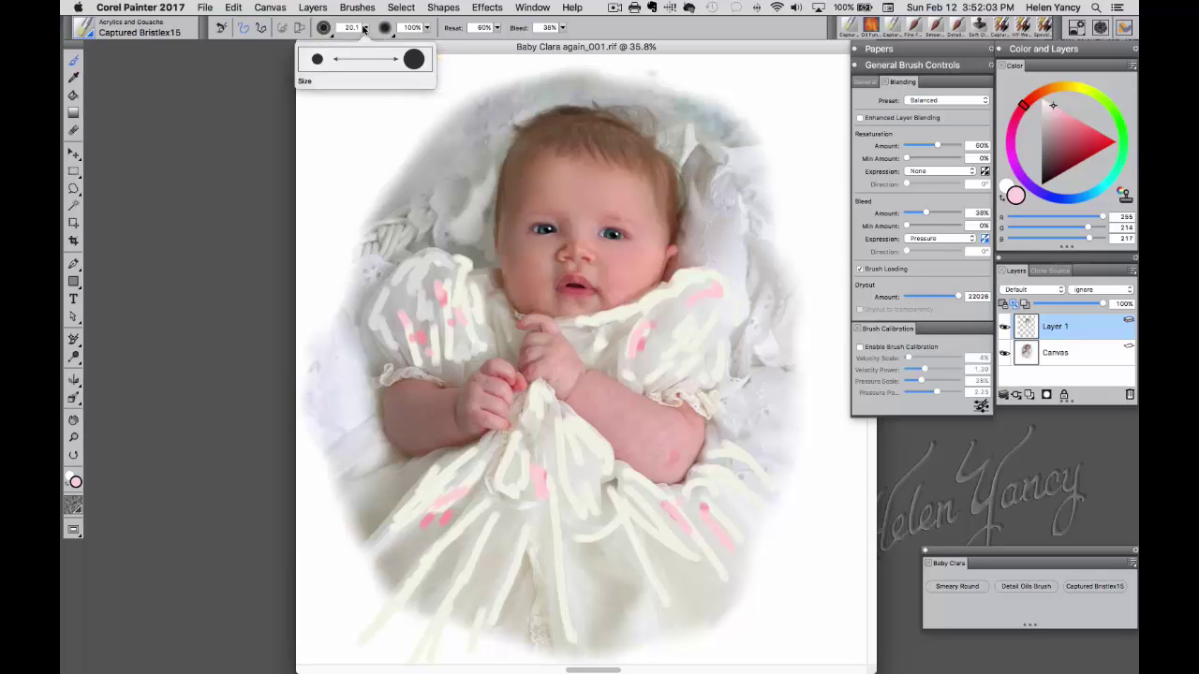
Step: Enlarge the brush to 101.9 and paint pale pink patches around the photo's upper edge on both sides of the head
drag(365, 28, 408, 42)
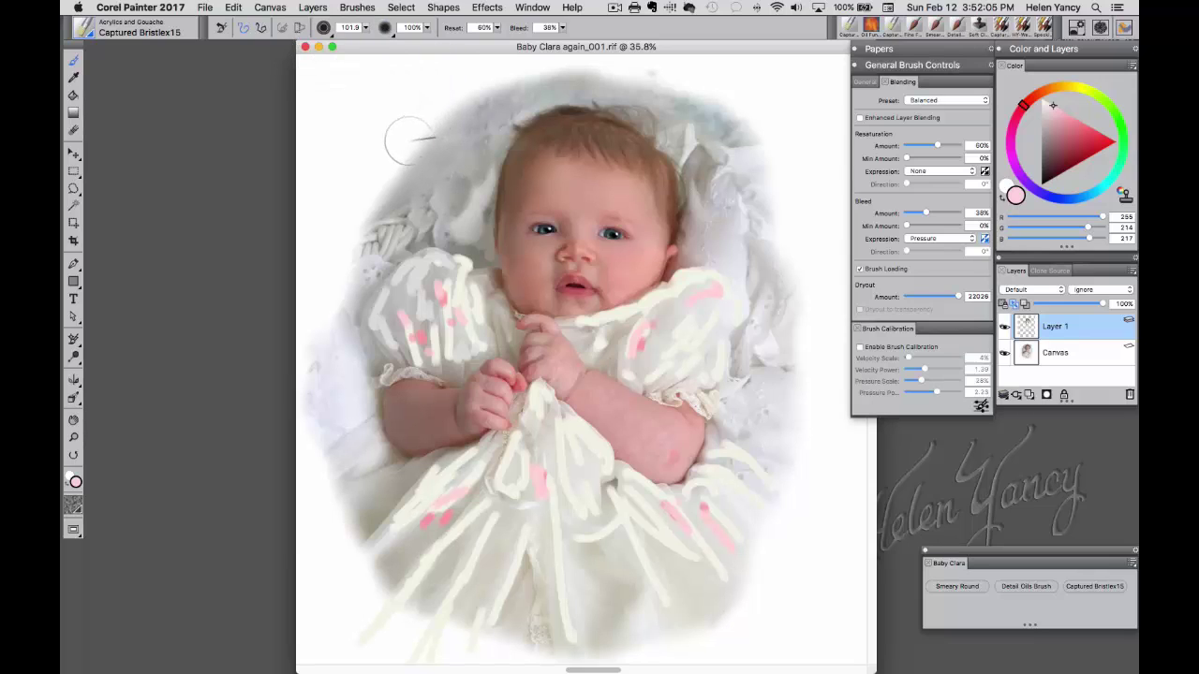
mouse_move(412, 145)
mouse_down()
mouse_move(431, 141)
mouse_move(412, 129)
mouse_move(361, 220)
mouse_up()
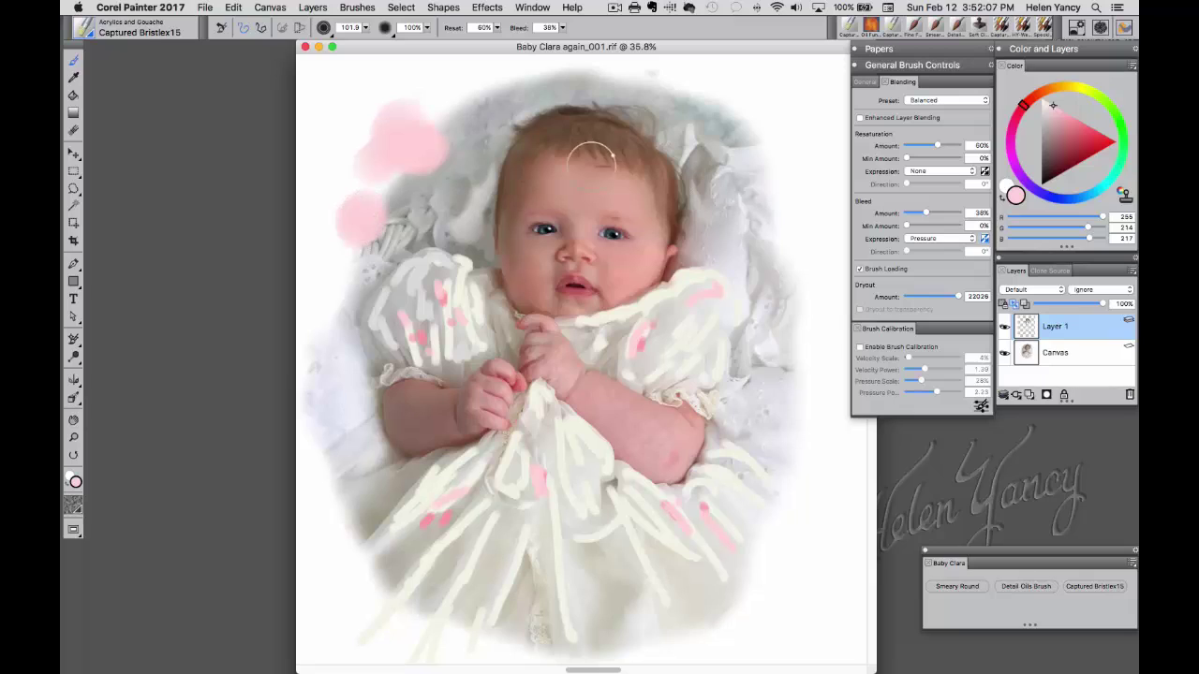
click(727, 120)
drag(728, 120, 697, 108)
drag(770, 173, 775, 208)
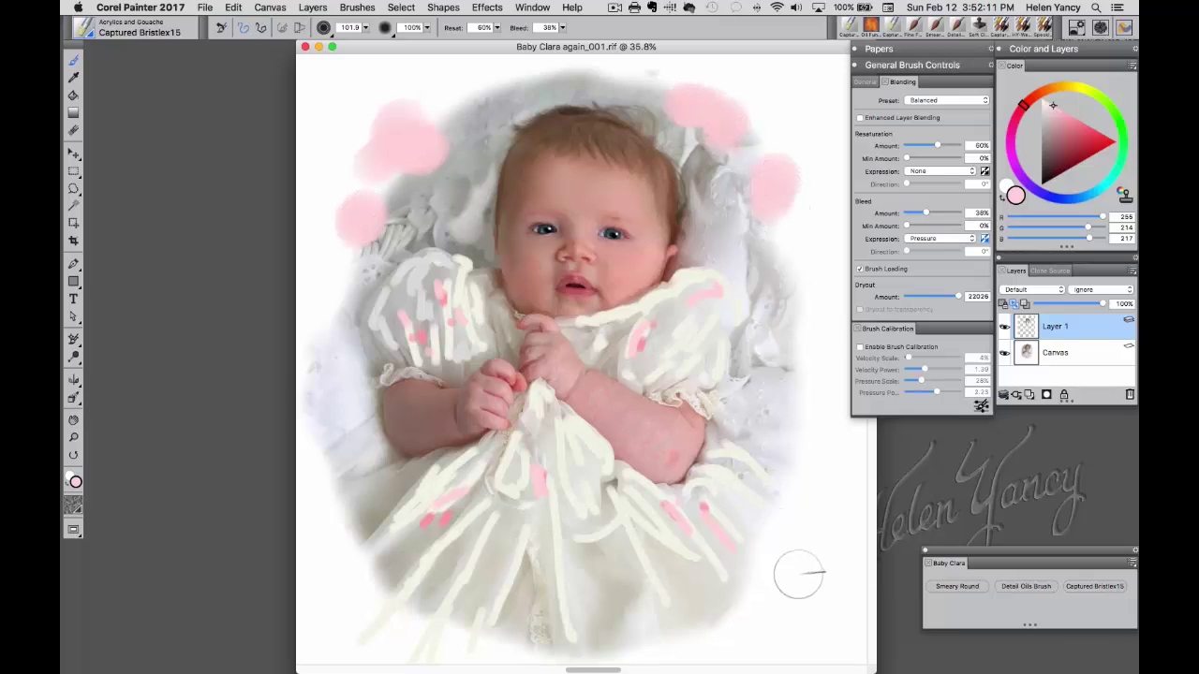
Step: Fit the whole portrait in view and paint pale pink patches on the white background beside both lower sides of the skirt
key(super+plus)
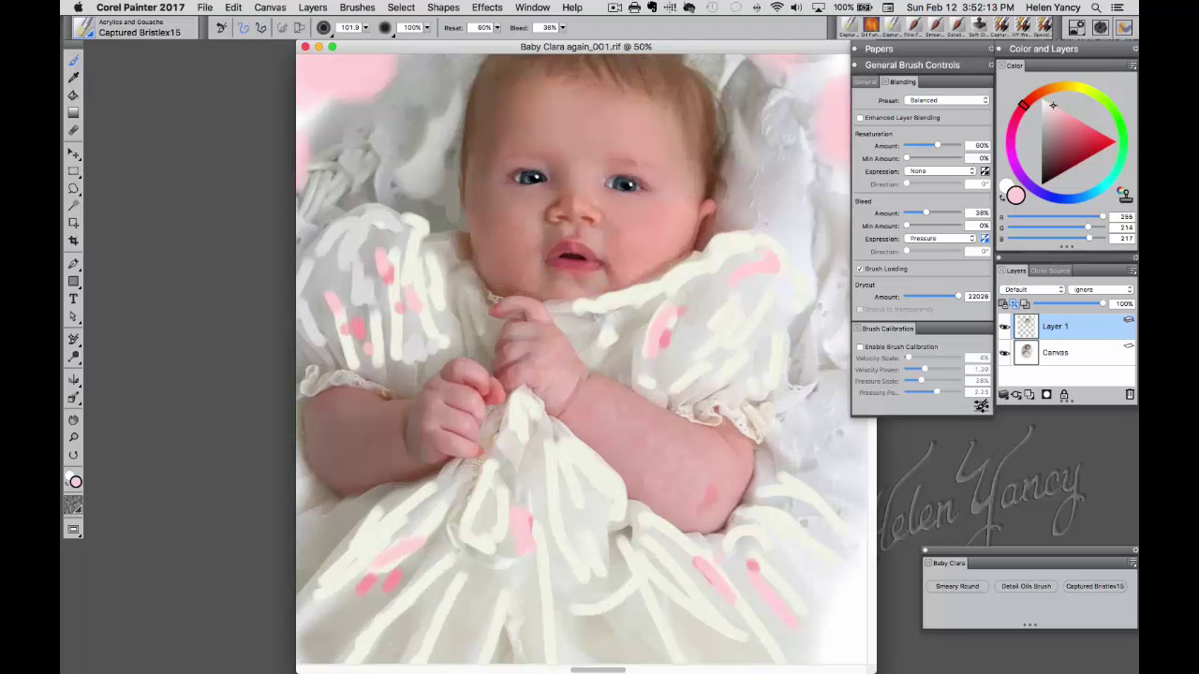
key(super+minus)
key(super+minus)
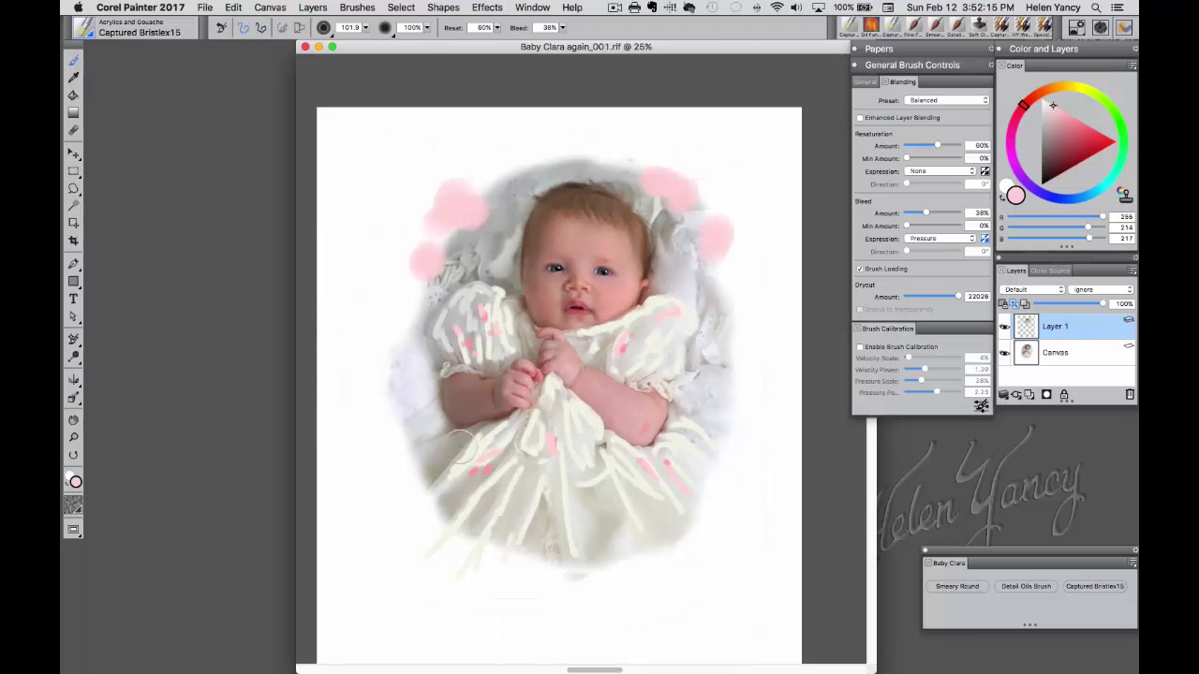
key(super+0)
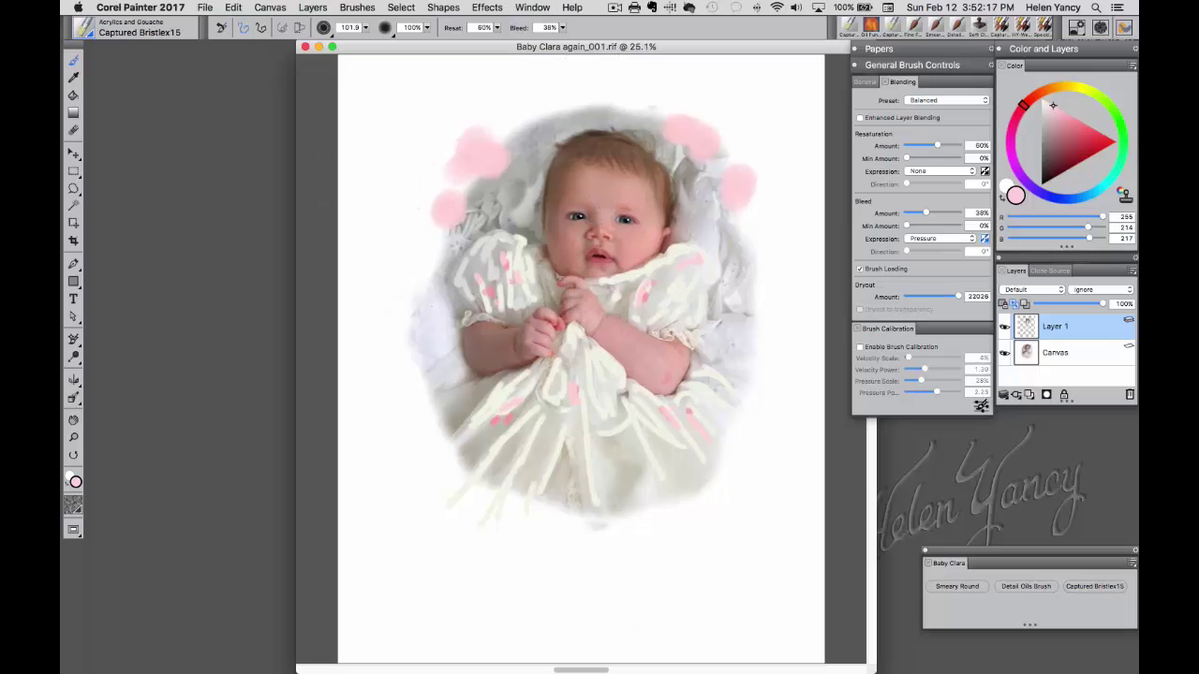
mouse_move(433, 412)
mouse_down()
mouse_move(396, 417)
mouse_move(406, 455)
mouse_move(444, 501)
mouse_up()
mouse_move(727, 484)
mouse_down()
mouse_move(747, 460)
mouse_move(759, 396)
mouse_move(775, 403)
mouse_up()
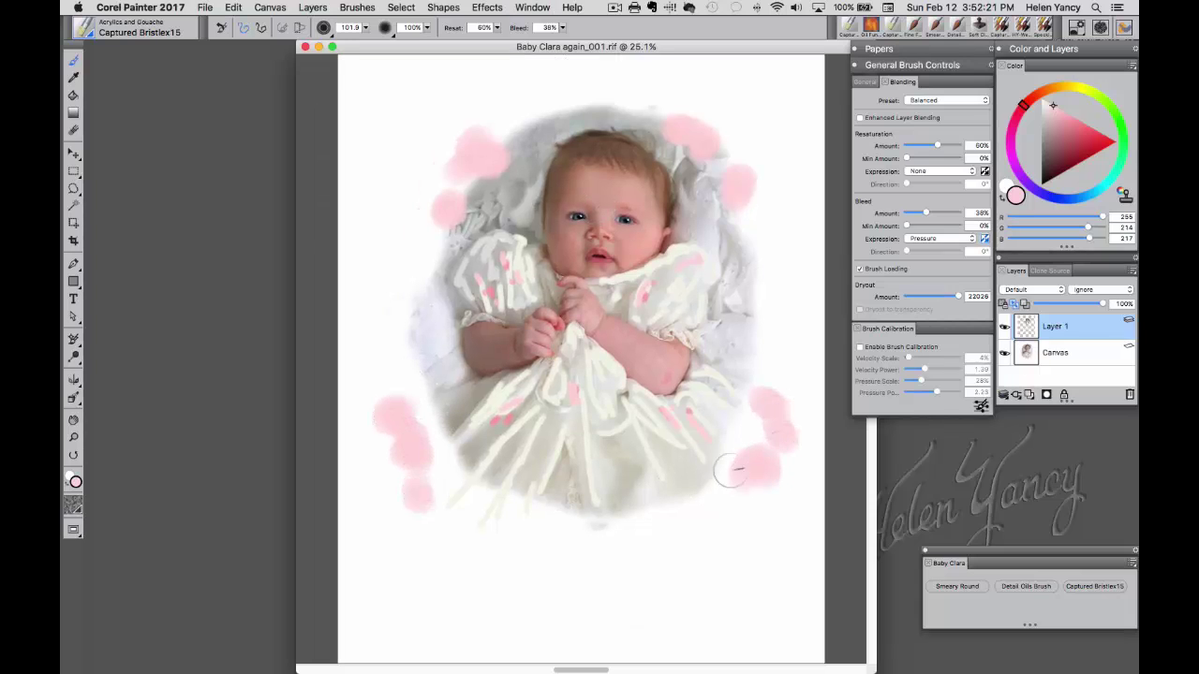
Step: Sample grey-ivory RGB 229, 229, 221 from the skirt, paint broad folds past its hem, and dab patches around the photo's upper edge
alt+click(588, 384)
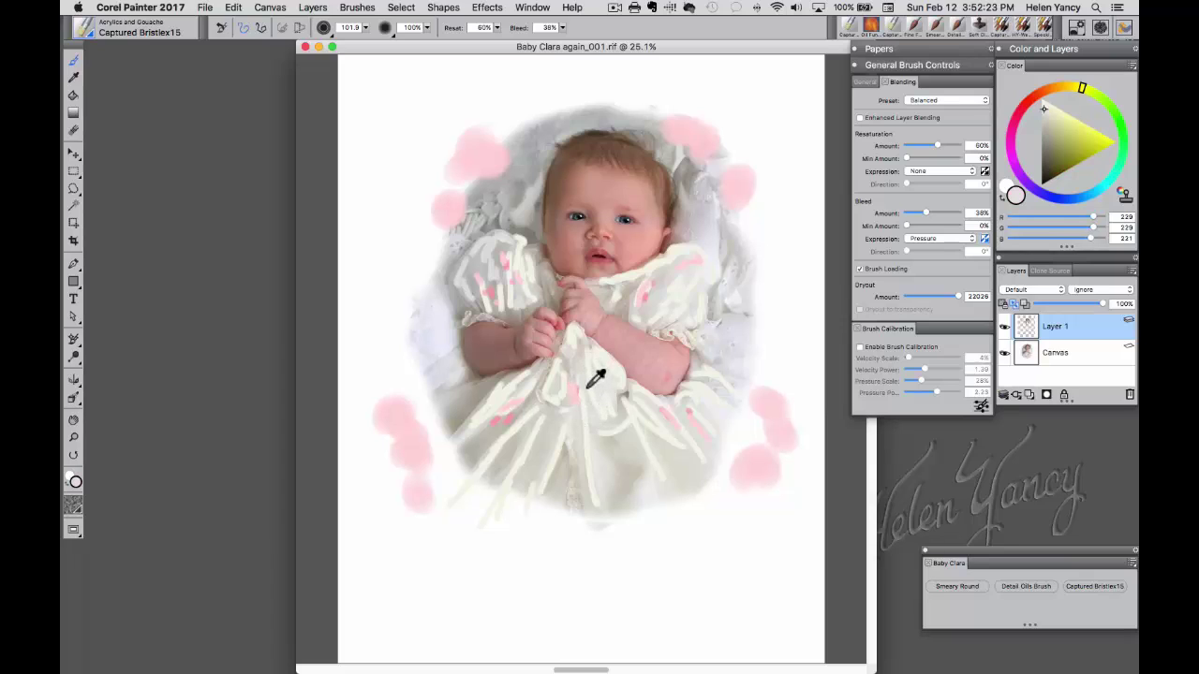
mouse_move(538, 415)
mouse_down()
mouse_move(432, 533)
mouse_move(510, 416)
mouse_move(441, 494)
mouse_move(417, 450)
mouse_up()
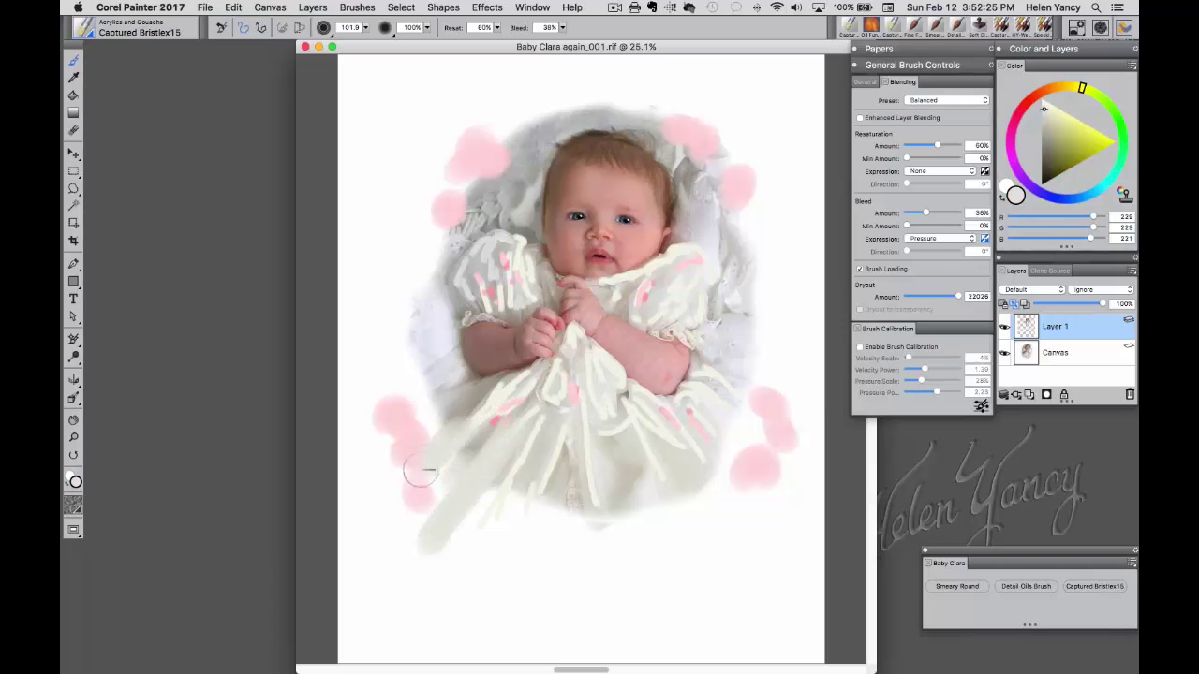
drag(594, 466, 604, 571)
drag(549, 477, 549, 583)
drag(651, 464, 704, 539)
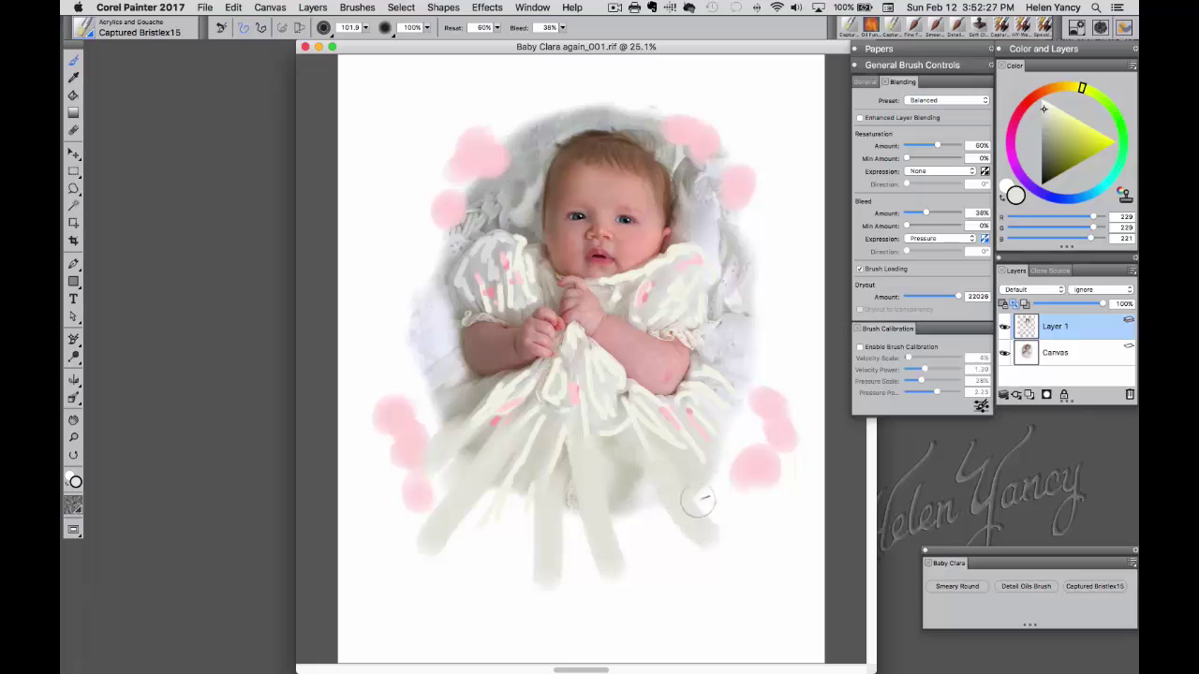
drag(726, 473, 755, 511)
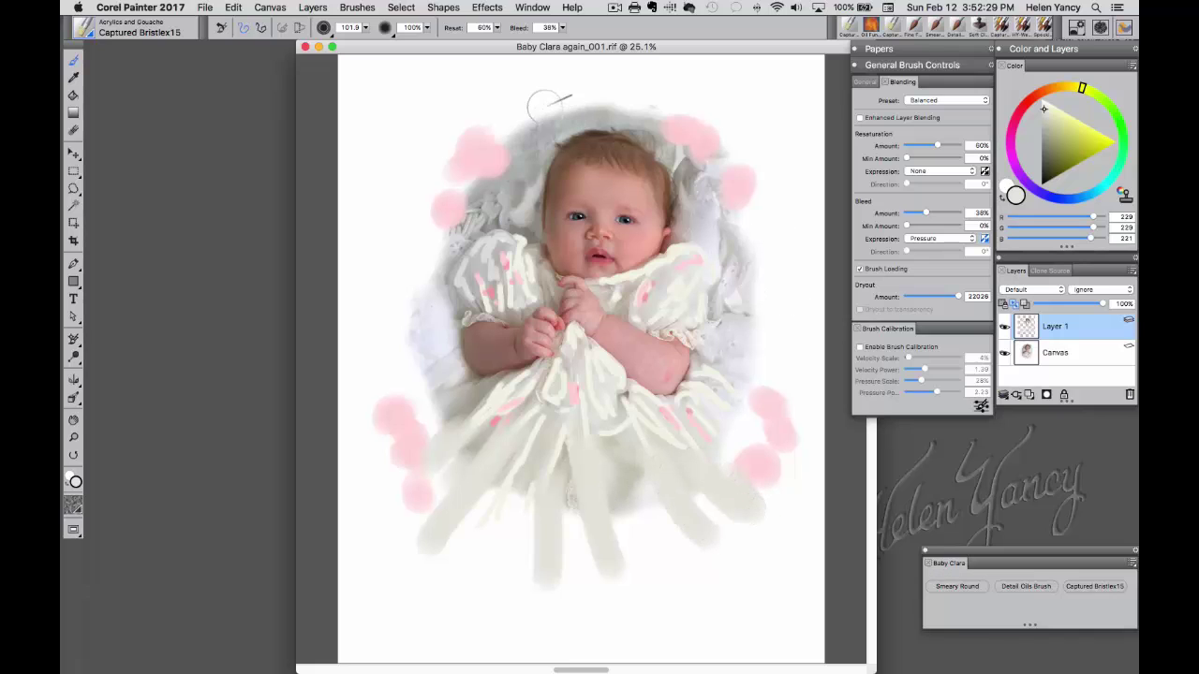
mouse_move(557, 108)
mouse_down()
mouse_move(528, 122)
mouse_move(514, 93)
mouse_move(498, 101)
mouse_move(549, 102)
mouse_move(496, 148)
mouse_move(502, 166)
mouse_move(429, 180)
mouse_move(412, 249)
mouse_up()
mouse_move(626, 99)
mouse_down()
mouse_move(711, 129)
mouse_move(772, 229)
mouse_move(774, 266)
mouse_up()
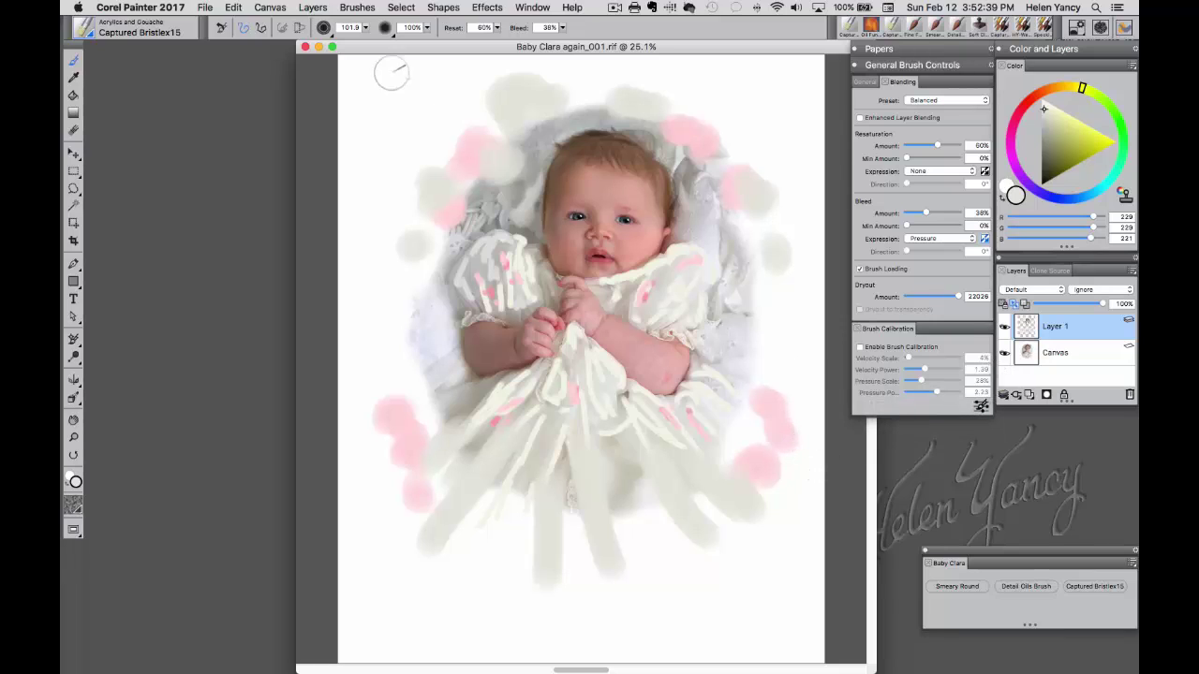
Step: Set the brush's resaturation to 0% and blend the skirt folds past the hem, along with the pink patches beside the skirt
click(366, 28)
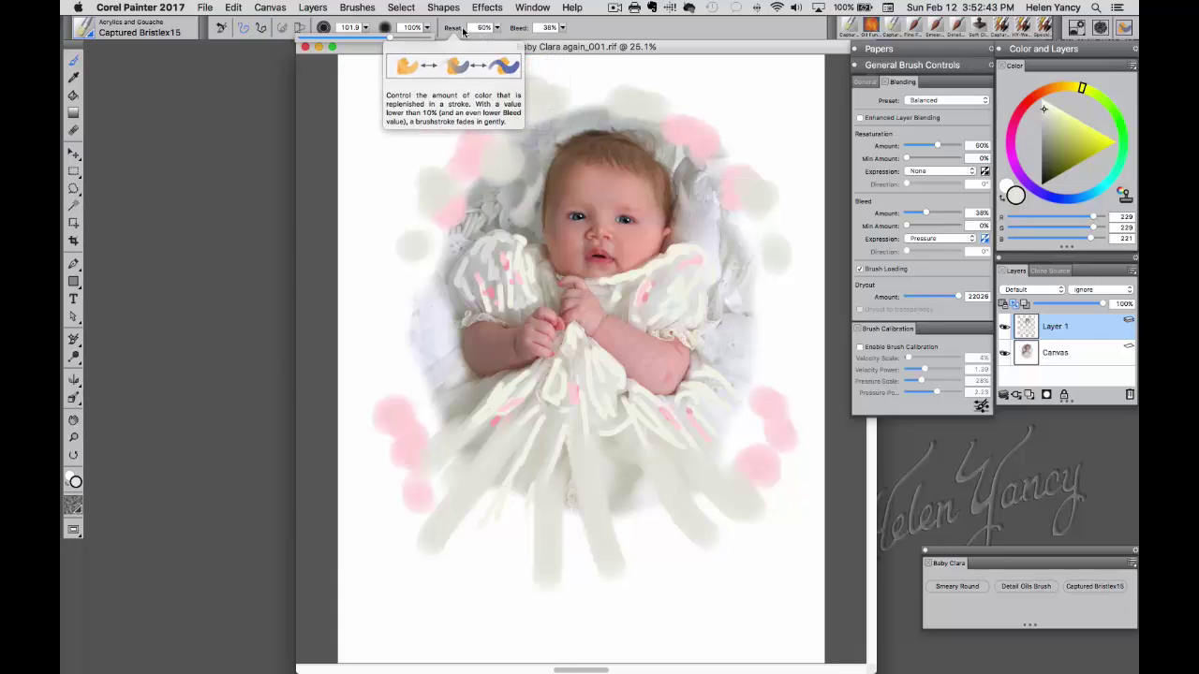
click(496, 28)
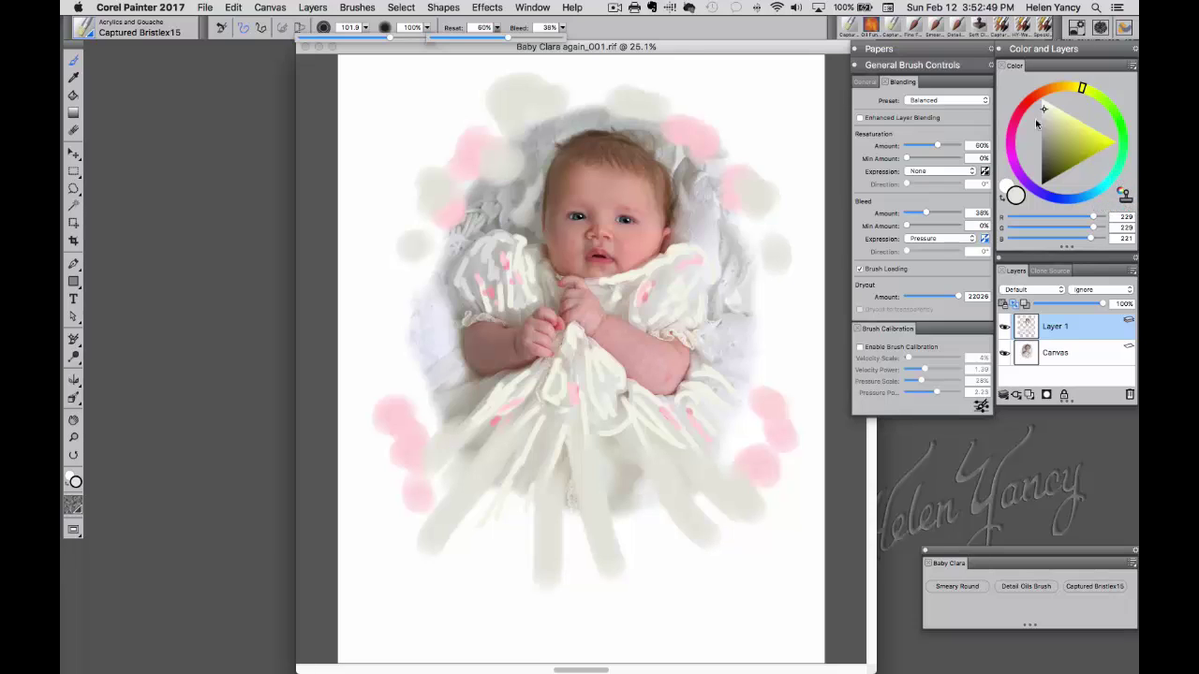
mouse_move(504, 38)
mouse_down()
mouse_move(440, 39)
mouse_move(318, 79)
mouse_up()
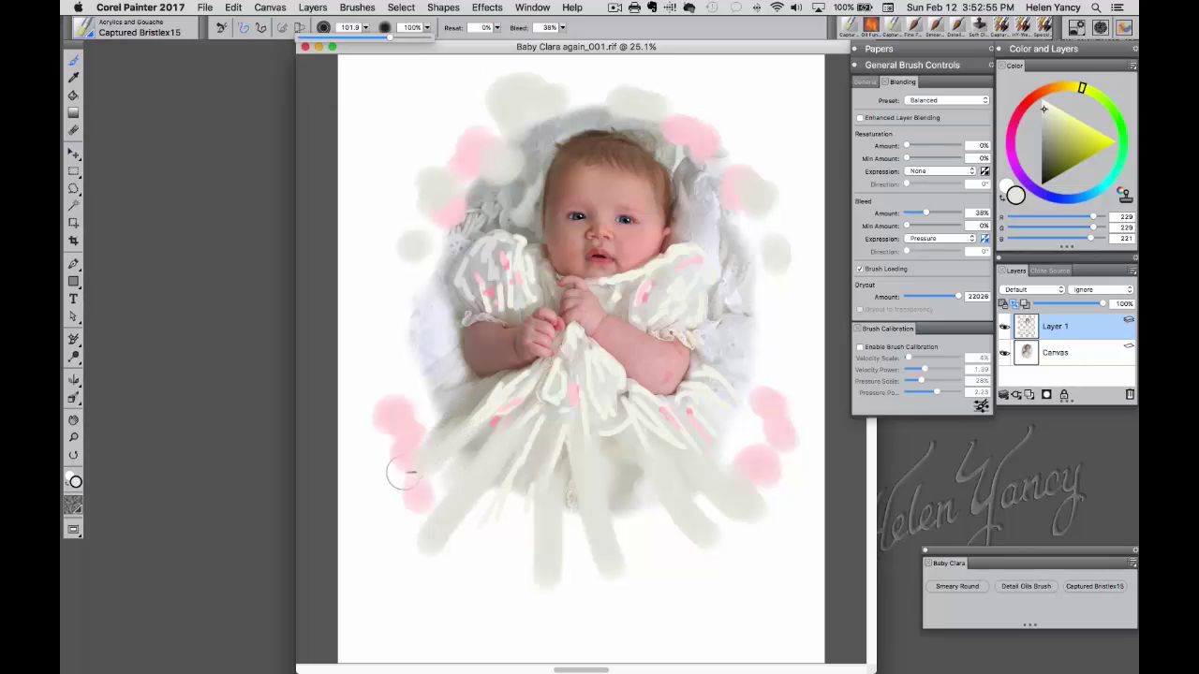
mouse_move(449, 405)
mouse_down()
mouse_move(393, 426)
mouse_move(428, 344)
mouse_move(437, 365)
mouse_move(375, 425)
mouse_move(378, 489)
mouse_move(459, 426)
mouse_move(428, 481)
mouse_move(514, 370)
mouse_move(421, 535)
mouse_move(476, 513)
mouse_move(460, 575)
mouse_move(431, 575)
mouse_move(487, 548)
mouse_move(494, 591)
mouse_move(528, 602)
mouse_move(436, 594)
mouse_move(482, 496)
mouse_move(485, 590)
mouse_move(594, 578)
mouse_move(527, 583)
mouse_move(519, 524)
mouse_move(547, 408)
mouse_move(511, 523)
mouse_move(556, 502)
mouse_move(504, 582)
mouse_move(620, 499)
mouse_move(664, 543)
mouse_move(736, 570)
mouse_move(656, 580)
mouse_move(615, 487)
mouse_move(684, 599)
mouse_up()
drag(638, 532, 665, 580)
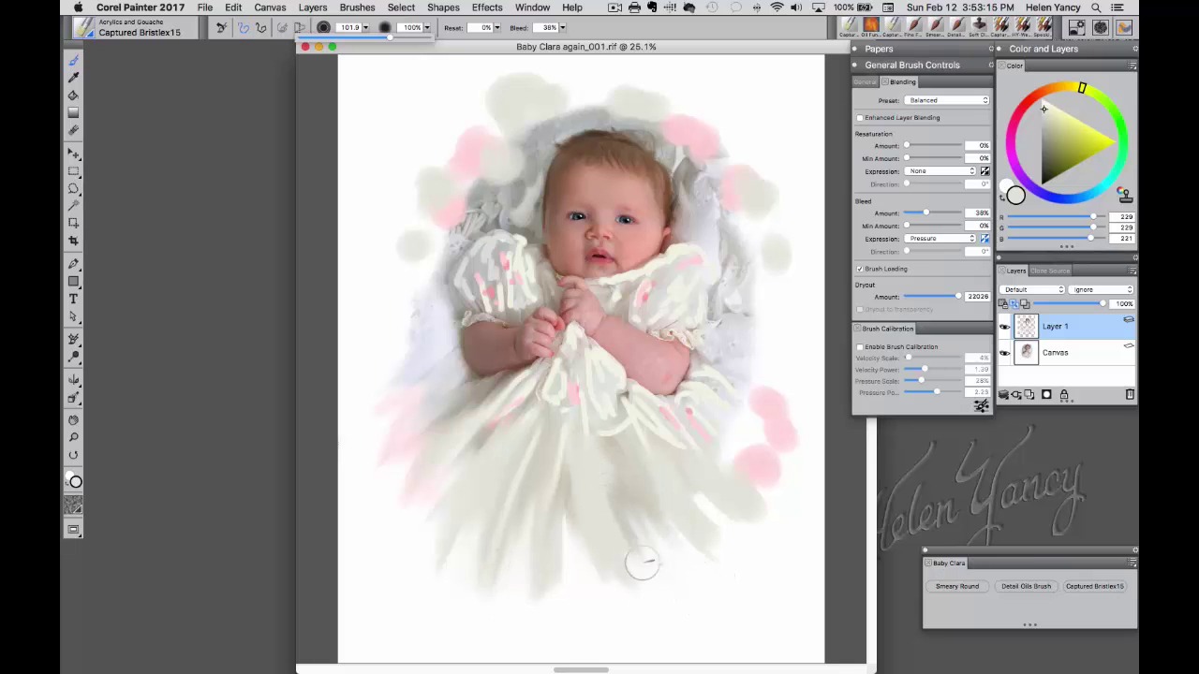
drag(667, 510, 745, 560)
drag(711, 487, 782, 528)
mouse_move(749, 478)
mouse_down()
mouse_move(770, 461)
mouse_move(779, 410)
mouse_move(755, 418)
mouse_move(771, 406)
mouse_move(717, 437)
mouse_move(788, 545)
mouse_move(743, 564)
mouse_move(626, 575)
mouse_move(688, 613)
mouse_move(731, 615)
mouse_move(742, 577)
mouse_move(623, 537)
mouse_move(586, 608)
mouse_move(557, 557)
mouse_move(458, 589)
mouse_move(537, 428)
mouse_move(498, 565)
mouse_move(565, 437)
mouse_move(506, 515)
mouse_move(527, 420)
mouse_move(374, 456)
mouse_up()
Step: Blend the grey-ivory and pink patches on both sides of the head into the photo's backdrop
mouse_move(501, 148)
mouse_down()
mouse_move(506, 103)
mouse_move(468, 89)
mouse_move(448, 150)
mouse_move(462, 134)
mouse_move(414, 179)
mouse_move(418, 193)
mouse_move(443, 116)
mouse_move(444, 193)
mouse_move(501, 192)
mouse_up()
mouse_move(507, 192)
mouse_down()
mouse_move(535, 197)
mouse_move(540, 142)
mouse_move(506, 161)
mouse_move(534, 191)
mouse_move(526, 211)
mouse_move(487, 217)
mouse_move(539, 192)
mouse_move(534, 217)
mouse_move(479, 211)
mouse_move(464, 224)
mouse_move(480, 201)
mouse_move(447, 188)
mouse_move(496, 174)
mouse_move(468, 183)
mouse_move(417, 299)
mouse_move(451, 234)
mouse_move(436, 257)
mouse_move(447, 251)
mouse_move(421, 241)
mouse_move(446, 224)
mouse_up()
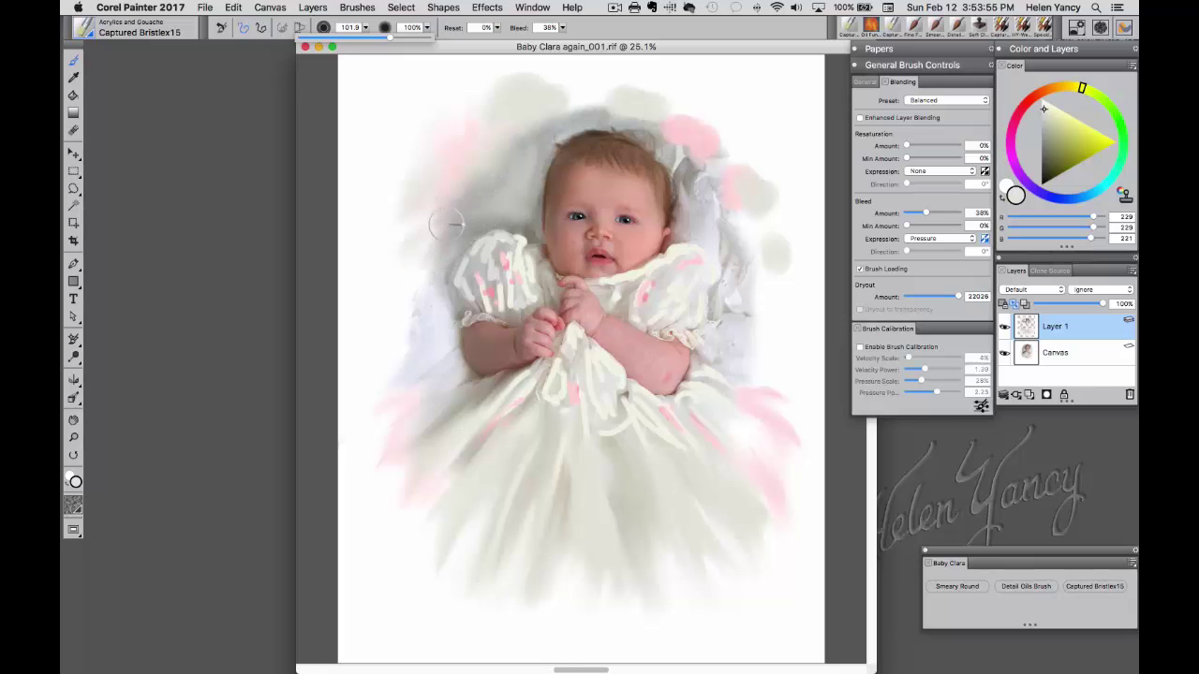
mouse_move(697, 169)
mouse_down()
mouse_move(756, 166)
mouse_move(741, 133)
mouse_move(759, 193)
mouse_up()
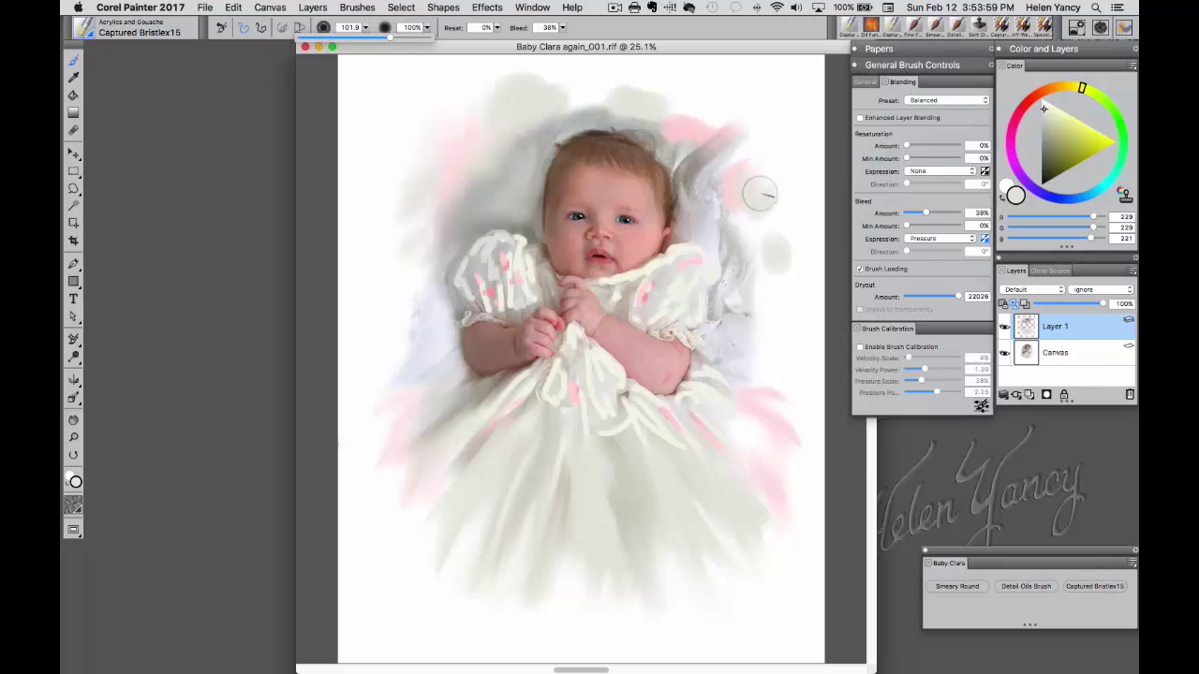
mouse_move(721, 128)
mouse_down()
mouse_move(688, 122)
mouse_move(689, 107)
mouse_move(670, 116)
mouse_move(632, 94)
mouse_move(597, 99)
mouse_move(601, 90)
mouse_move(552, 106)
mouse_up()
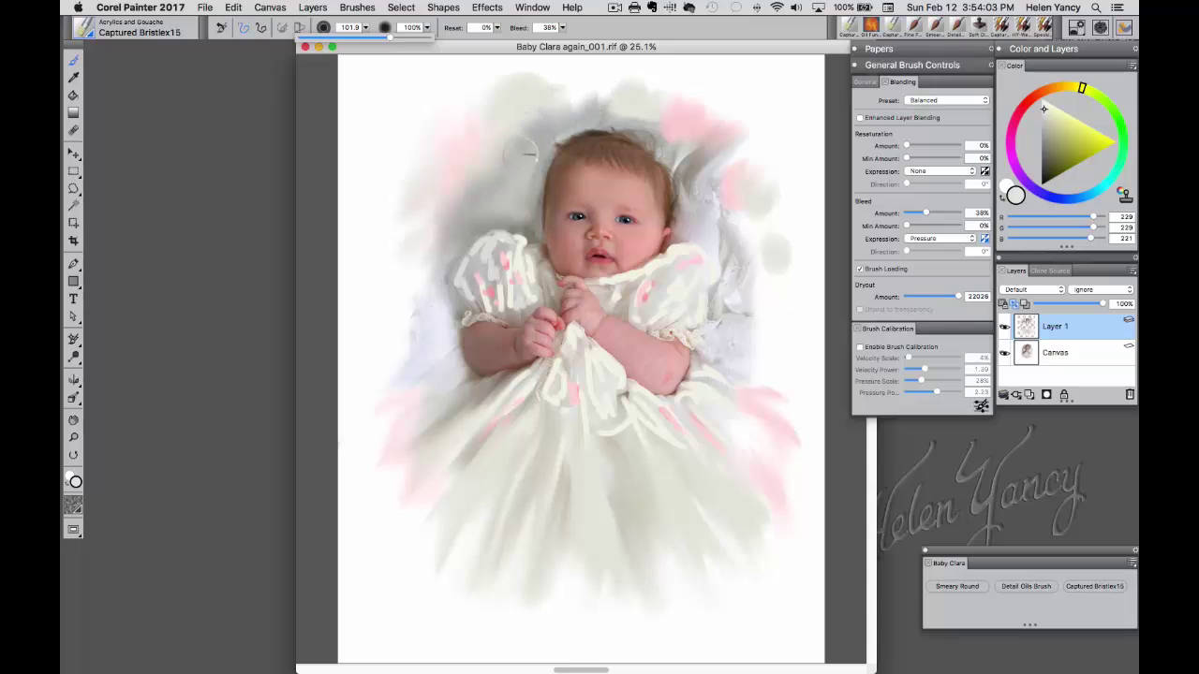
drag(468, 201, 409, 293)
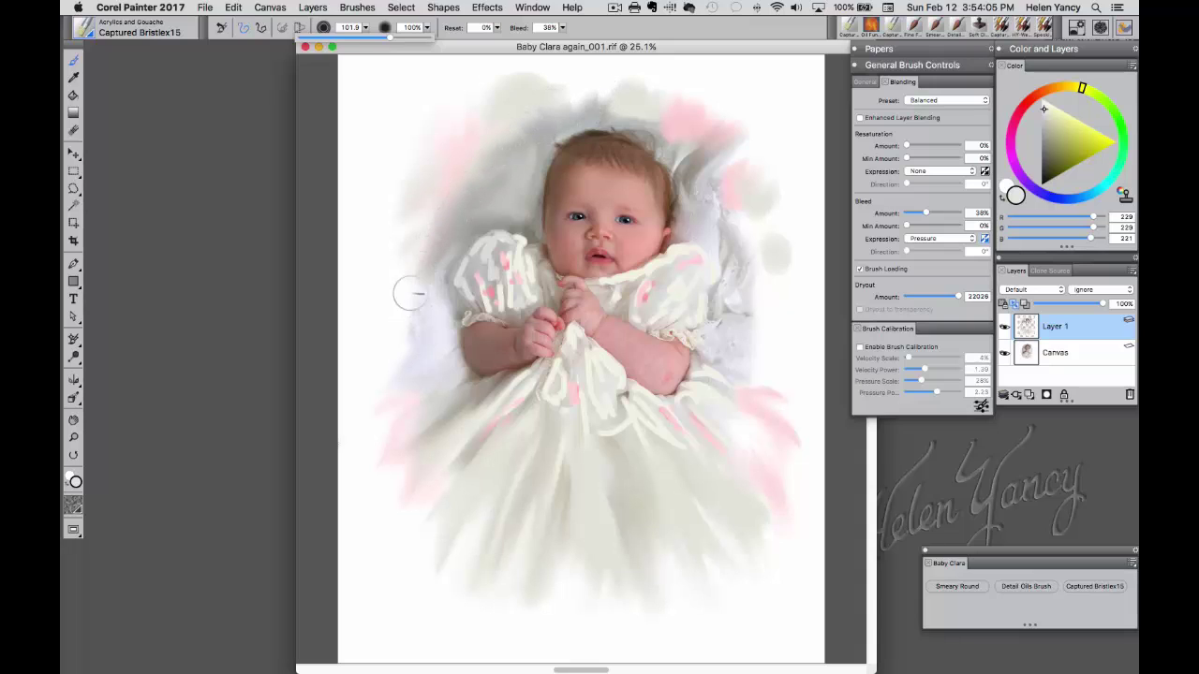
mouse_move(745, 298)
mouse_down()
mouse_move(783, 292)
mouse_move(758, 286)
mouse_move(776, 255)
mouse_move(765, 218)
mouse_move(721, 213)
mouse_move(768, 215)
mouse_move(733, 230)
mouse_move(762, 222)
mouse_up()
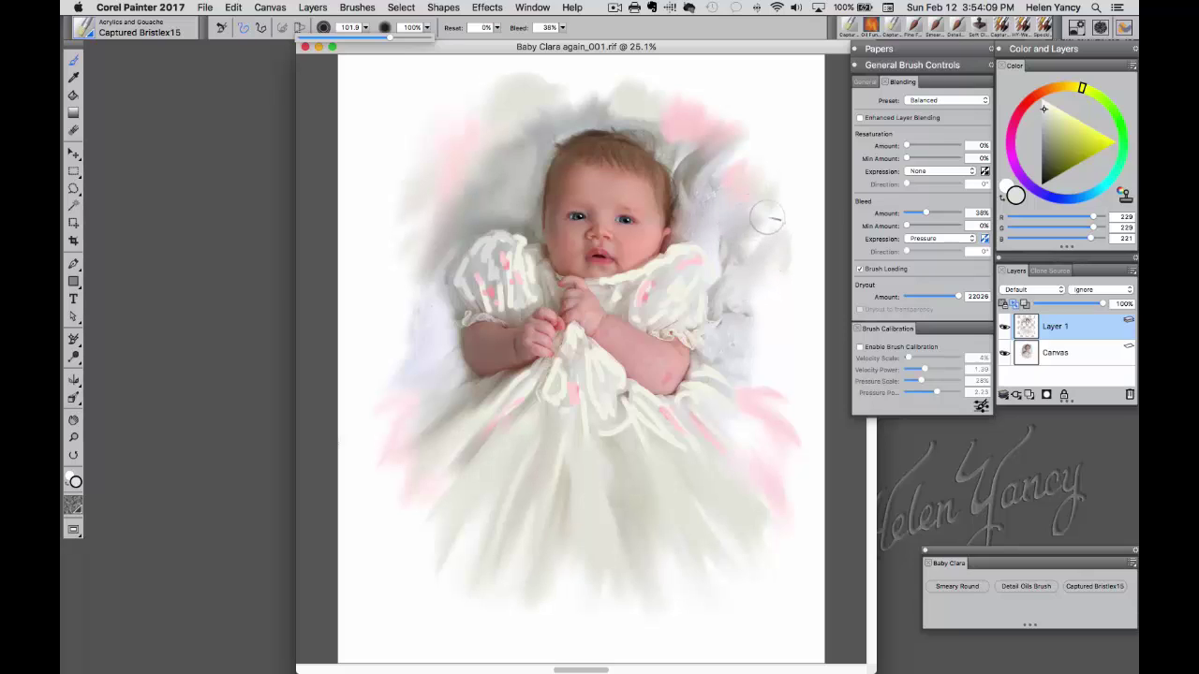
Step: Blend the highlights at the skirt's upper centre and feather the backdrop above the head and beside both arms into the white
drag(737, 135, 700, 120)
mouse_move(624, 95)
mouse_down()
mouse_move(574, 104)
mouse_move(562, 77)
mouse_move(511, 106)
mouse_move(480, 103)
mouse_up()
mouse_move(509, 153)
mouse_down()
mouse_move(549, 106)
mouse_move(609, 97)
mouse_up()
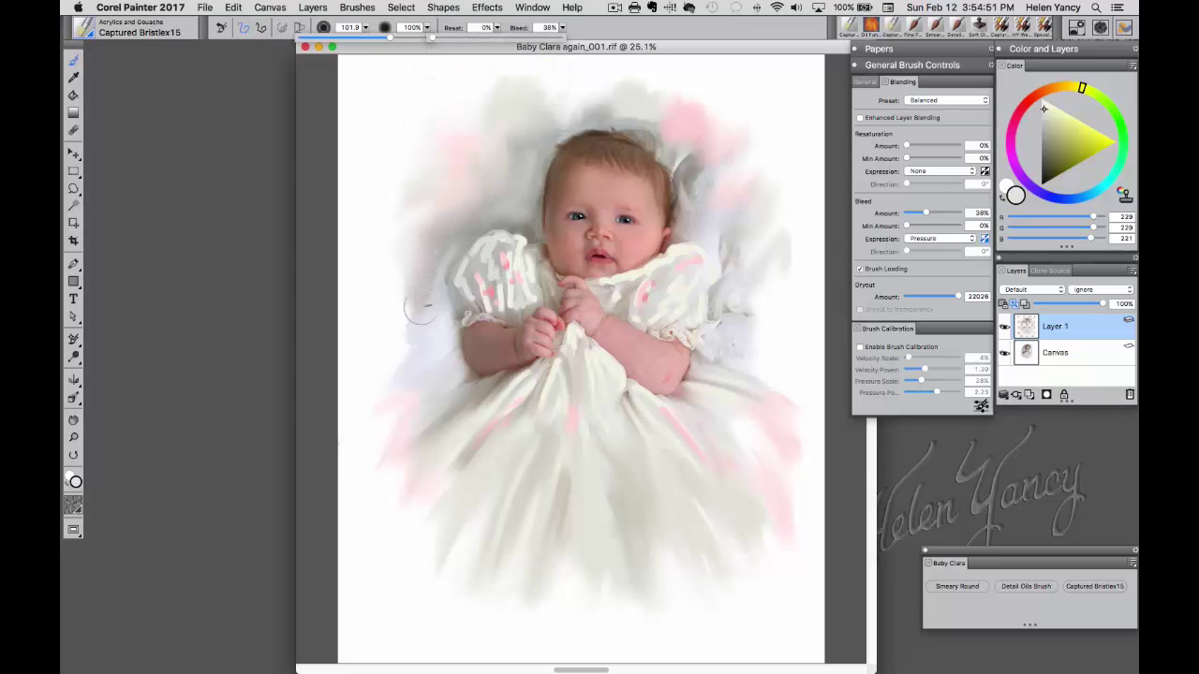
mouse_move(415, 367)
mouse_down()
mouse_move(412, 281)
mouse_move(447, 197)
mouse_up()
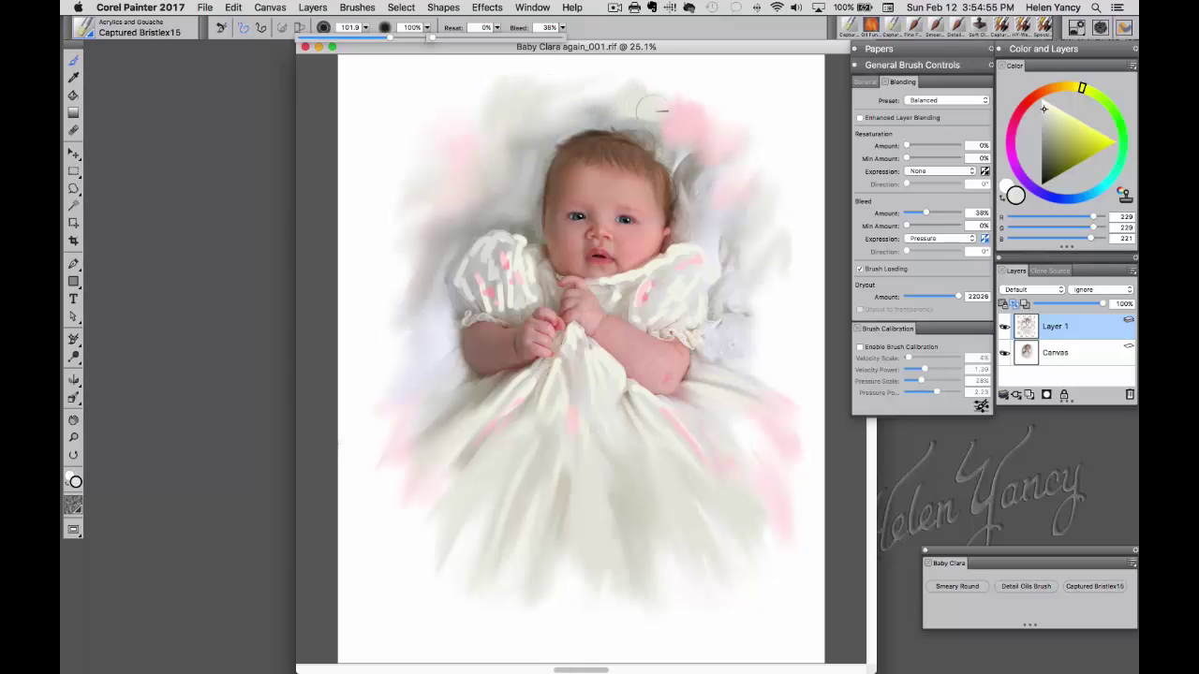
mouse_move(652, 109)
mouse_down()
mouse_move(617, 91)
mouse_move(591, 110)
mouse_move(624, 103)
mouse_move(638, 124)
mouse_move(611, 108)
mouse_move(583, 115)
mouse_up()
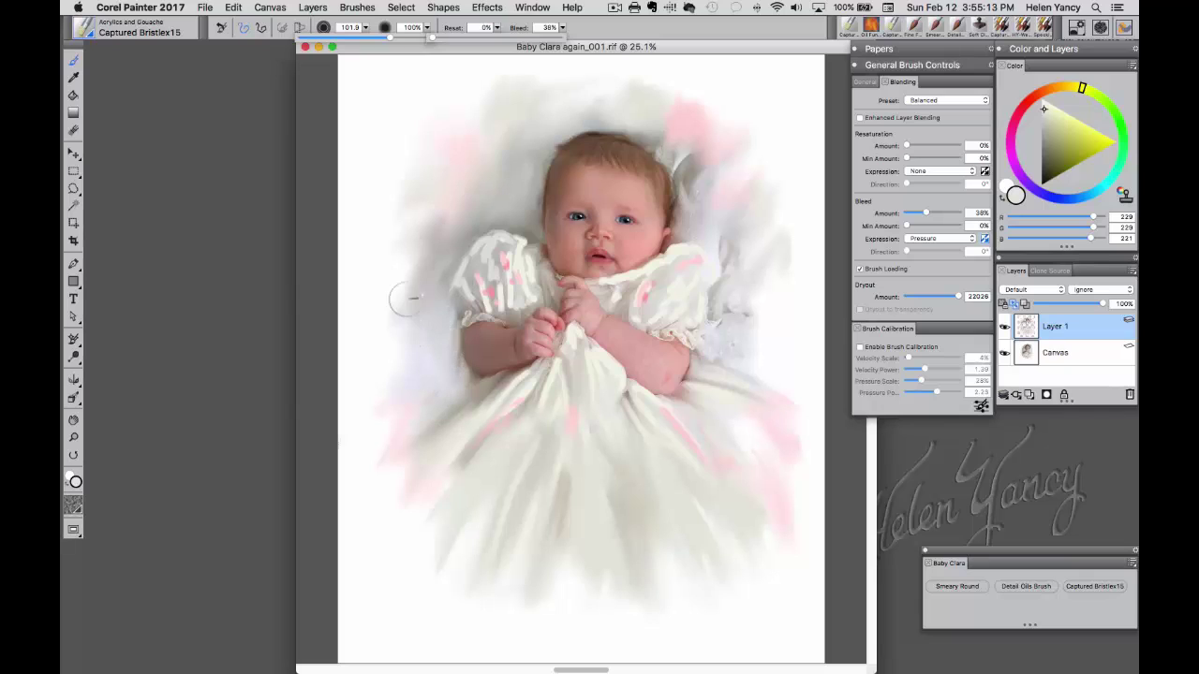
mouse_move(405, 300)
mouse_down()
mouse_move(402, 287)
mouse_move(426, 292)
mouse_up()
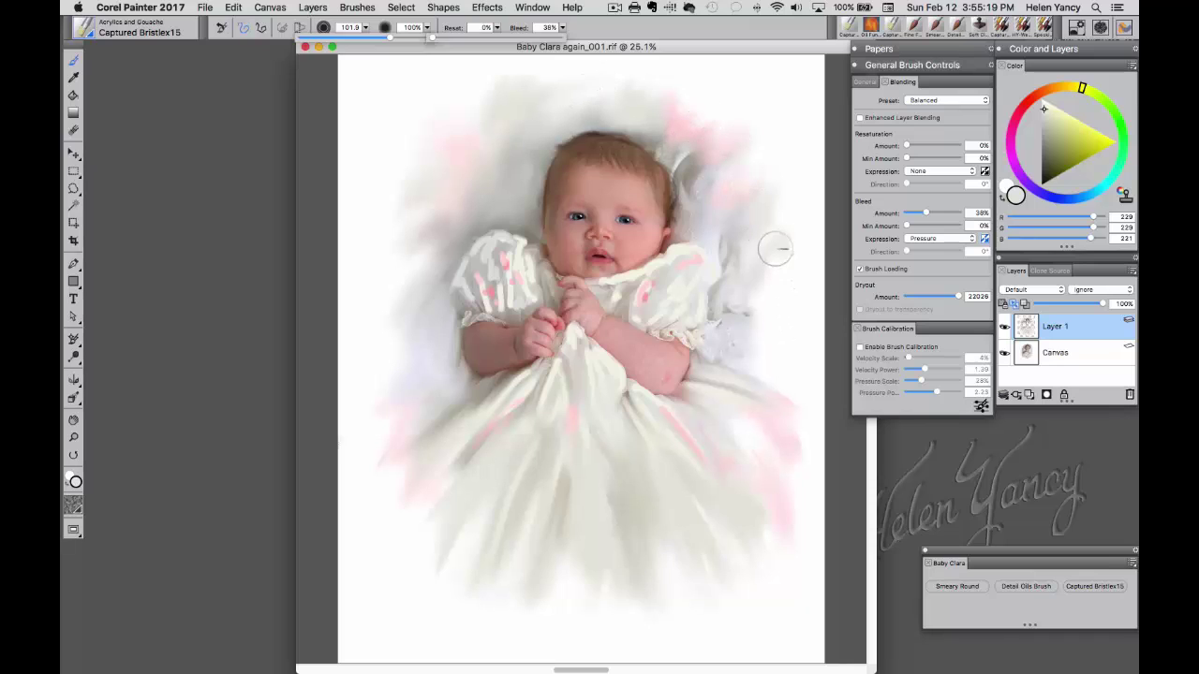
mouse_move(768, 356)
mouse_down()
mouse_move(752, 385)
mouse_move(729, 326)
mouse_move(772, 312)
mouse_move(740, 331)
mouse_move(756, 246)
mouse_up()
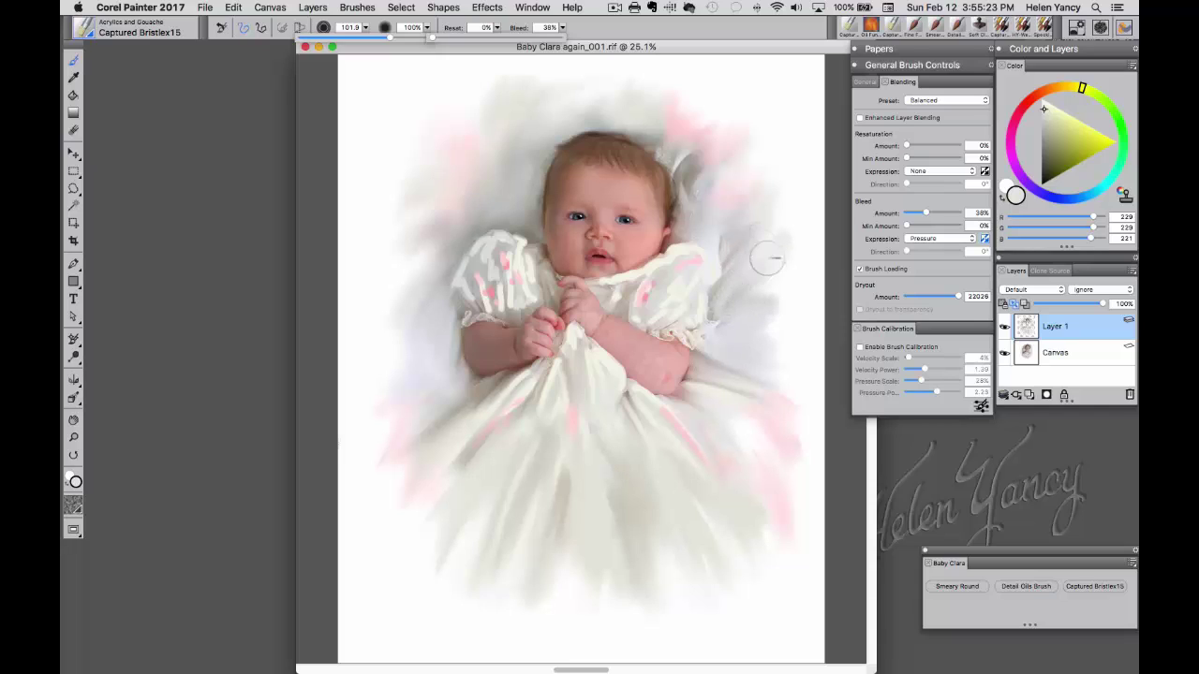
mouse_move(698, 189)
mouse_down()
mouse_move(691, 178)
mouse_move(713, 200)
mouse_up()
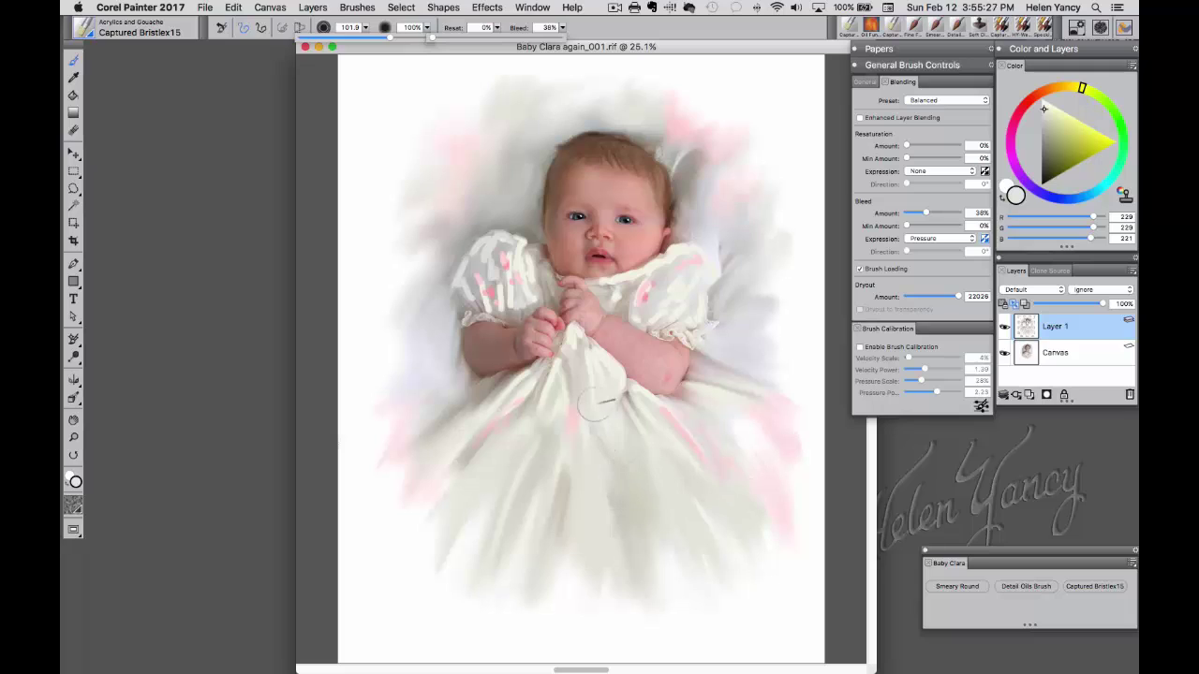
Step: Reduce the brush size to 28.0 and blend the left sleeve's highlights and pink accents into soft folds down to the lace cuff
drag(516, 268, 507, 259)
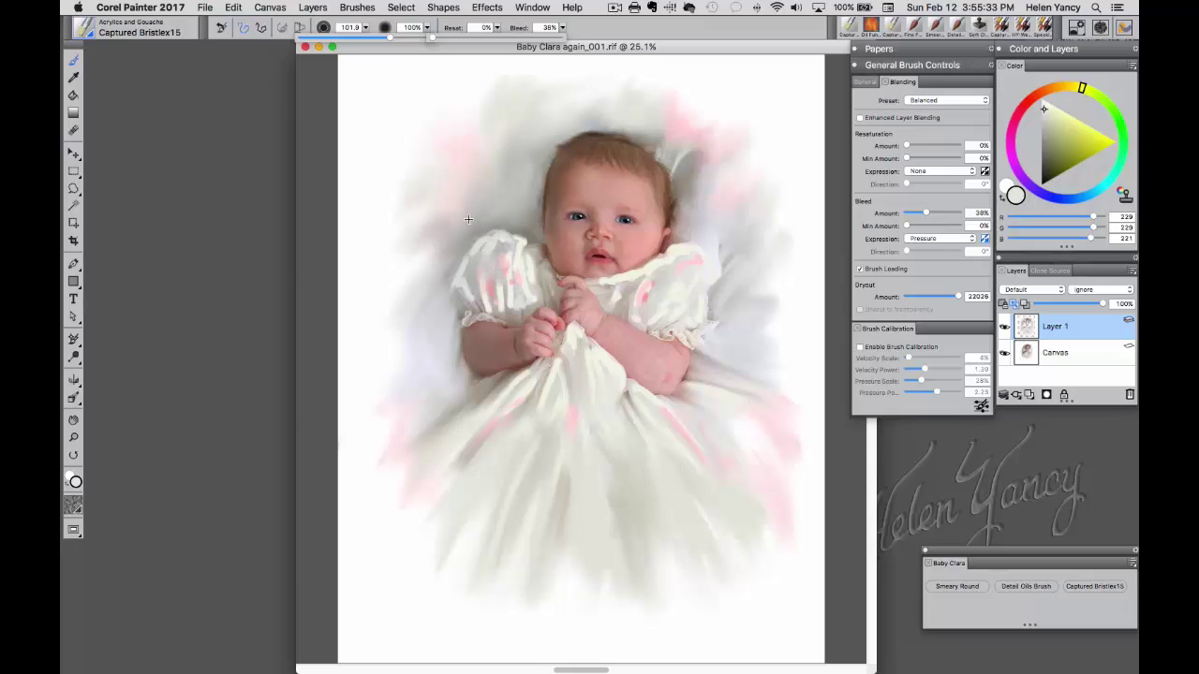
mouse_move(454, 223)
mouse_down()
mouse_move(539, 330)
mouse_move(459, 225)
mouse_up()
drag(369, 37, 333, 38)
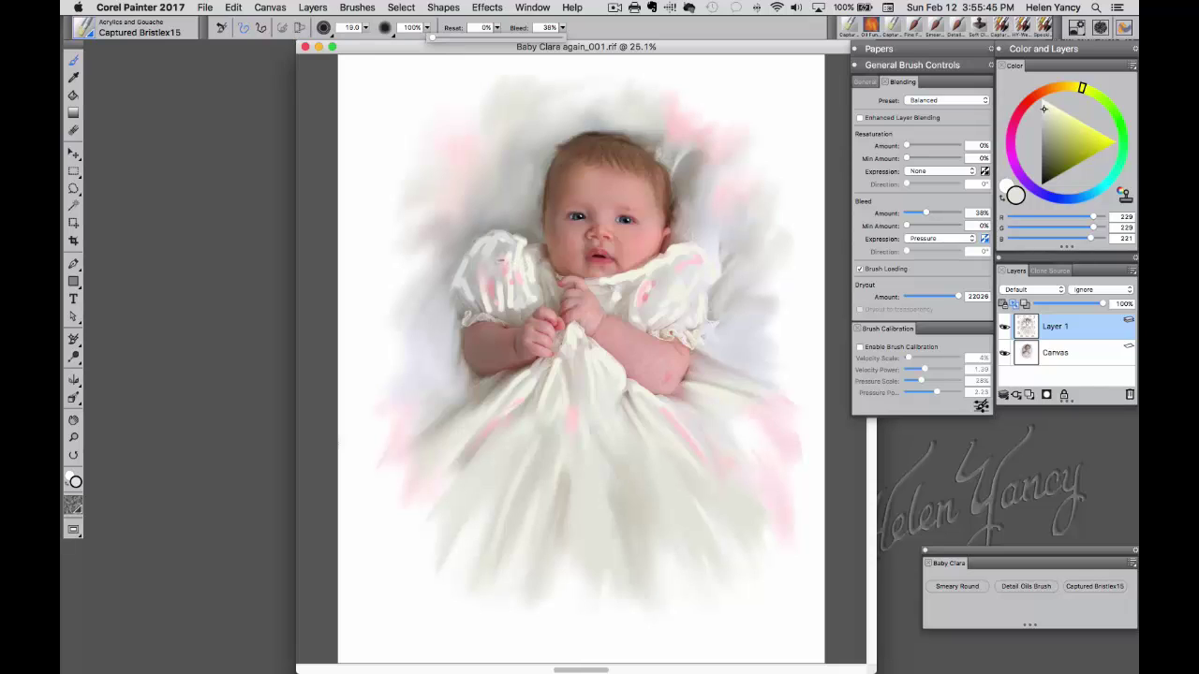
mouse_move(543, 359)
mouse_down()
mouse_move(607, 274)
mouse_move(618, 379)
mouse_move(630, 345)
mouse_move(634, 401)
mouse_move(656, 264)
mouse_move(677, 314)
mouse_move(670, 476)
mouse_move(629, 376)
mouse_move(642, 446)
mouse_move(604, 328)
mouse_move(648, 394)
mouse_move(605, 319)
mouse_move(614, 361)
mouse_up()
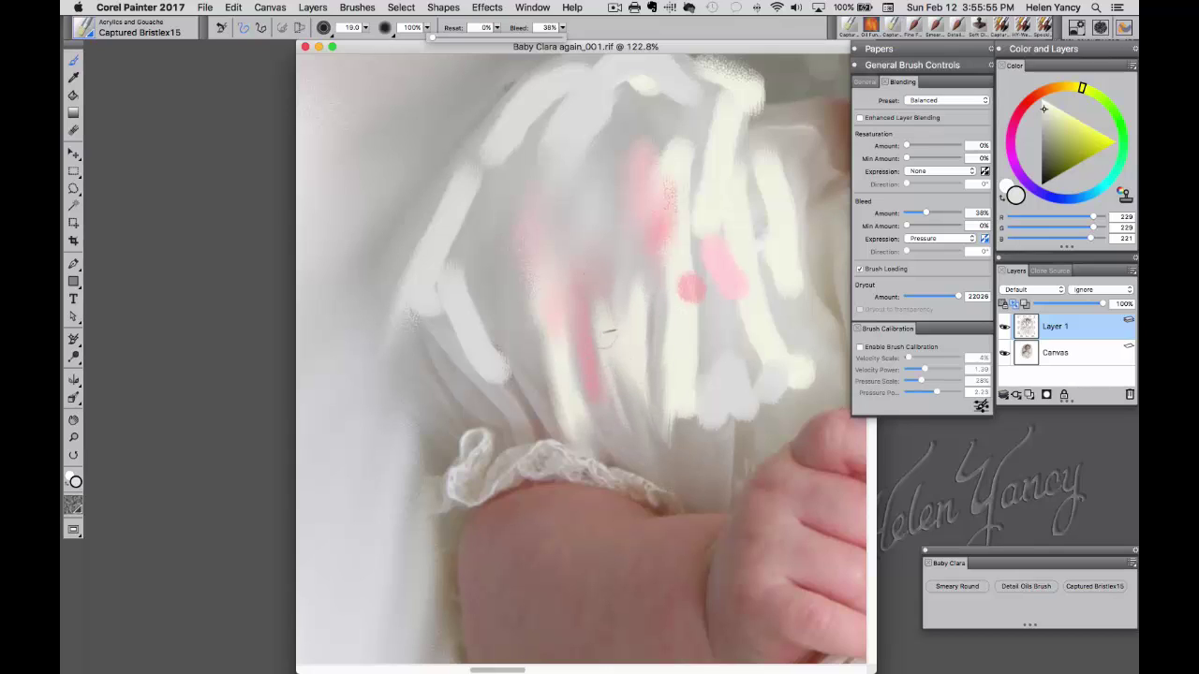
drag(365, 28, 367, 38)
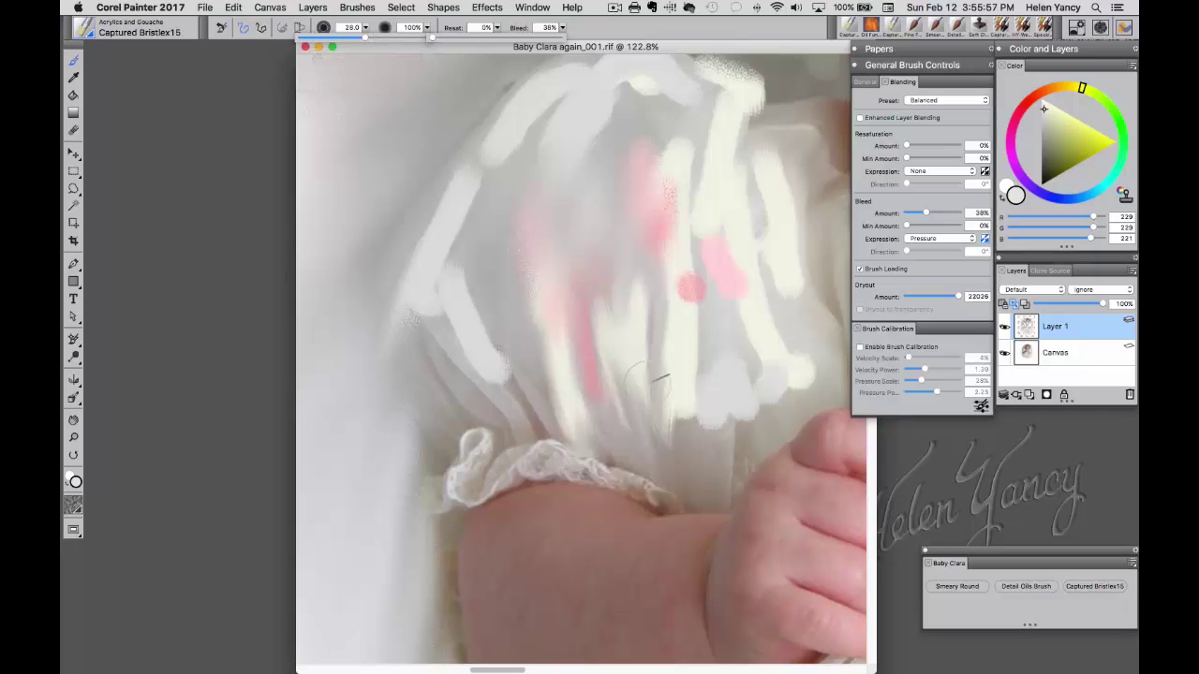
mouse_move(645, 379)
mouse_down()
mouse_move(617, 307)
mouse_move(632, 352)
mouse_move(674, 150)
mouse_move(649, 249)
mouse_move(675, 191)
mouse_move(641, 380)
mouse_move(662, 143)
mouse_move(662, 192)
mouse_move(690, 148)
mouse_move(697, 92)
mouse_move(633, 132)
mouse_move(600, 178)
mouse_move(585, 148)
mouse_move(483, 175)
mouse_move(602, 86)
mouse_move(512, 210)
mouse_up()
mouse_move(525, 334)
mouse_down()
mouse_move(546, 409)
mouse_move(532, 403)
mouse_move(515, 281)
mouse_move(532, 406)
mouse_move(444, 262)
mouse_move(506, 370)
mouse_move(494, 185)
mouse_move(435, 299)
mouse_move(488, 150)
mouse_move(417, 341)
mouse_move(489, 431)
mouse_move(406, 276)
mouse_move(468, 217)
mouse_move(489, 361)
mouse_move(536, 411)
mouse_move(552, 275)
mouse_move(554, 343)
mouse_move(646, 442)
mouse_move(561, 283)
mouse_move(575, 332)
mouse_move(652, 345)
mouse_move(674, 426)
mouse_move(679, 302)
mouse_move(698, 426)
mouse_move(732, 323)
mouse_move(742, 459)
mouse_move(728, 405)
mouse_move(713, 432)
mouse_move(661, 398)
mouse_move(684, 422)
mouse_move(675, 398)
mouse_move(682, 433)
mouse_move(713, 328)
mouse_move(740, 401)
mouse_move(726, 416)
mouse_move(717, 391)
mouse_move(665, 358)
mouse_move(676, 440)
mouse_move(618, 352)
mouse_move(654, 452)
mouse_move(578, 370)
mouse_move(585, 424)
mouse_move(511, 352)
mouse_move(618, 405)
mouse_move(628, 424)
mouse_move(585, 358)
mouse_move(669, 430)
mouse_move(637, 360)
mouse_move(668, 342)
mouse_move(681, 380)
mouse_move(690, 298)
mouse_move(698, 416)
mouse_move(666, 323)
mouse_move(663, 387)
mouse_move(692, 455)
mouse_move(704, 355)
mouse_move(715, 398)
mouse_move(706, 317)
mouse_move(679, 393)
mouse_move(677, 445)
mouse_up()
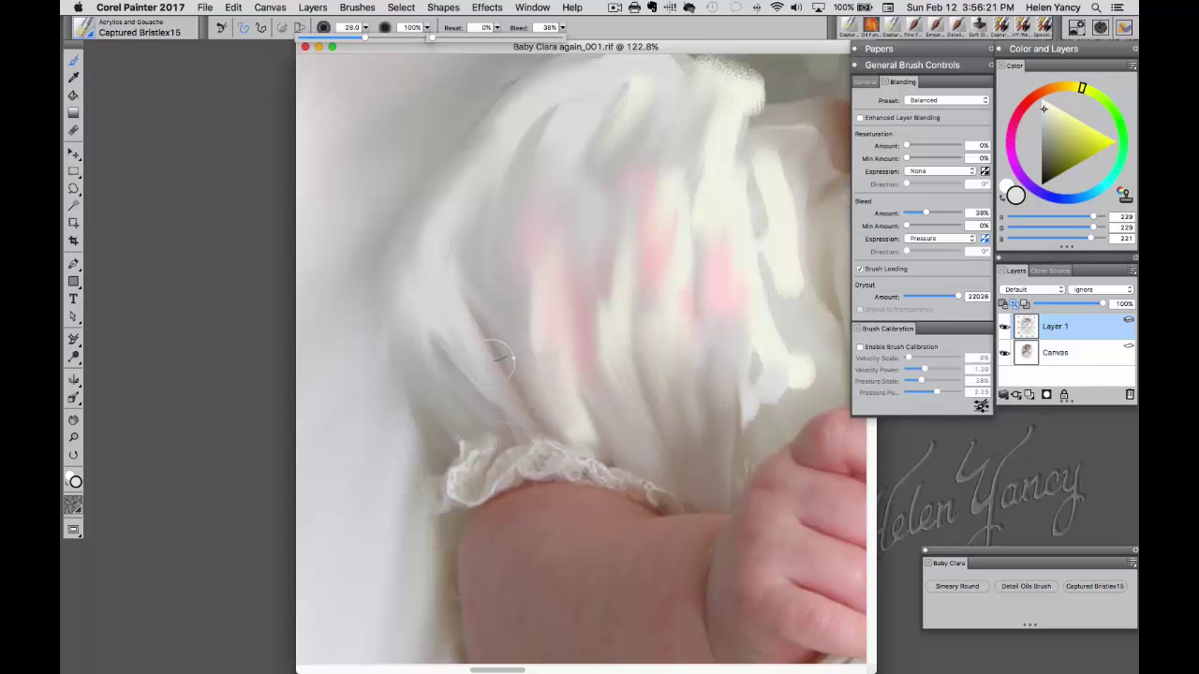
drag(500, 354, 457, 360)
mouse_move(702, 108)
mouse_down()
mouse_move(749, 120)
mouse_move(722, 76)
mouse_move(658, 80)
mouse_move(745, 101)
mouse_move(776, 152)
mouse_move(719, 153)
mouse_move(761, 281)
mouse_move(766, 197)
mouse_move(805, 154)
mouse_move(787, 263)
mouse_move(824, 395)
mouse_move(756, 296)
mouse_move(762, 284)
mouse_move(785, 344)
mouse_move(819, 373)
mouse_move(810, 317)
mouse_move(770, 384)
mouse_move(780, 410)
mouse_move(752, 361)
mouse_move(749, 424)
mouse_move(747, 386)
mouse_move(731, 408)
mouse_move(746, 281)
mouse_move(738, 433)
mouse_move(735, 296)
mouse_move(761, 319)
mouse_move(777, 389)
mouse_move(763, 295)
mouse_move(752, 438)
mouse_move(729, 474)
mouse_move(720, 387)
mouse_move(660, 330)
mouse_move(637, 270)
mouse_move(612, 277)
mouse_move(593, 410)
mouse_move(616, 246)
mouse_move(588, 269)
mouse_move(555, 349)
mouse_move(651, 455)
mouse_move(620, 450)
mouse_move(577, 423)
mouse_move(551, 430)
mouse_move(494, 333)
mouse_move(440, 292)
mouse_move(499, 412)
mouse_move(487, 417)
mouse_move(429, 349)
mouse_move(484, 459)
mouse_move(419, 382)
mouse_move(443, 304)
mouse_move(460, 348)
mouse_move(551, 435)
mouse_up()
mouse_move(545, 281)
mouse_down()
mouse_move(548, 328)
mouse_move(590, 424)
mouse_move(616, 448)
mouse_move(582, 391)
mouse_move(607, 452)
mouse_move(543, 286)
mouse_move(551, 435)
mouse_move(510, 334)
mouse_move(572, 203)
mouse_move(539, 317)
mouse_move(592, 129)
mouse_move(647, 94)
mouse_move(613, 206)
mouse_move(719, 162)
mouse_move(679, 306)
mouse_move(720, 405)
mouse_move(709, 444)
mouse_move(693, 409)
mouse_move(631, 507)
mouse_move(665, 532)
mouse_move(602, 506)
mouse_move(508, 516)
mouse_move(493, 544)
mouse_move(519, 495)
mouse_move(485, 588)
mouse_move(477, 561)
mouse_move(587, 505)
mouse_move(693, 543)
mouse_move(664, 545)
mouse_move(600, 587)
mouse_move(693, 537)
mouse_move(746, 482)
mouse_up()
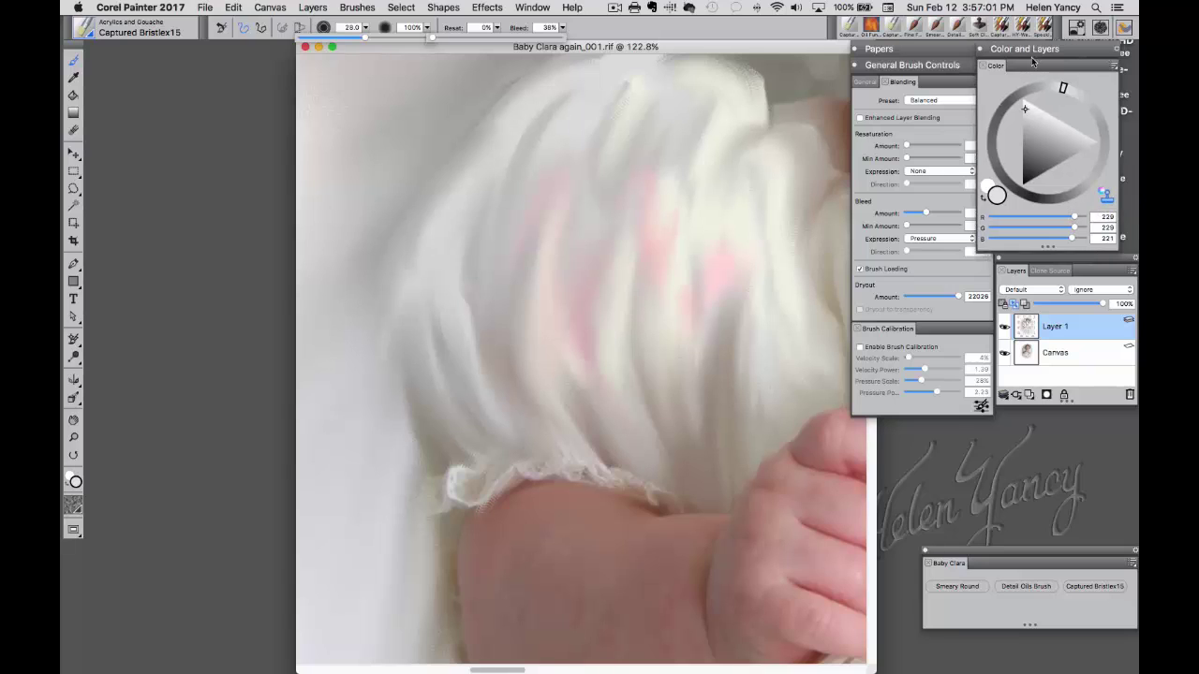
Step: Toggle the Clone Color option twice with the Color panel moved over temporarily, and return the panel to its place
drag(1063, 54, 919, 70)
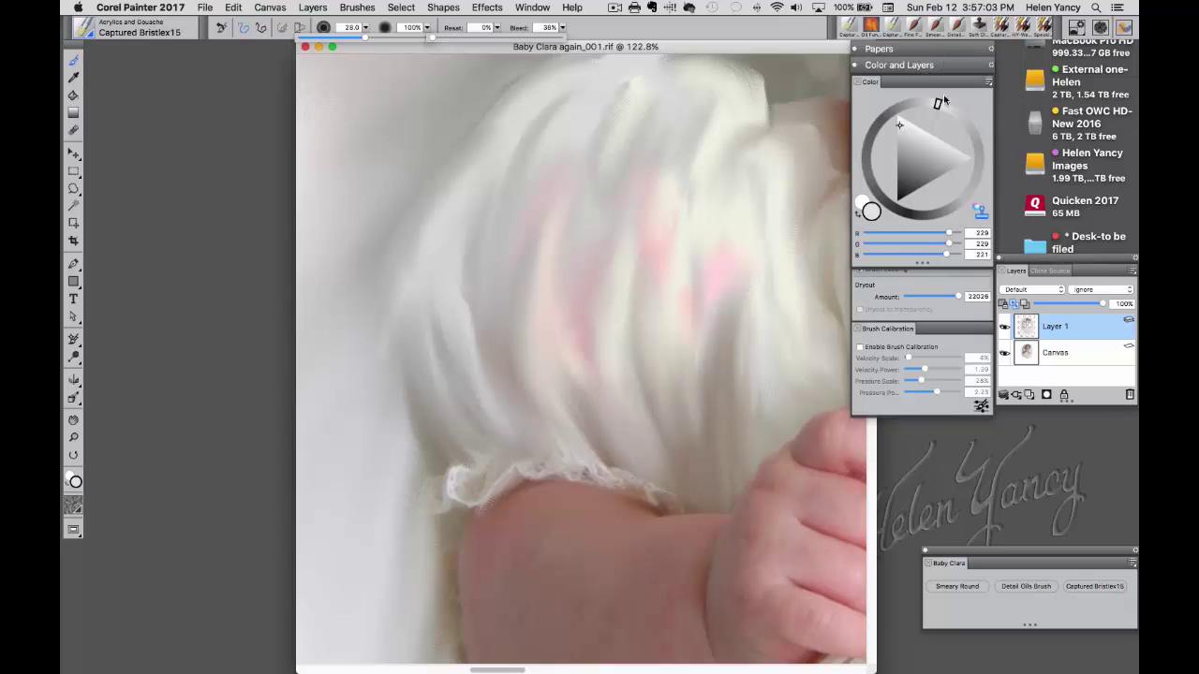
click(980, 213)
click(981, 213)
mouse_move(941, 66)
mouse_down()
mouse_move(1025, 74)
mouse_move(1082, 61)
mouse_up()
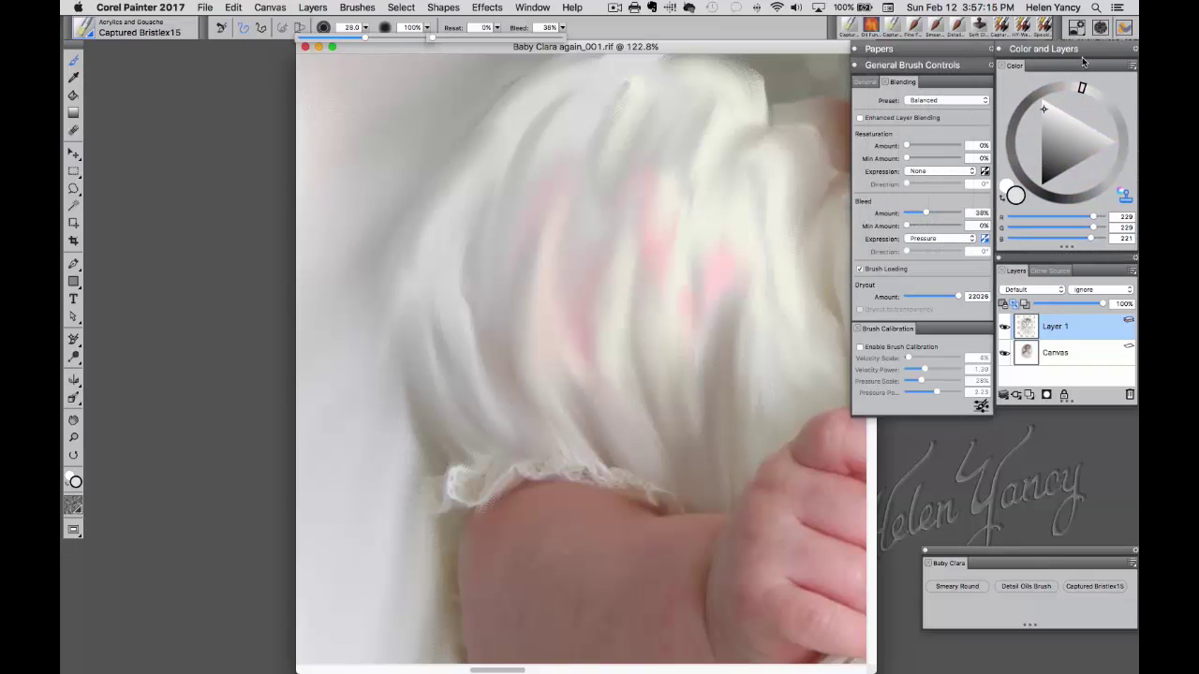
Step: Switch to the Detail Oils Brush with Clone Color enabled and dab over the lace along the left sleeve's cuff
click(80, 31)
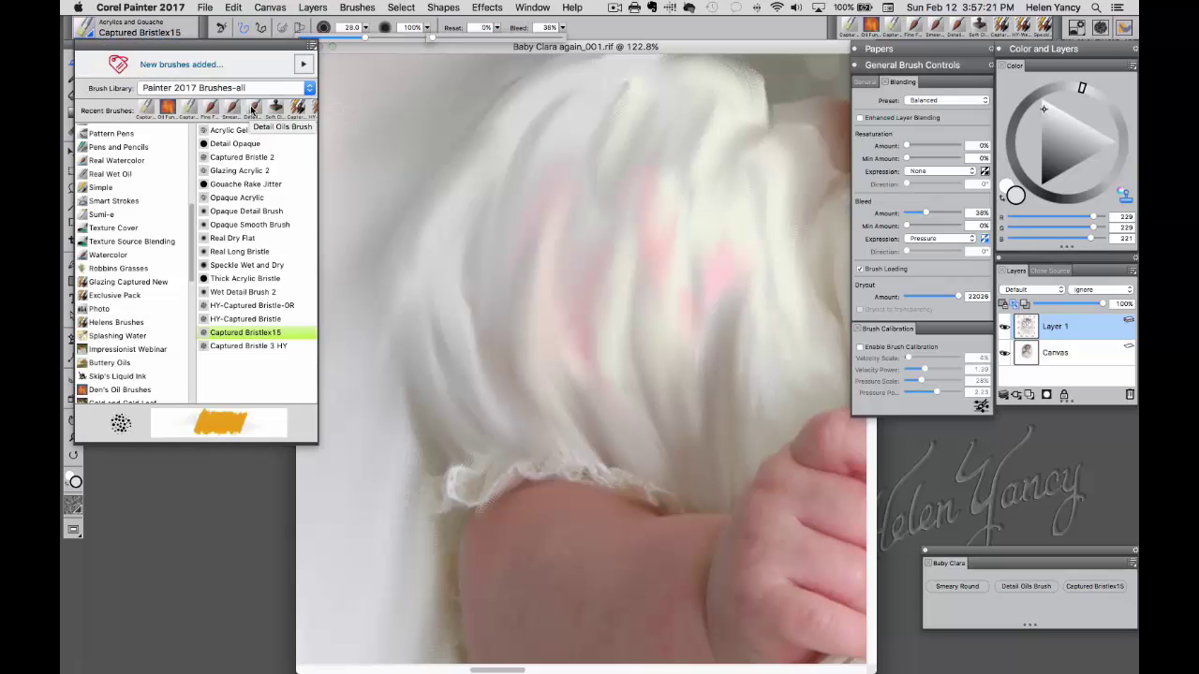
click(251, 111)
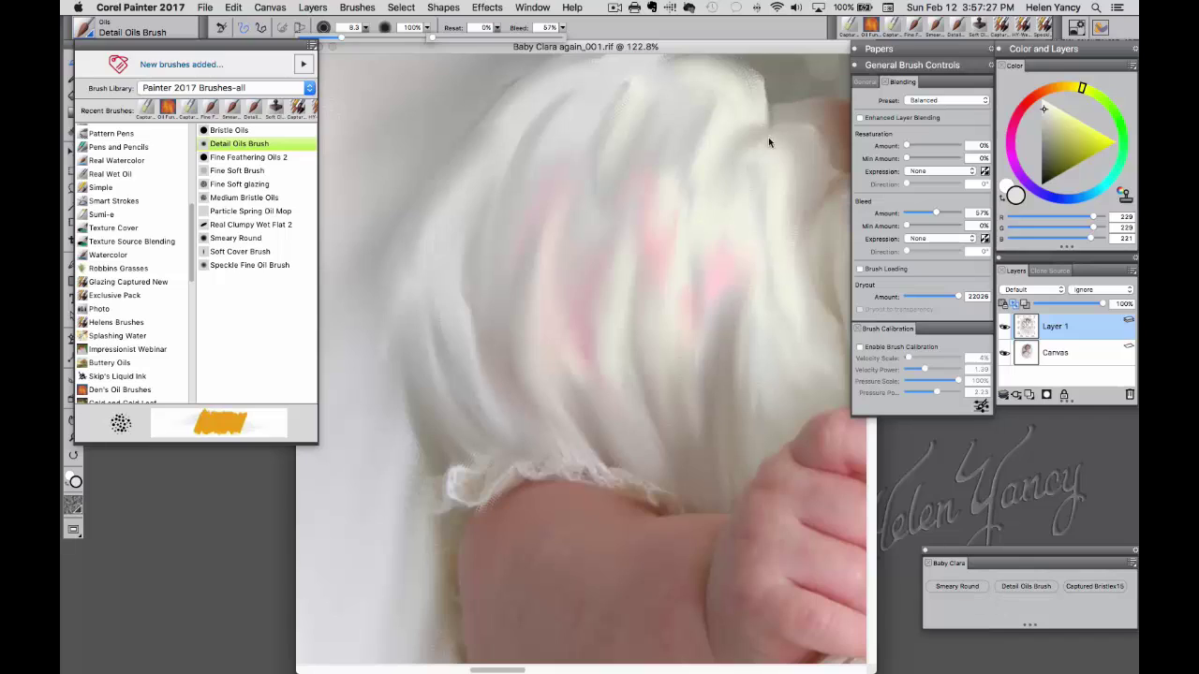
click(751, 44)
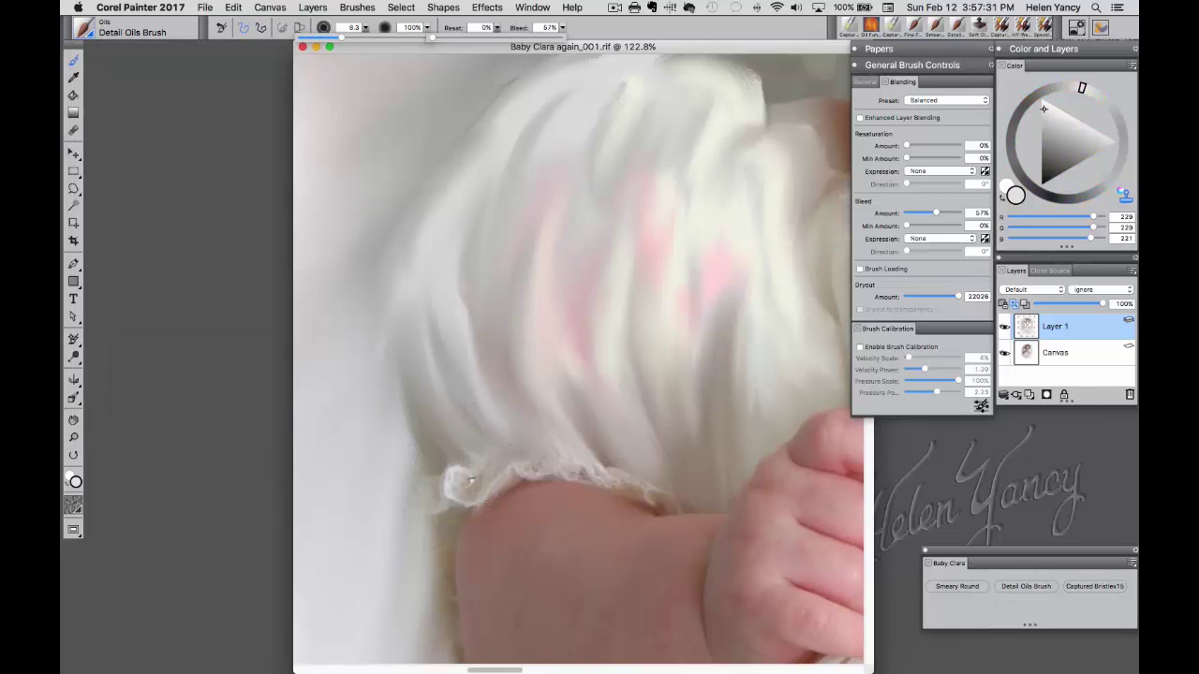
mouse_move(446, 468)
mouse_down()
mouse_move(466, 503)
mouse_move(531, 462)
mouse_move(607, 472)
mouse_move(606, 489)
mouse_move(623, 478)
mouse_move(643, 500)
mouse_move(635, 488)
mouse_up()
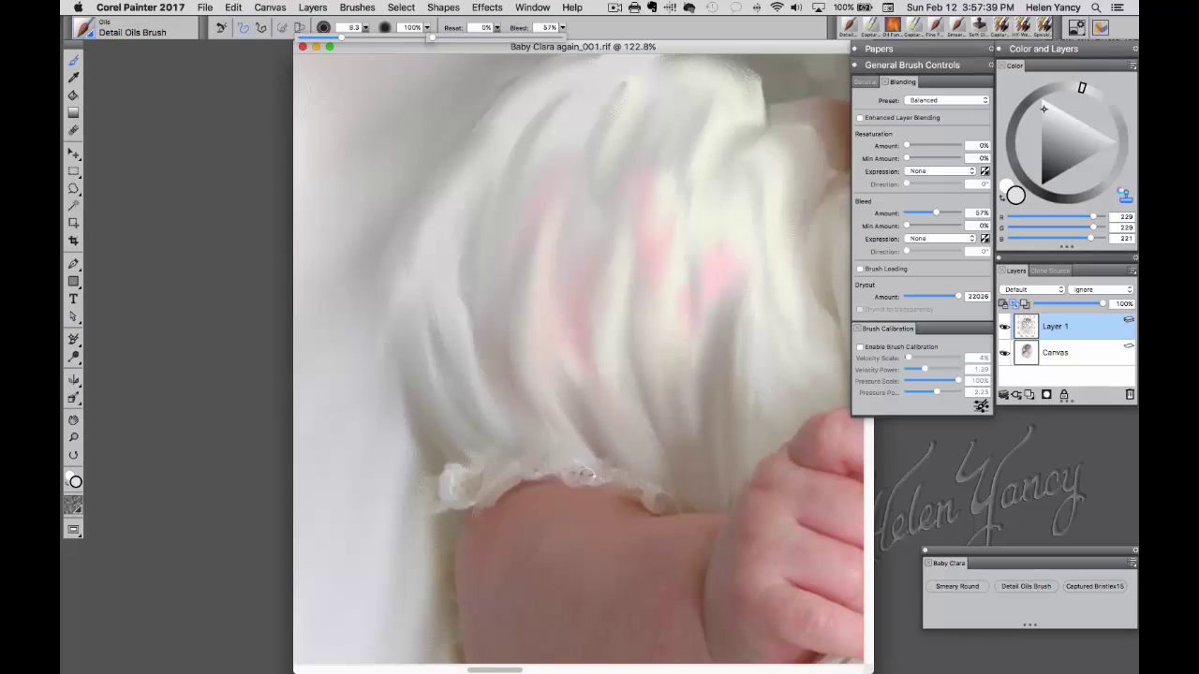
drag(473, 478, 451, 492)
mouse_move(587, 474)
mouse_down()
mouse_move(453, 470)
mouse_move(545, 461)
mouse_move(553, 475)
mouse_move(588, 484)
mouse_move(582, 473)
mouse_move(544, 482)
mouse_up()
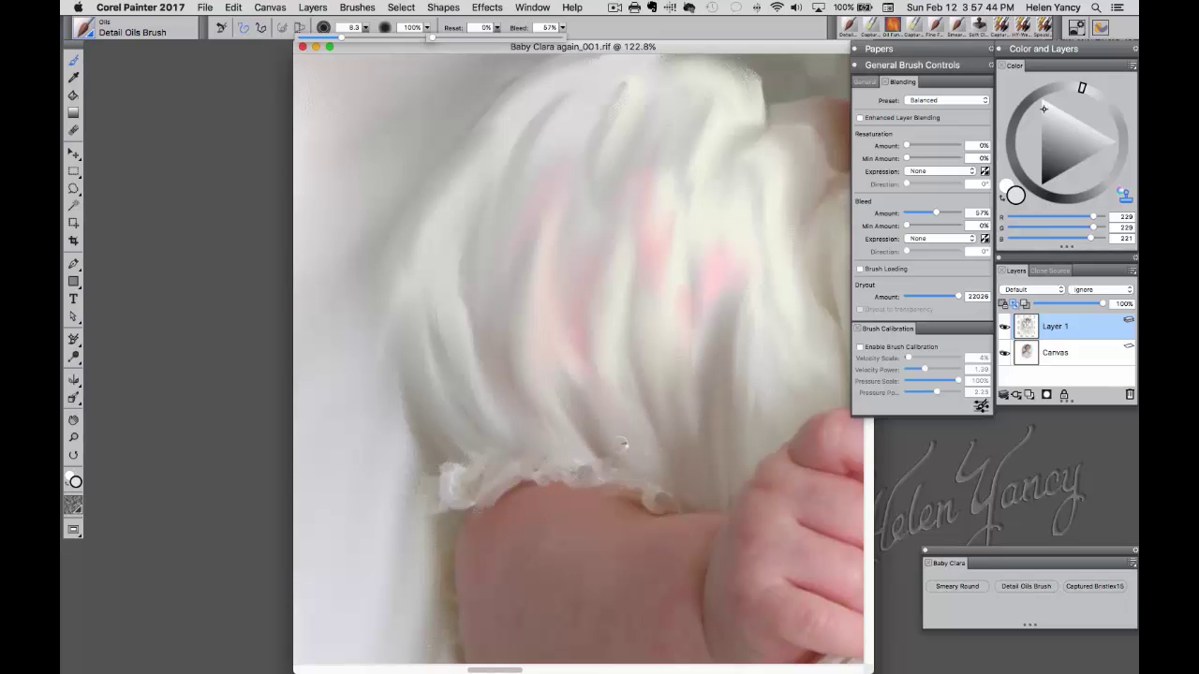
Step: Paint finer dabs over the outer curl of the cuff lace and compare them with the photo by hiding and showing Layer 1
super+click(566, 494)
super+click(601, 514)
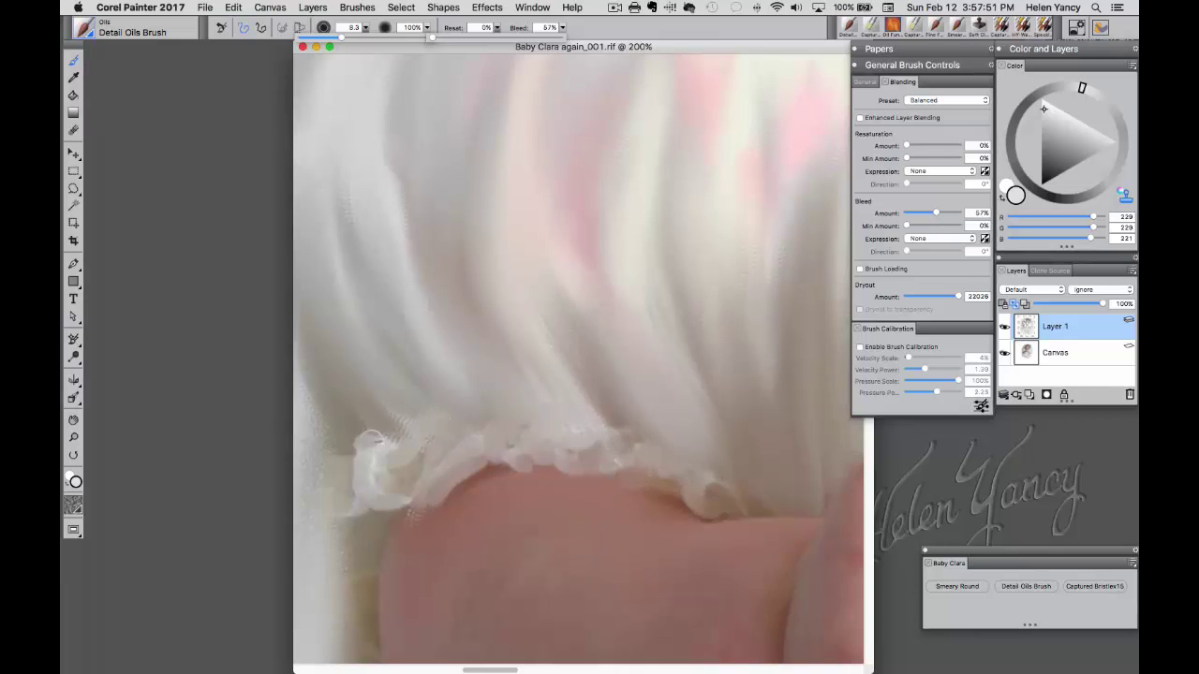
mouse_move(373, 440)
mouse_down()
mouse_move(422, 446)
mouse_move(405, 438)
mouse_move(412, 426)
mouse_move(428, 443)
mouse_move(407, 512)
mouse_move(422, 490)
mouse_move(437, 494)
mouse_move(476, 461)
mouse_move(388, 470)
mouse_move(394, 486)
mouse_move(394, 440)
mouse_move(363, 458)
mouse_move(379, 510)
mouse_up()
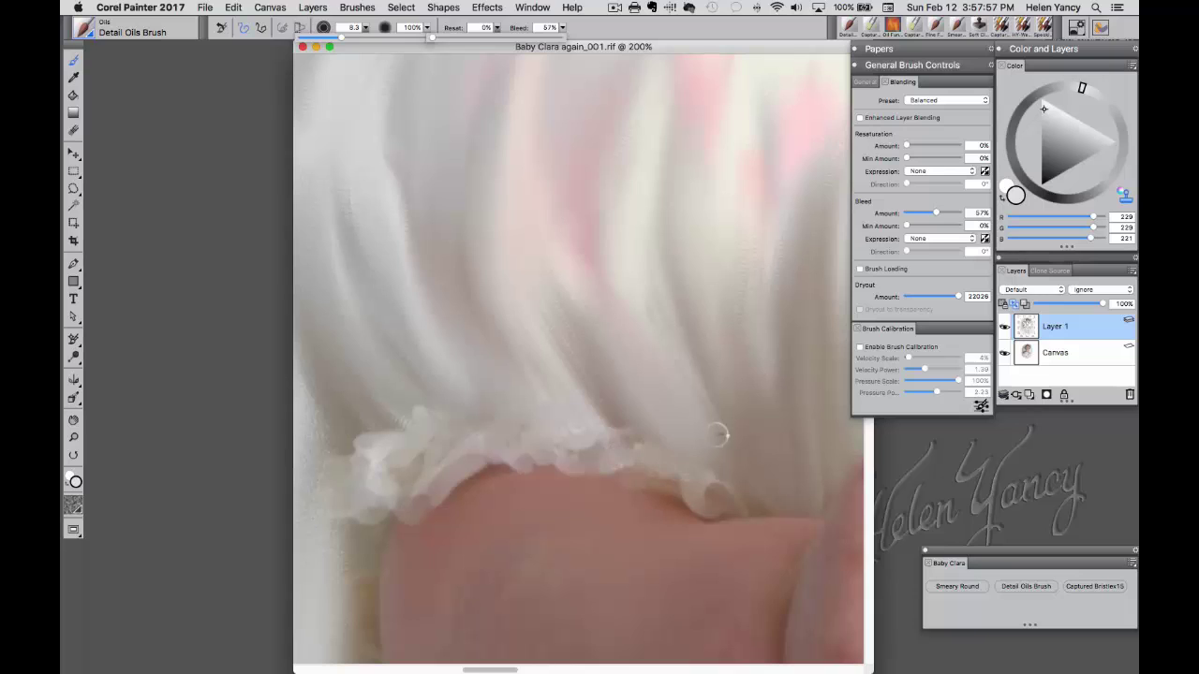
click(1003, 328)
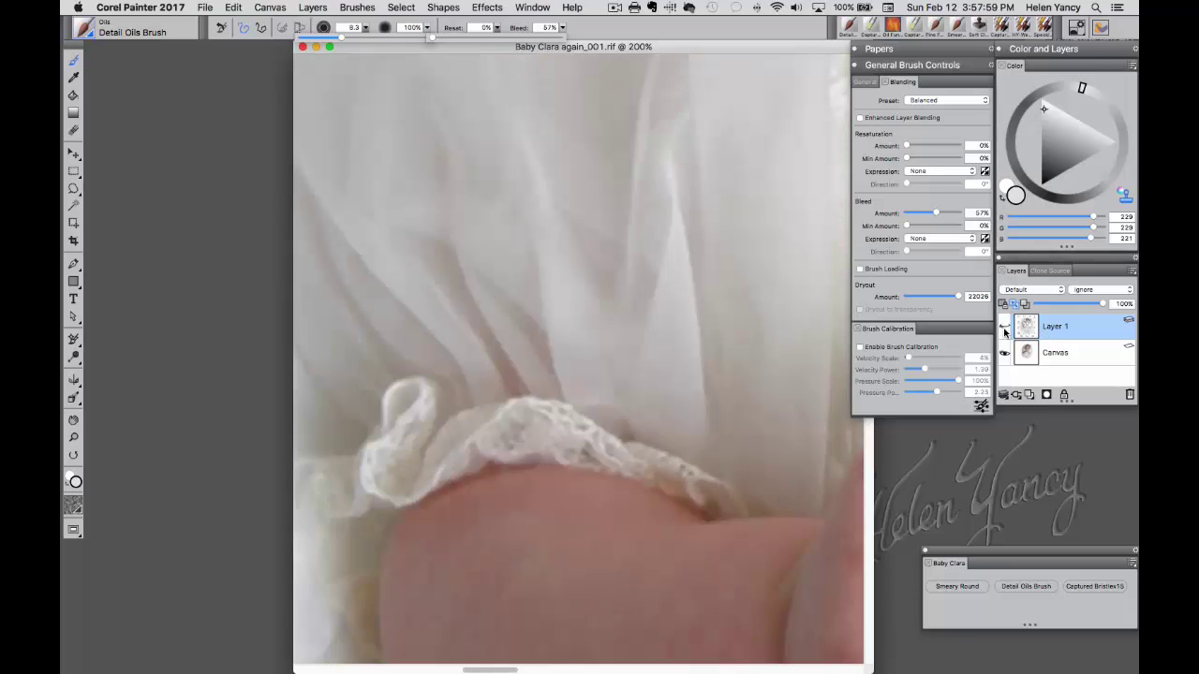
click(1005, 329)
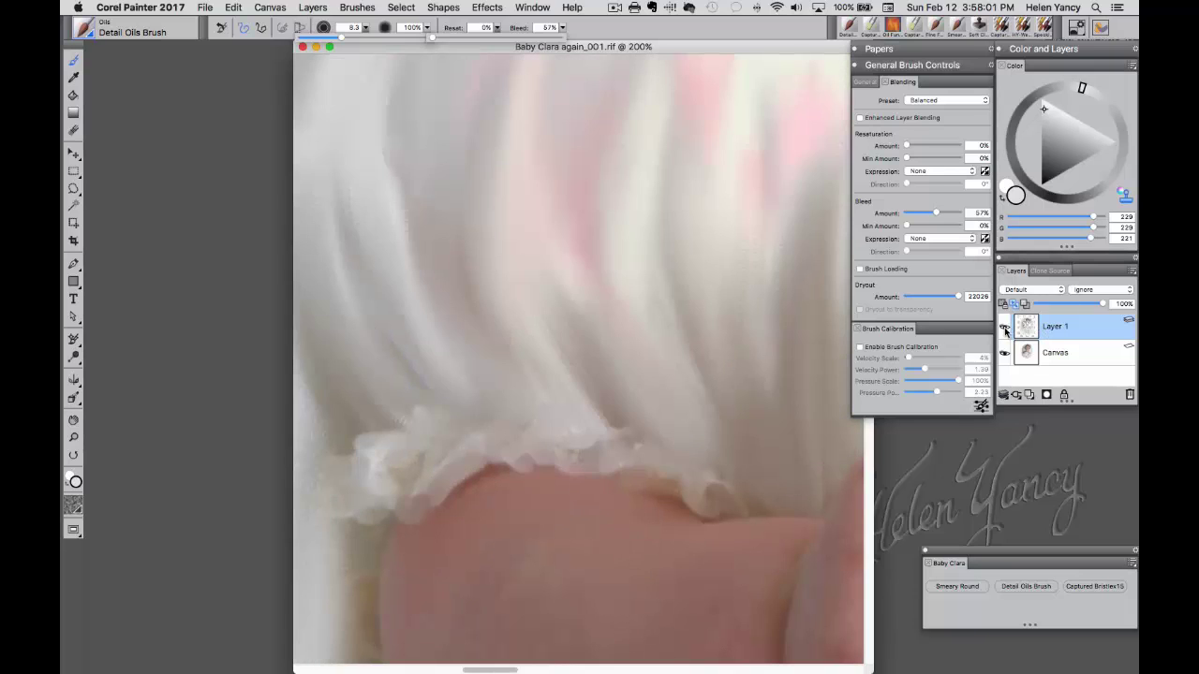
click(1005, 328)
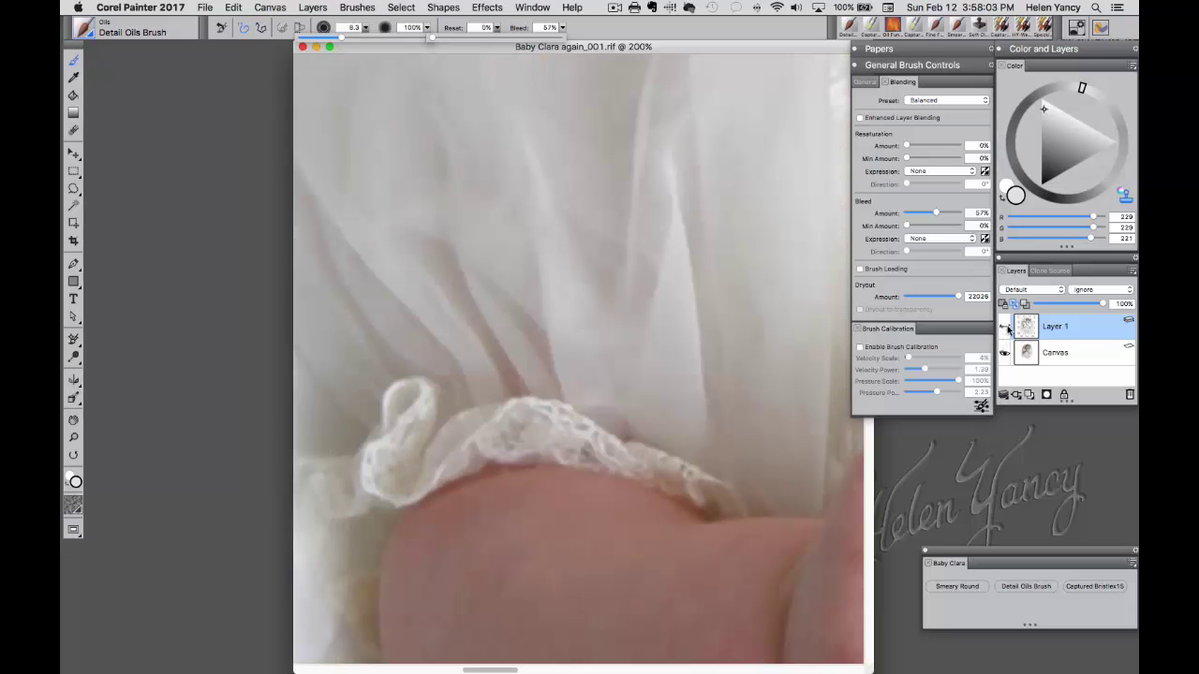
click(1004, 327)
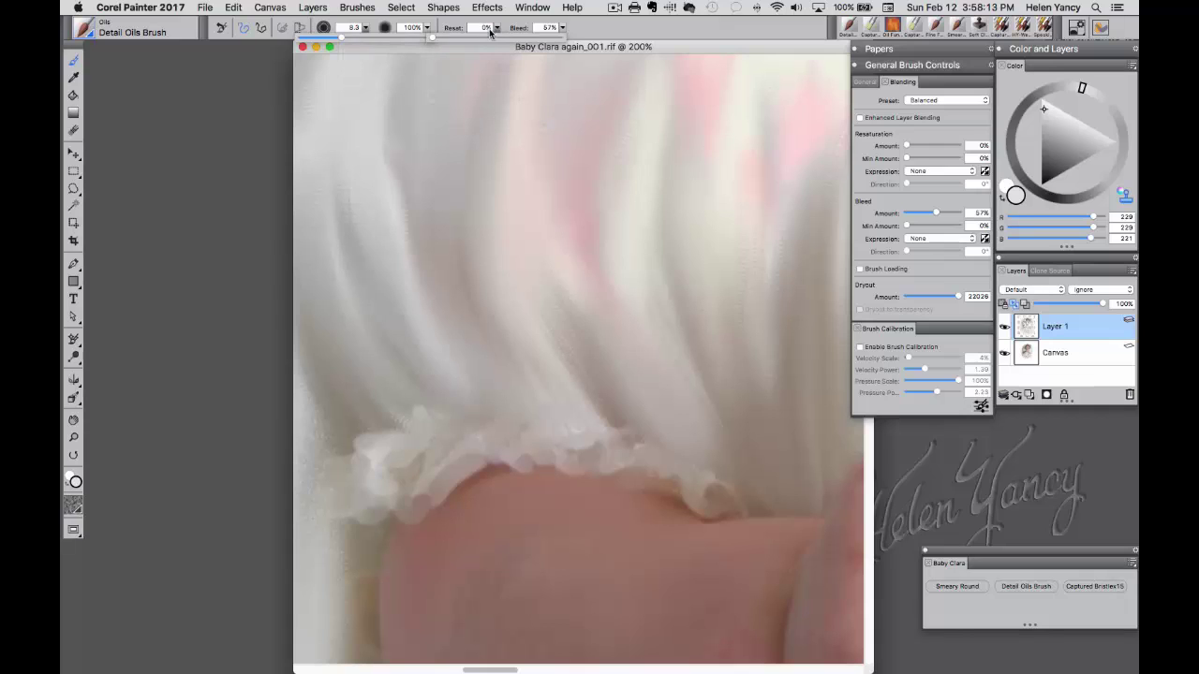
Step: Reset the Detail Oils Brush to its defaults, reduce its size to 7.2, and refine the lace along the left sleeve's cuff
click(217, 27)
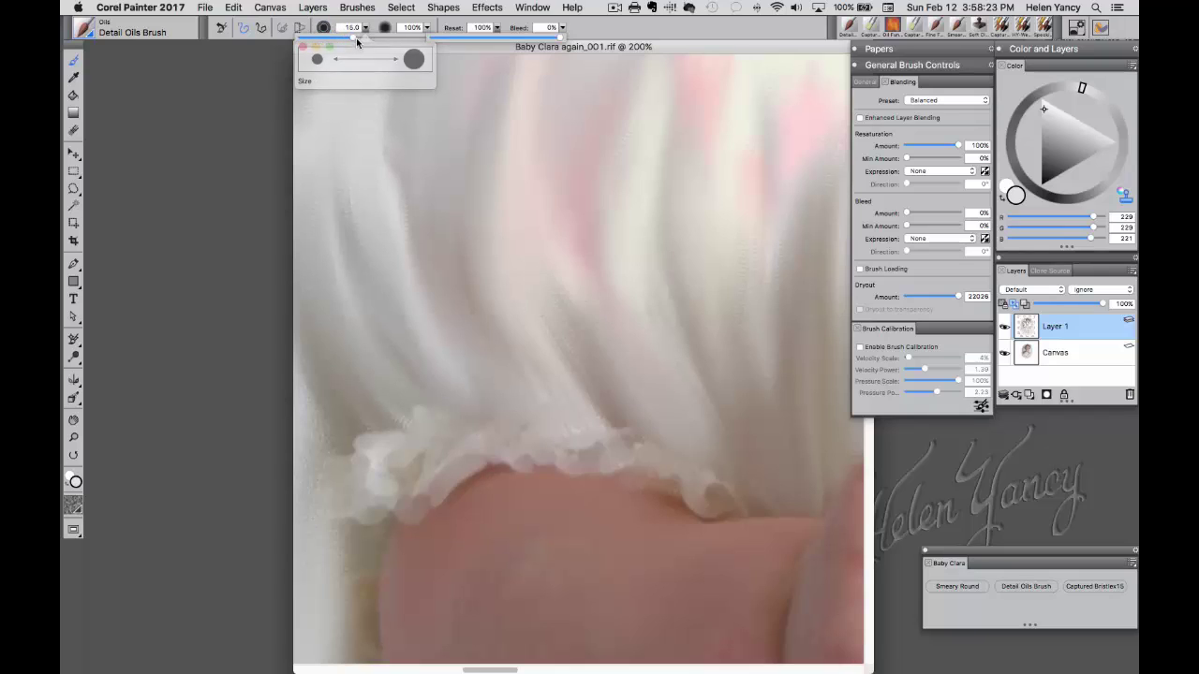
drag(354, 38, 336, 42)
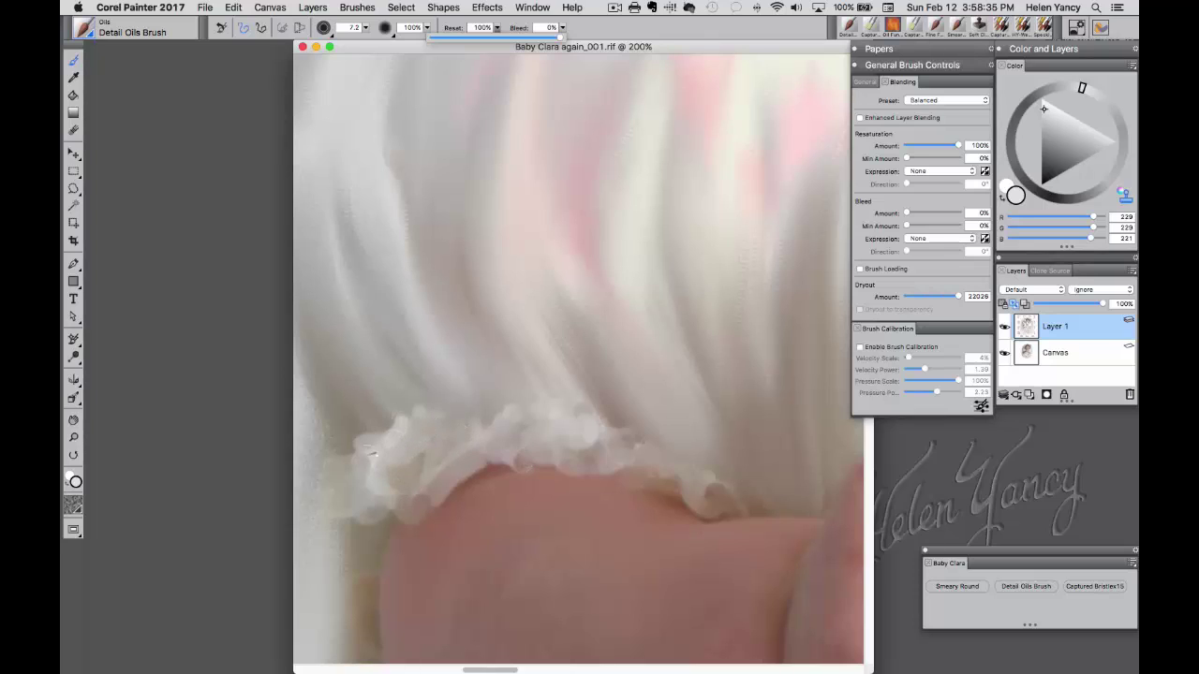
mouse_move(372, 454)
mouse_down()
mouse_move(344, 497)
mouse_move(414, 497)
mouse_move(417, 510)
mouse_move(400, 476)
mouse_move(410, 465)
mouse_move(458, 471)
mouse_move(465, 485)
mouse_move(482, 447)
mouse_move(472, 485)
mouse_move(436, 456)
mouse_move(447, 483)
mouse_move(453, 442)
mouse_move(442, 478)
mouse_move(419, 482)
mouse_move(415, 508)
mouse_move(395, 511)
mouse_move(453, 450)
mouse_move(426, 459)
mouse_move(421, 509)
mouse_move(400, 512)
mouse_move(526, 423)
mouse_move(524, 461)
mouse_move(538, 463)
mouse_move(622, 420)
mouse_move(639, 424)
mouse_move(628, 395)
mouse_move(619, 433)
mouse_move(632, 459)
mouse_move(667, 444)
mouse_move(644, 465)
mouse_move(684, 486)
mouse_move(712, 471)
mouse_move(693, 459)
mouse_move(688, 473)
mouse_move(651, 466)
mouse_move(556, 390)
mouse_move(545, 420)
mouse_move(525, 415)
mouse_move(513, 429)
mouse_move(503, 408)
mouse_move(468, 429)
mouse_move(447, 476)
mouse_move(520, 456)
mouse_move(388, 515)
mouse_move(420, 484)
mouse_up()
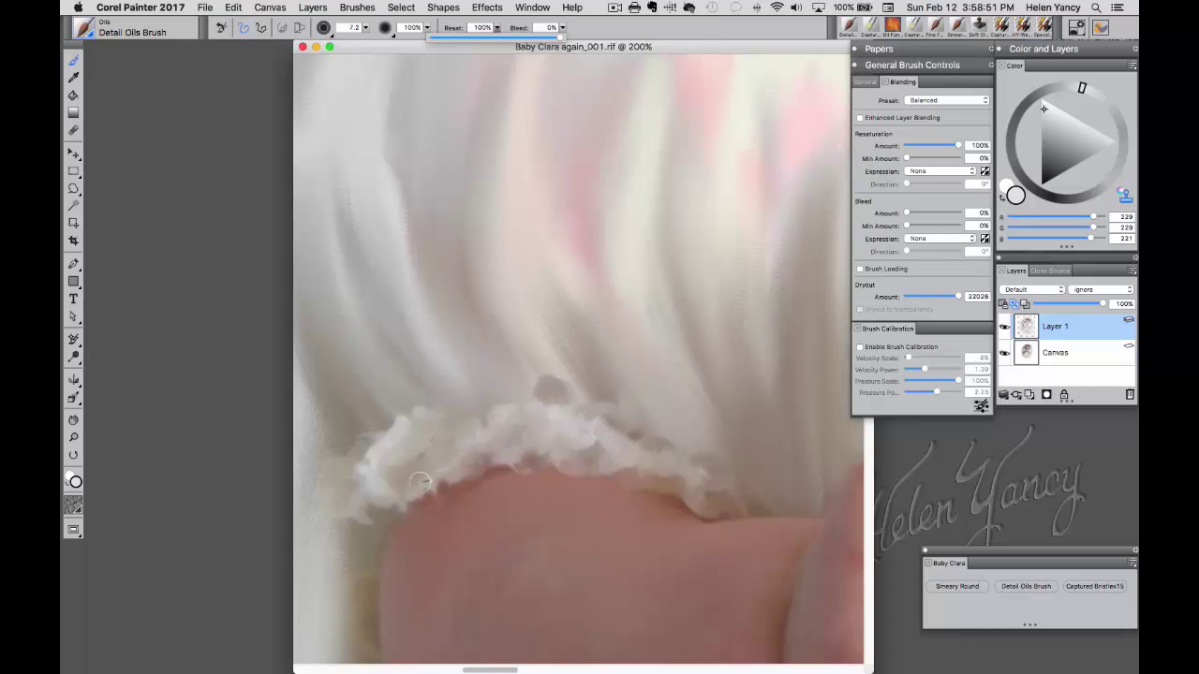
drag(724, 476, 722, 516)
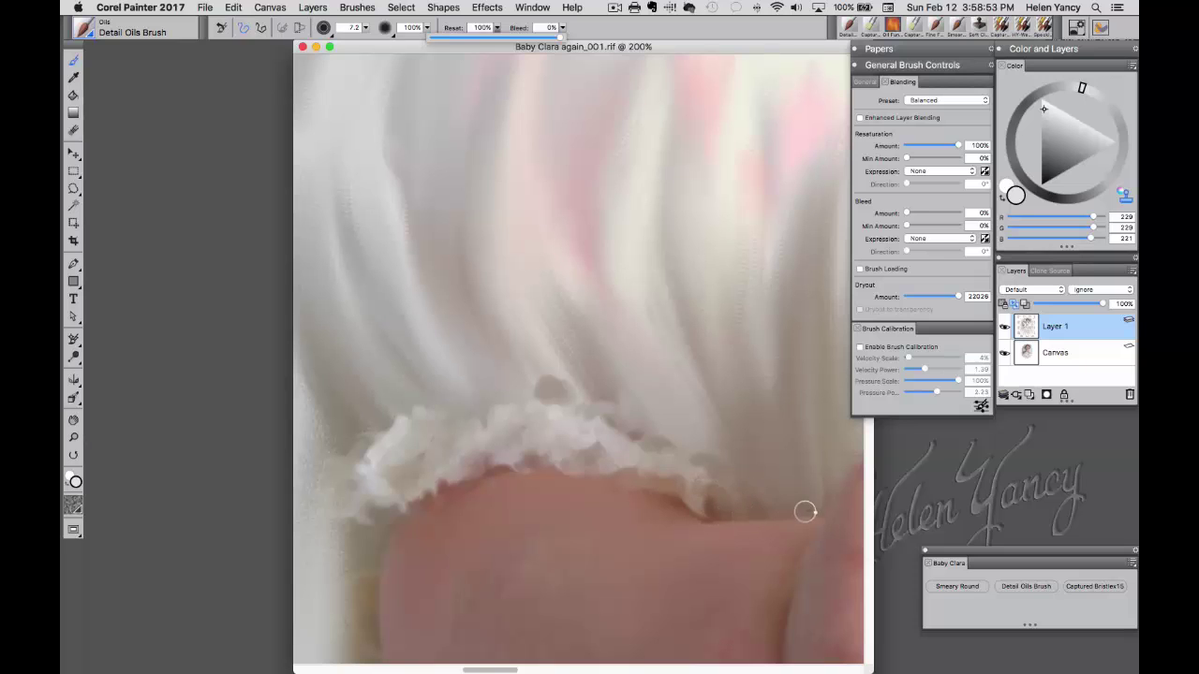
Step: Paint over the creases between the fingers of the baby's lower hand, softening the dark lines into the skin tones
mouse_move(821, 482)
mouse_down()
mouse_move(621, 525)
mouse_move(377, 455)
mouse_up()
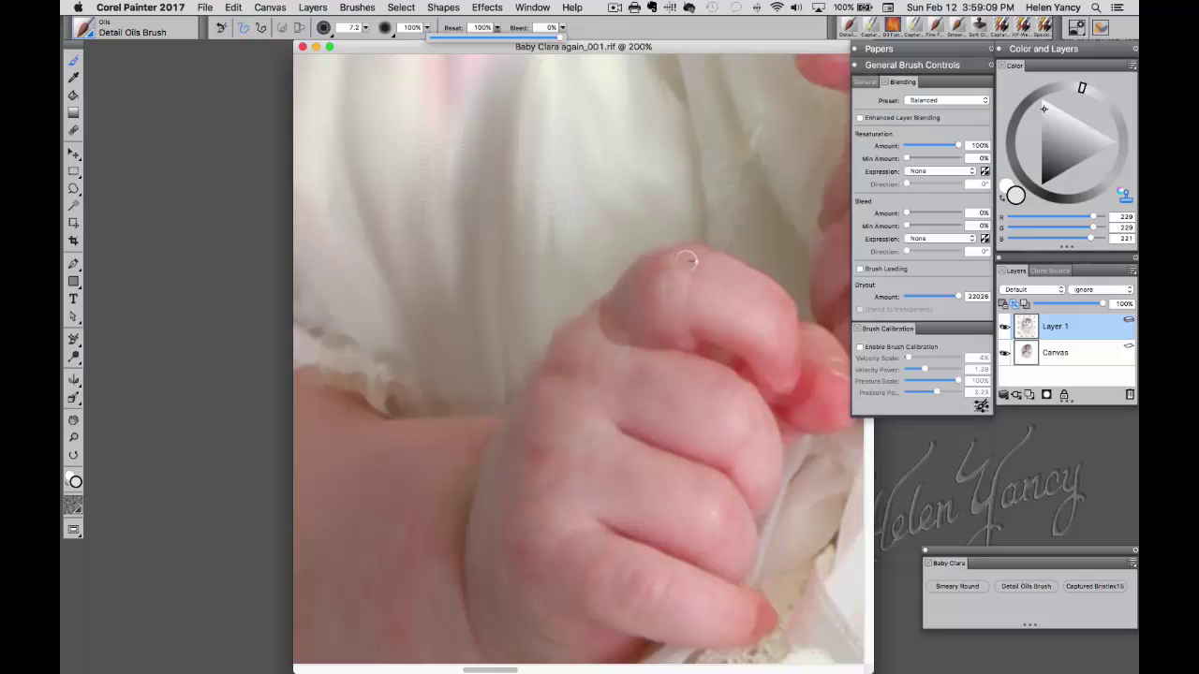
mouse_move(627, 429)
mouse_down()
mouse_move(727, 472)
mouse_move(627, 423)
mouse_move(729, 450)
mouse_move(676, 450)
mouse_move(646, 436)
mouse_move(753, 478)
mouse_up()
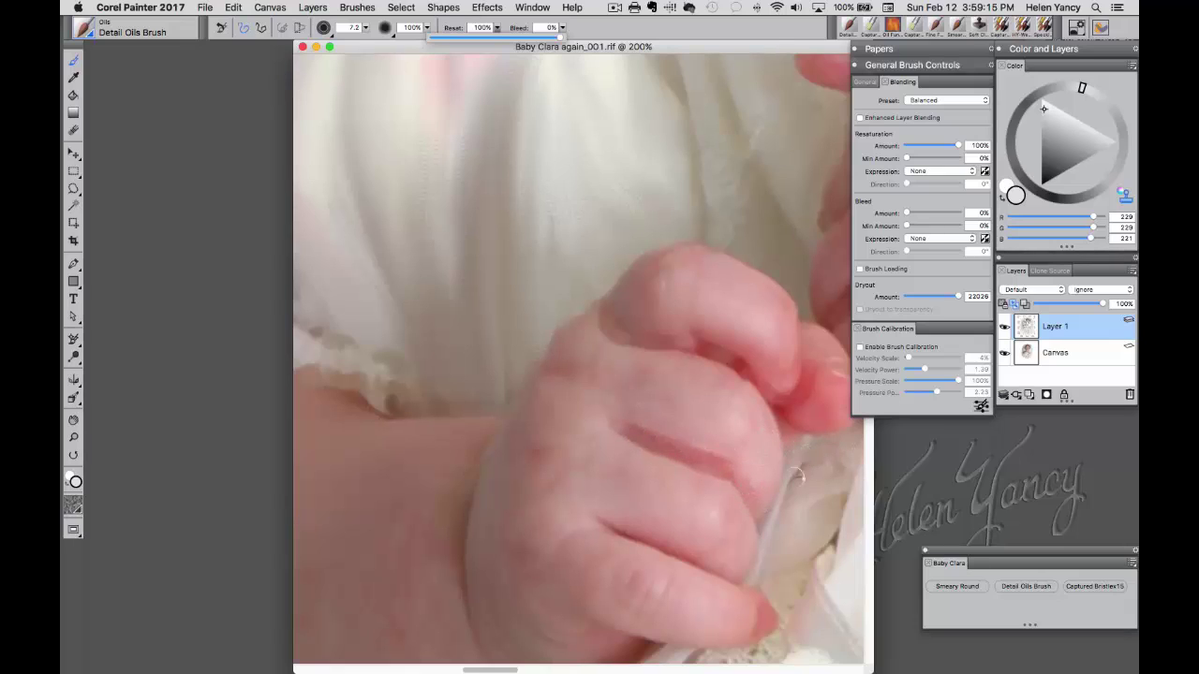
drag(613, 529, 738, 587)
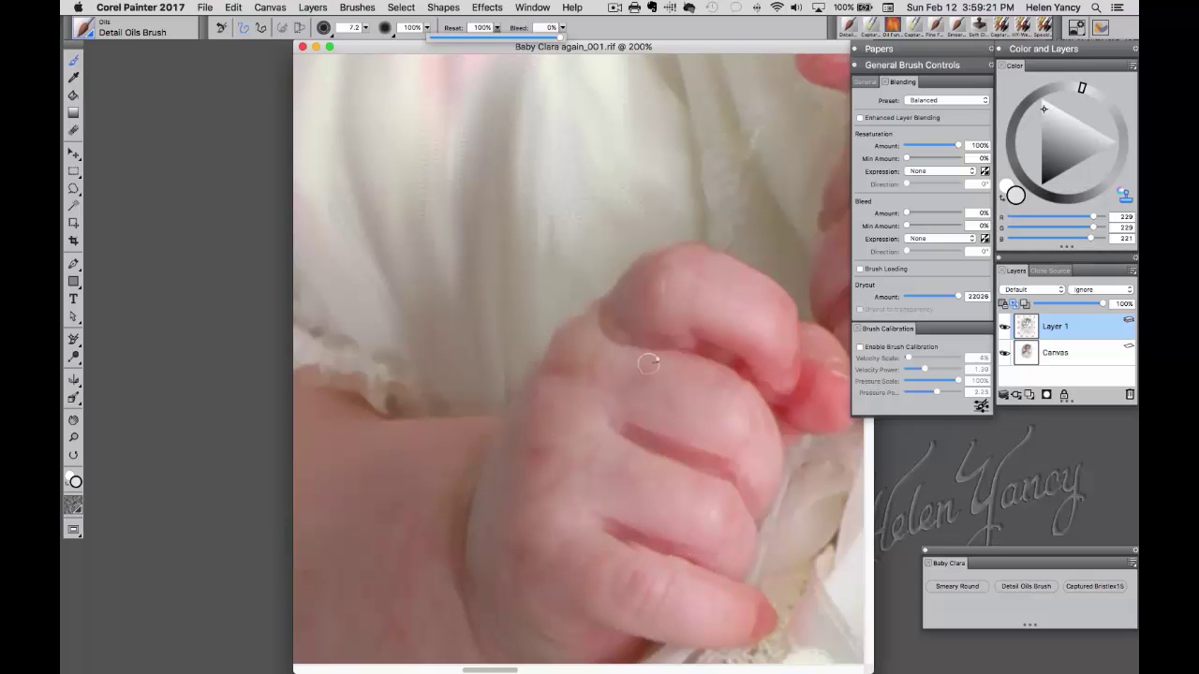
Step: Paint over the neckline lace beside the raised finger and soften the edge of the cheek and chin against the dress
drag(639, 393, 417, 644)
drag(564, 490, 555, 494)
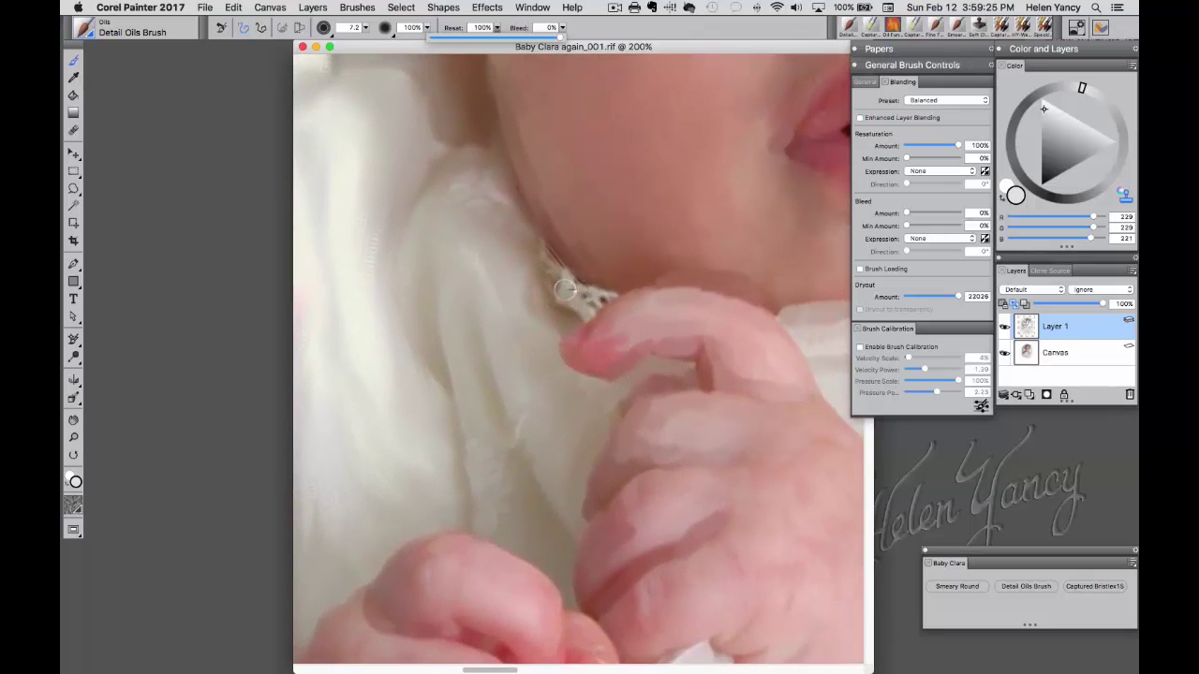
mouse_move(593, 295)
mouse_down()
mouse_move(550, 261)
mouse_move(528, 203)
mouse_move(509, 198)
mouse_move(515, 169)
mouse_move(497, 152)
mouse_move(559, 205)
mouse_move(533, 183)
mouse_move(558, 239)
mouse_up()
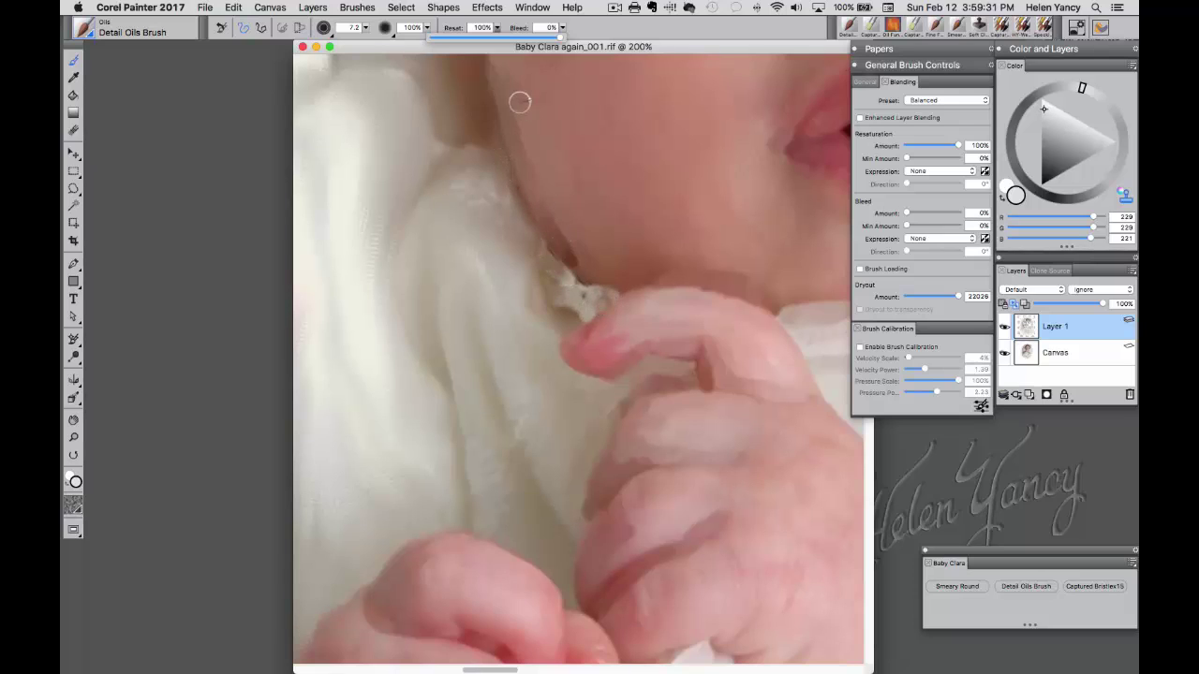
mouse_move(535, 140)
mouse_down()
mouse_move(589, 266)
mouse_move(523, 130)
mouse_move(578, 259)
mouse_up()
Step: Switch to the Captured Bristlex15 brush and blend the pink accent on the bodice beside the right sleeve into the white fabric
scroll(487, 364, down, 5)
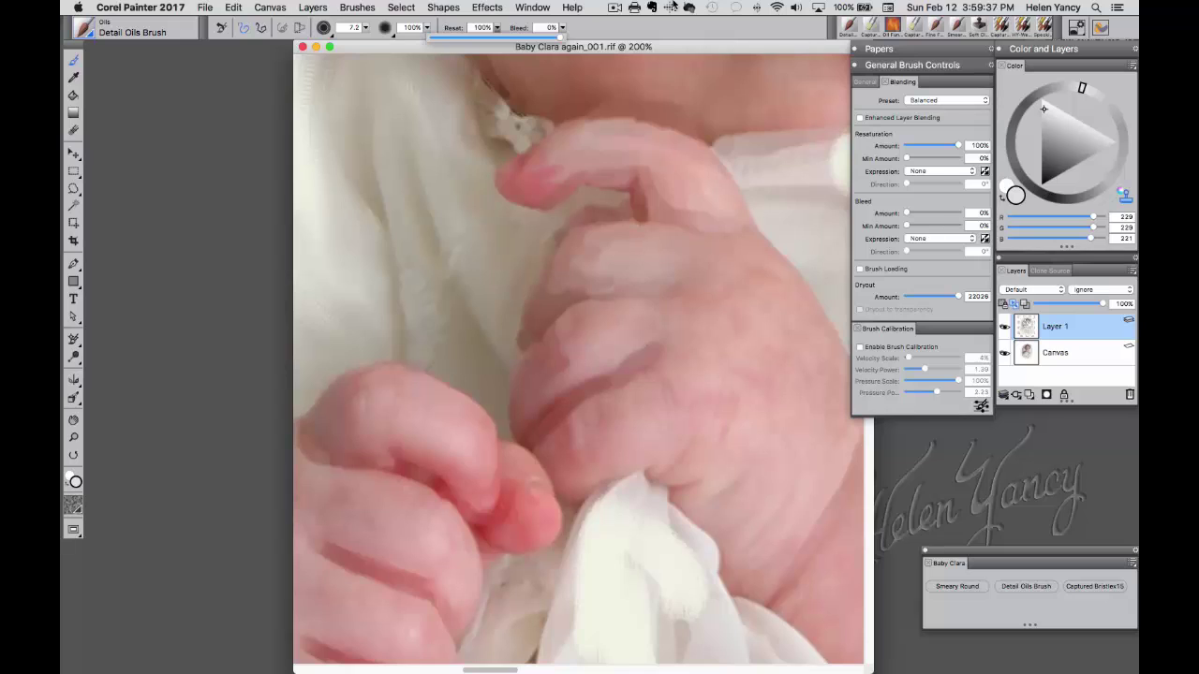
key(super+minus)
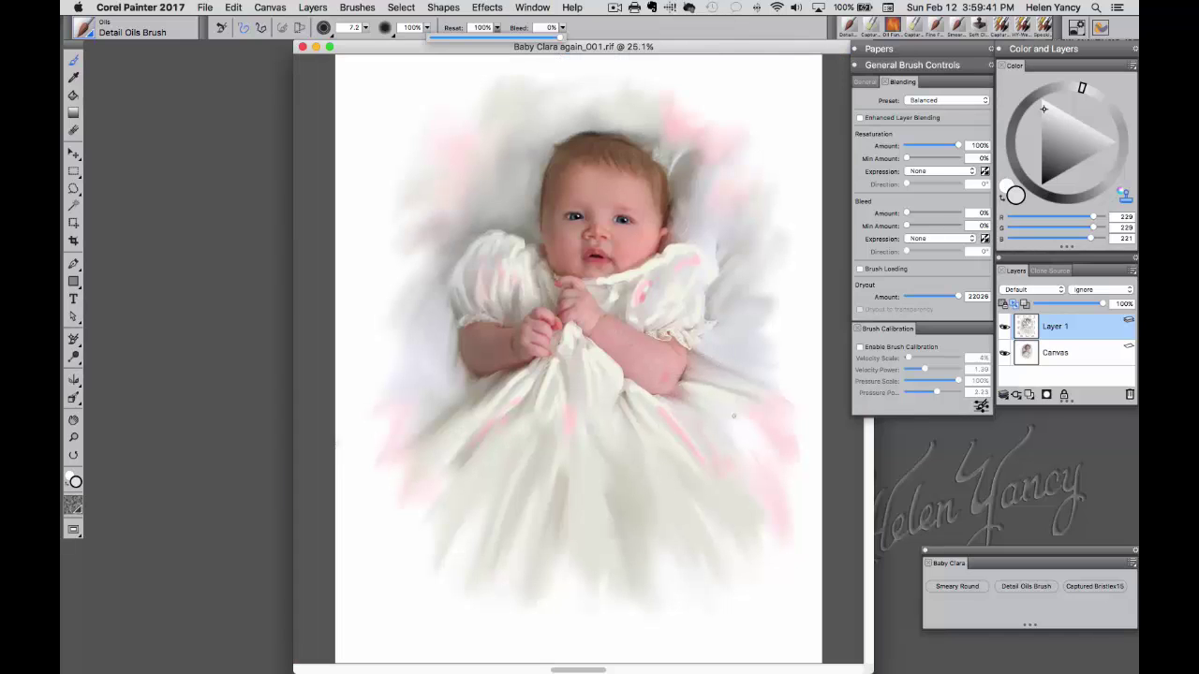
click(1090, 586)
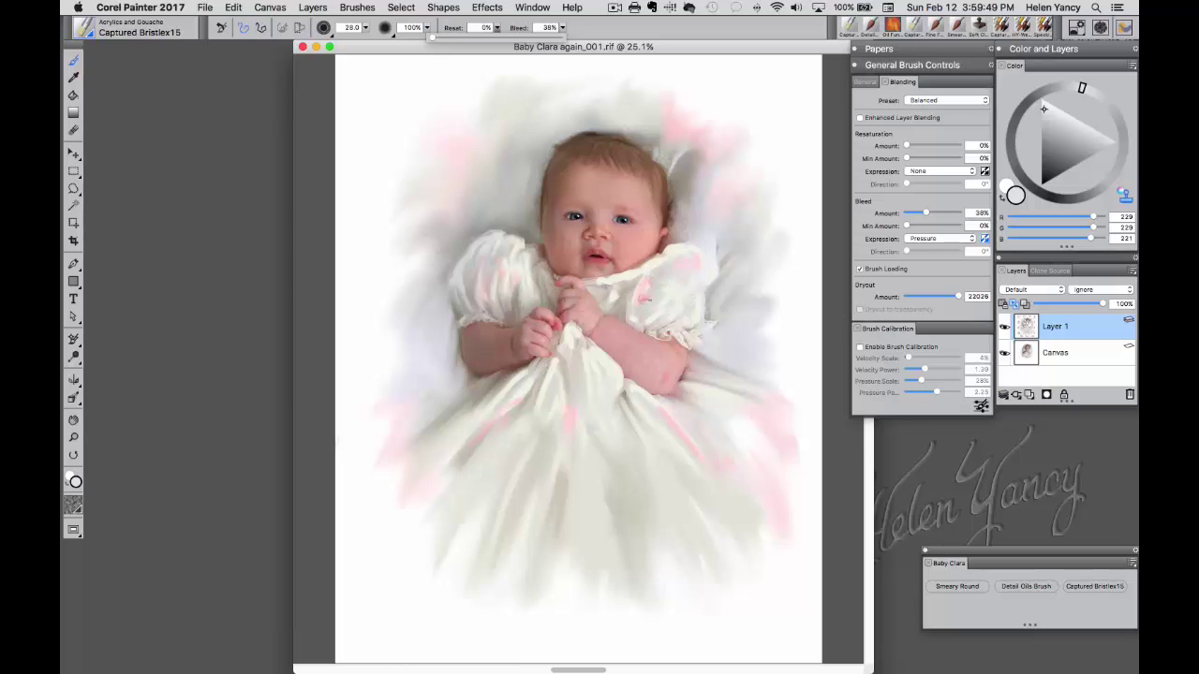
drag(622, 281, 638, 295)
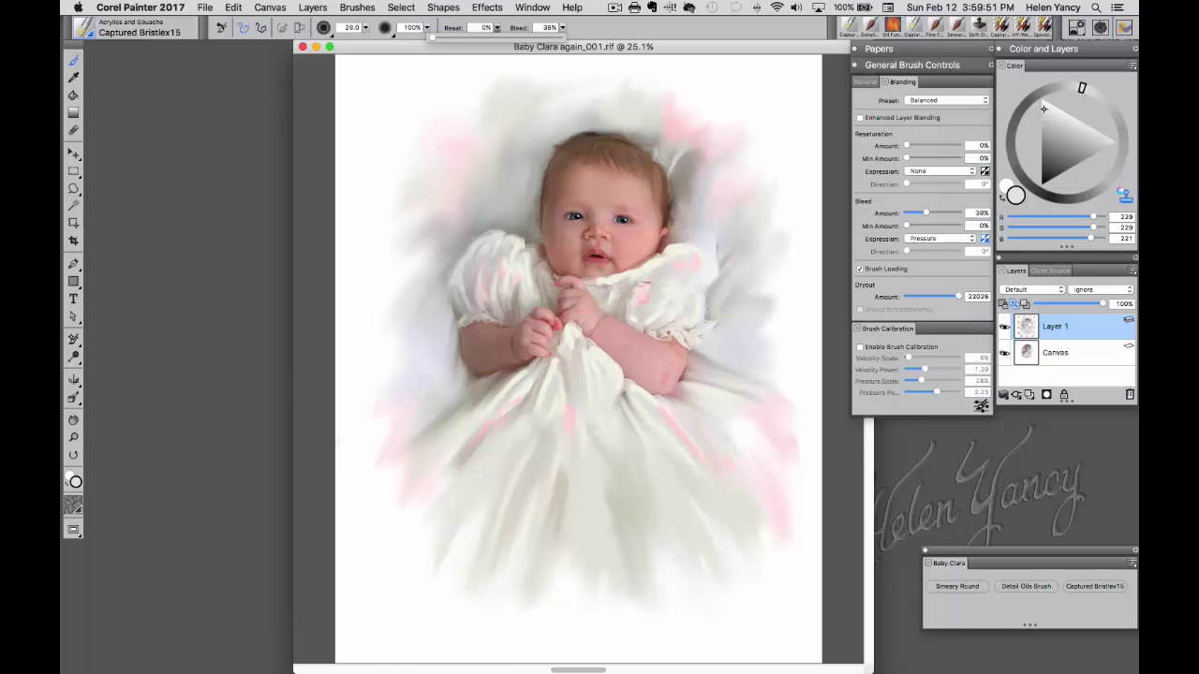